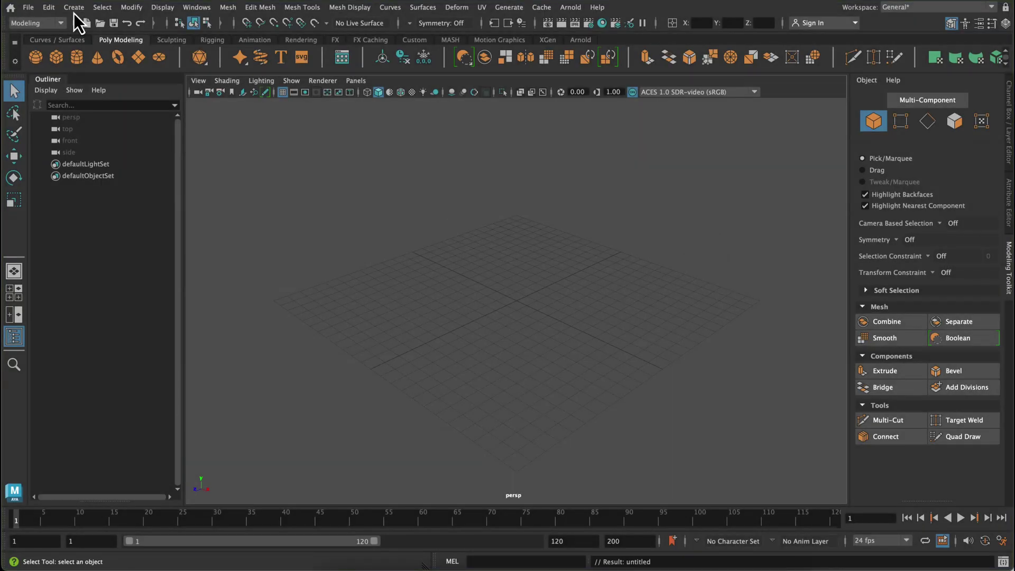
Create a polygon cube and scale it up uniformly.
{"action": "left_click", "coordinate": [75, 7]}
{"action": "mouse_move", "coordinate": [88, 50]}
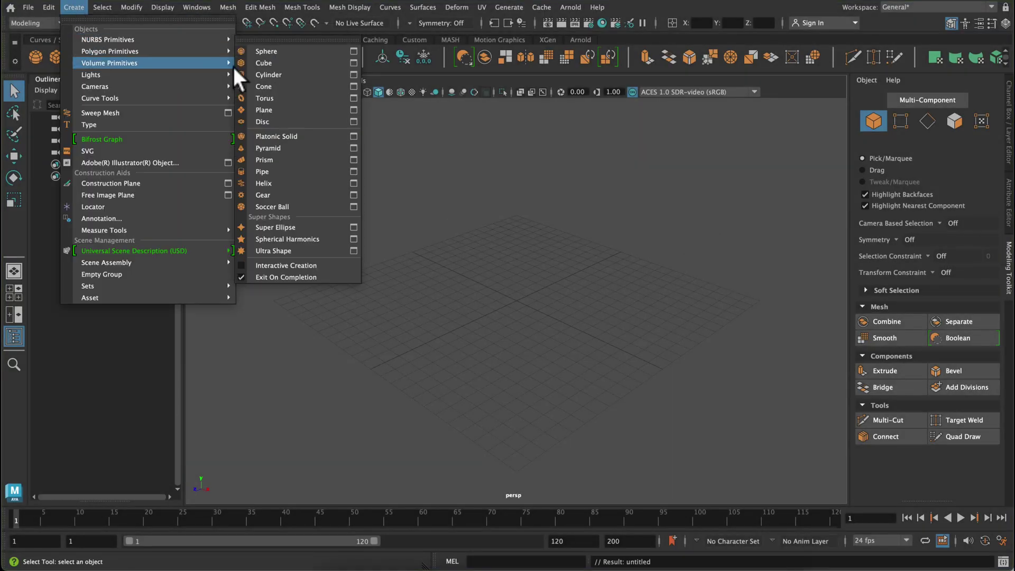
{"action": "mouse_move", "coordinate": [192, 53]}
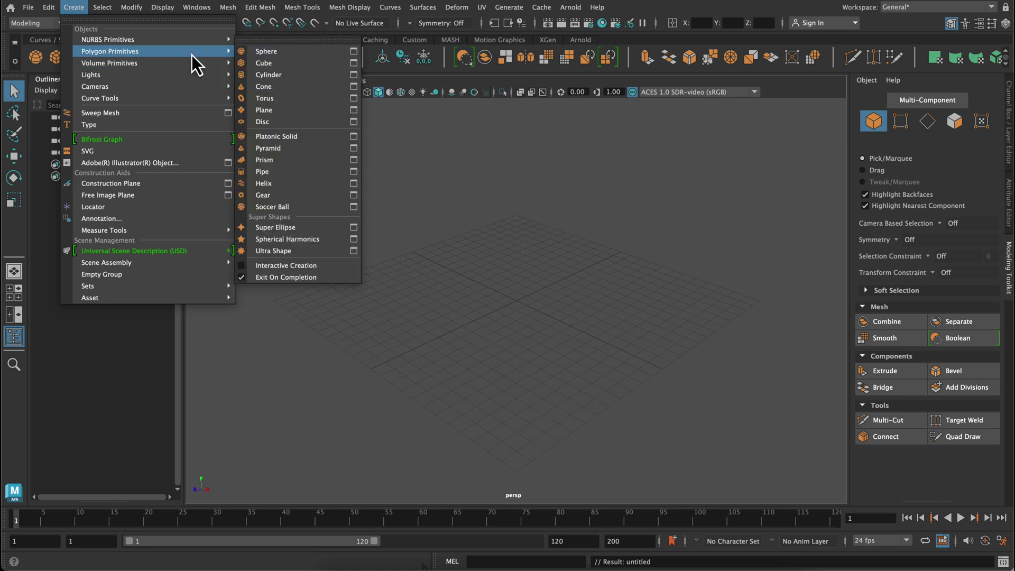
{"action": "left_click", "coordinate": [262, 65]}
{"action": "key", "text": "r"}
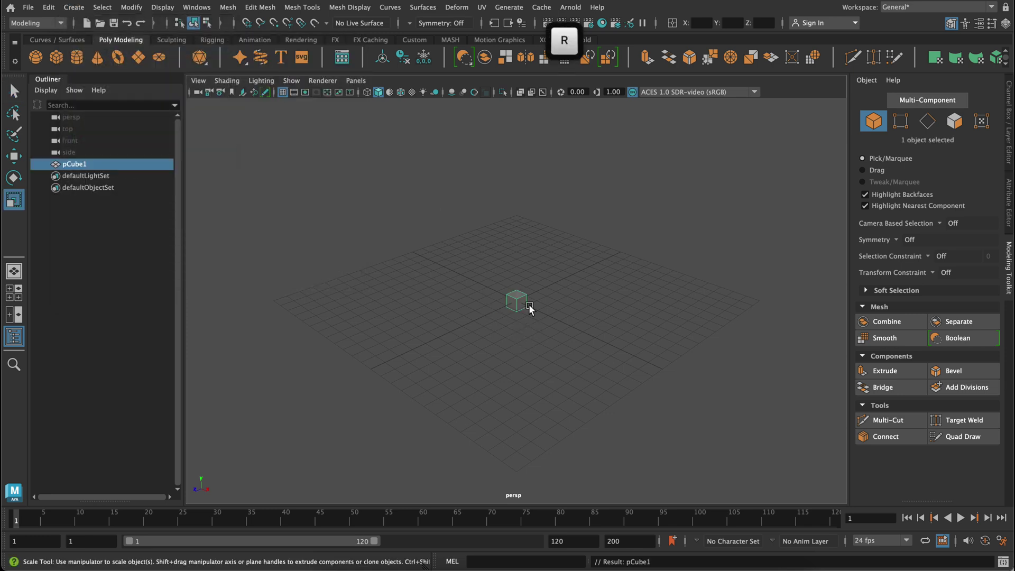
{"action": "left_click_drag", "start_coordinate": [518, 301], "coordinate": [435, 248]}
Duplicate the cube twice to line three cubes along X, with pCube3 at X 7.77.
{"action": "key", "text": "w"}
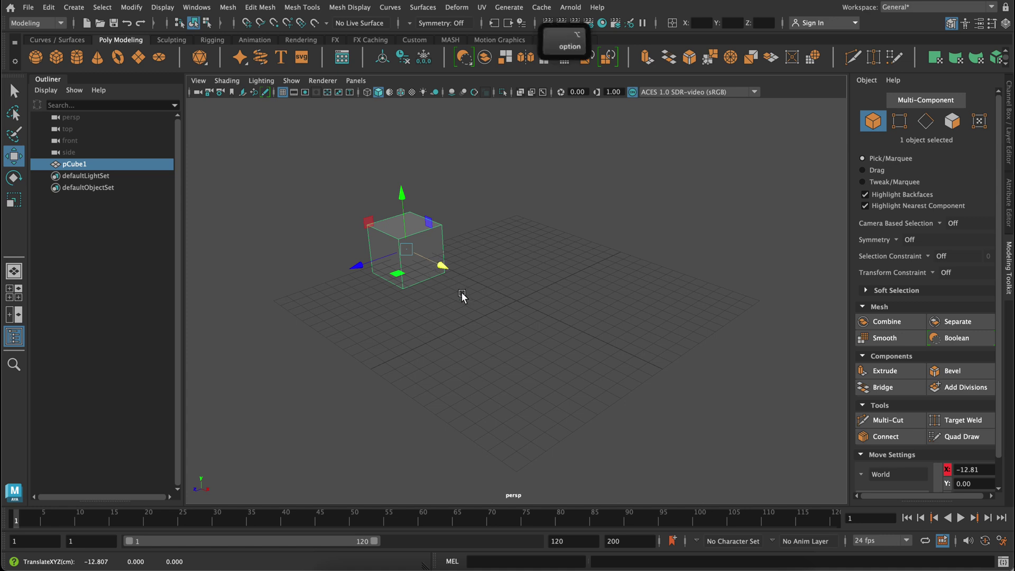
{"action": "left_click_drag", "start_coordinate": [462, 294], "coordinate": [503, 301], "text": "alt"}
{"action": "key", "text": "super+d"}
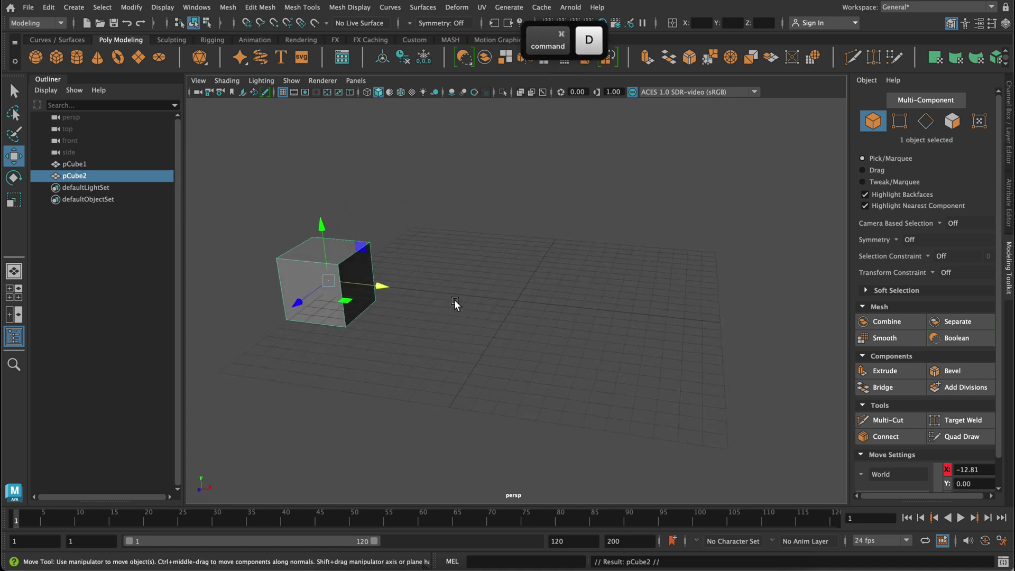
{"action": "left_click_drag", "start_coordinate": [380, 286], "coordinate": [464, 307]}
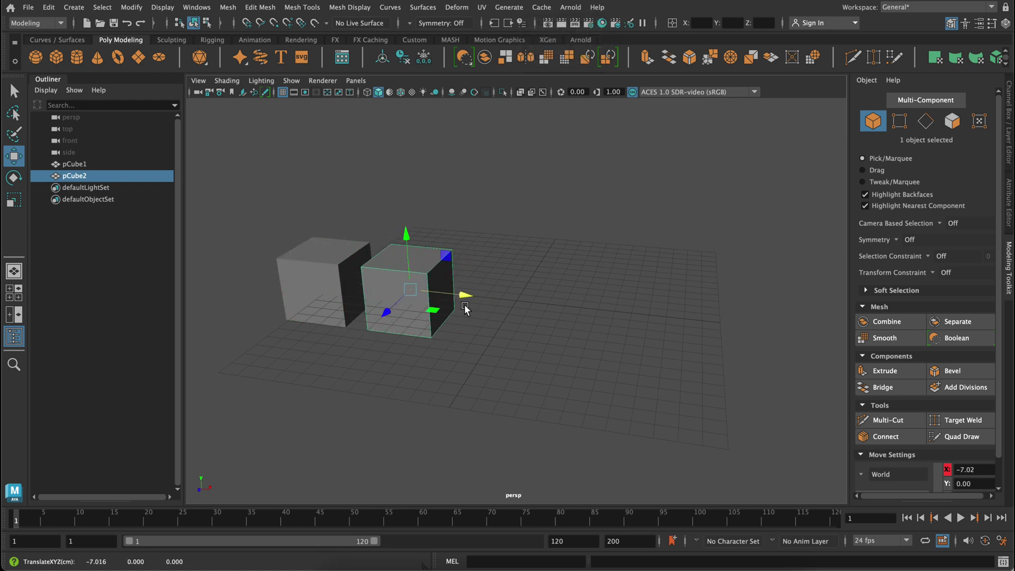
{"action": "key", "text": "shift"}
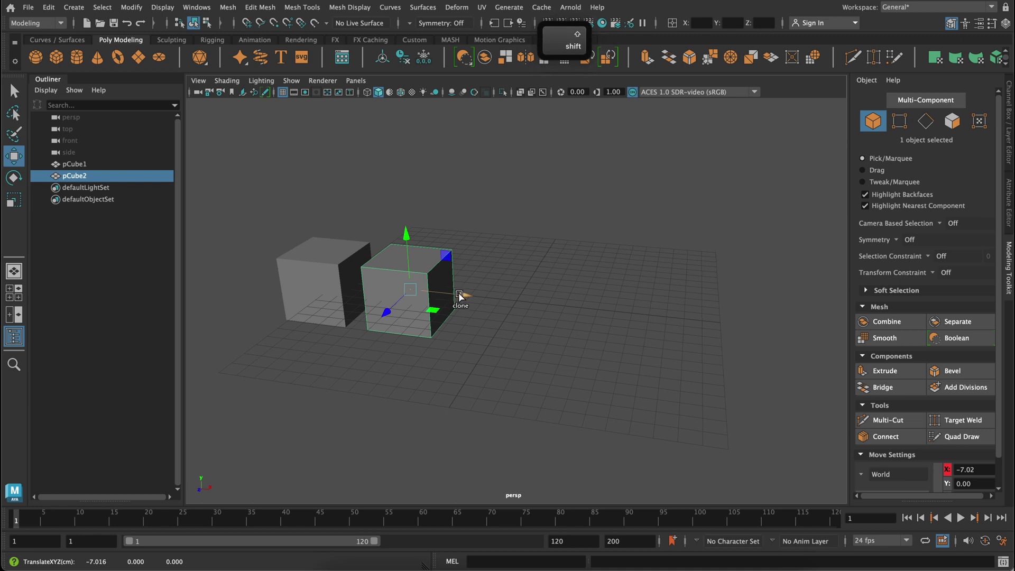
{"action": "mouse_move", "coordinate": [459, 296]}
{"action": "left_mouse_down", "text": "shift"}
{"action": "mouse_move", "coordinate": [623, 362]}
{"action": "mouse_move", "coordinate": [698, 369]}
{"action": "left_mouse_up", "text": "shift"}
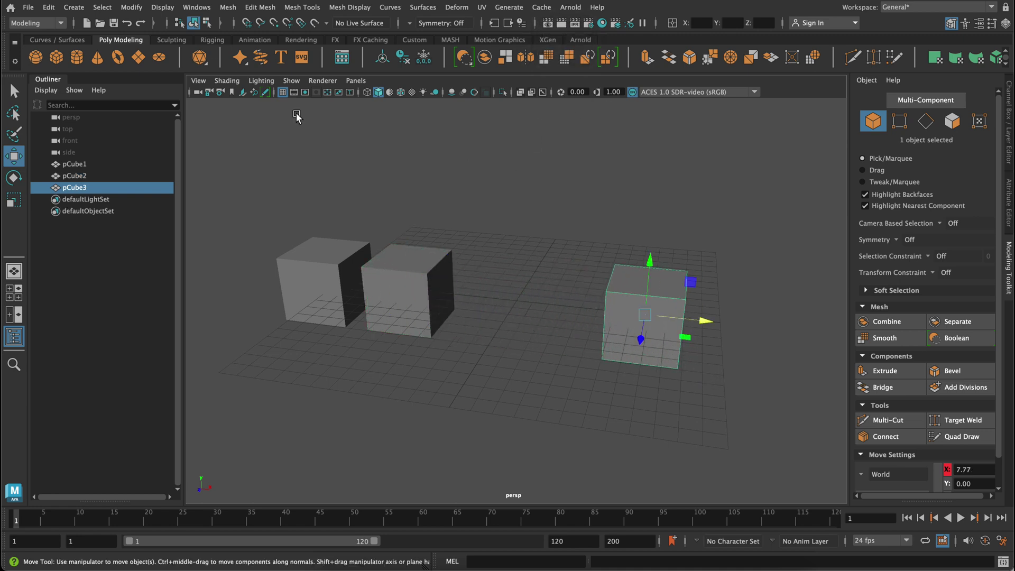
Smooth the third cube into a rounded mesh and turn on Wireframe on Shaded.
{"action": "left_click", "coordinate": [228, 7]}
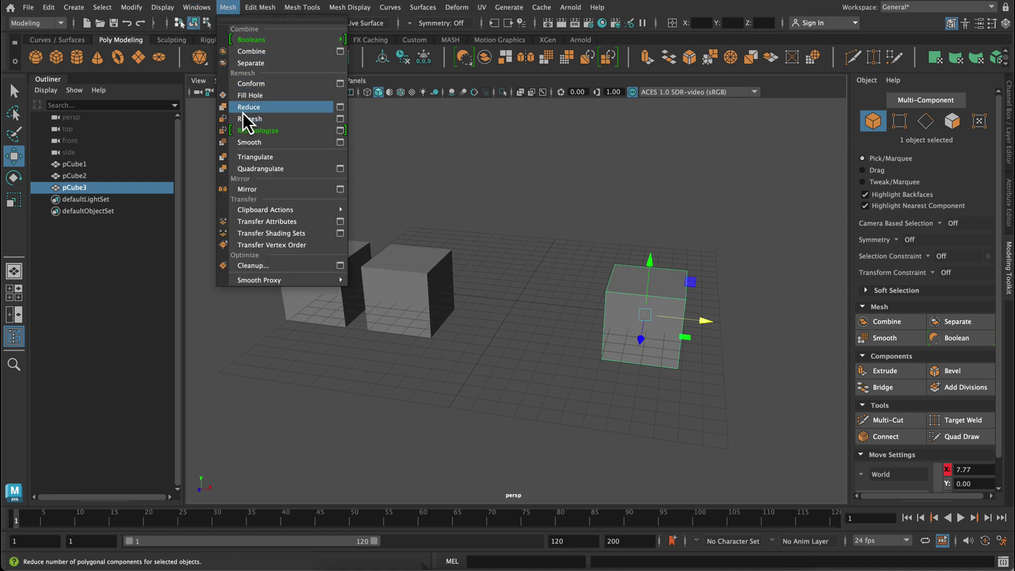
{"action": "left_click", "coordinate": [250, 143]}
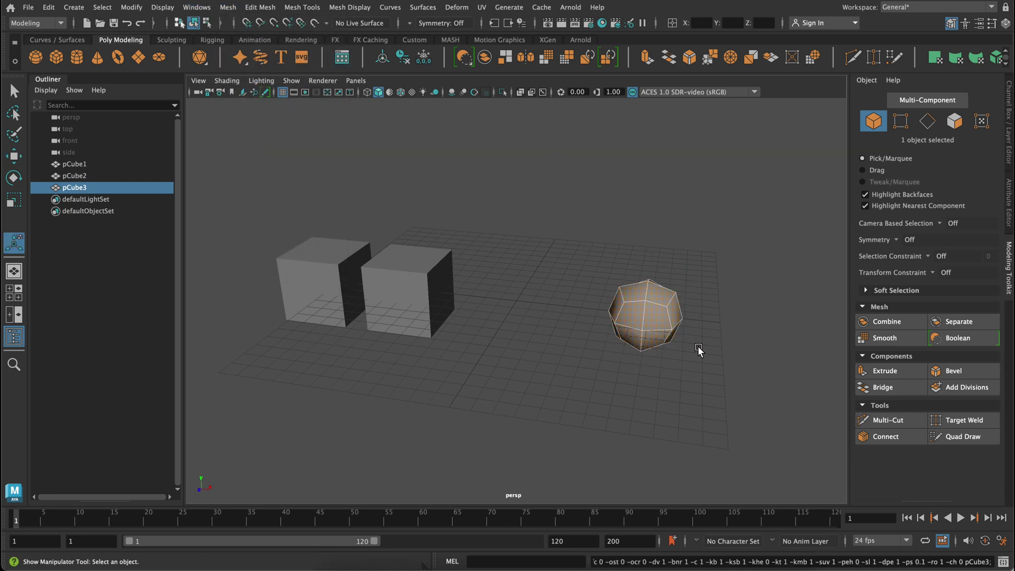
{"action": "left_click", "coordinate": [747, 241]}
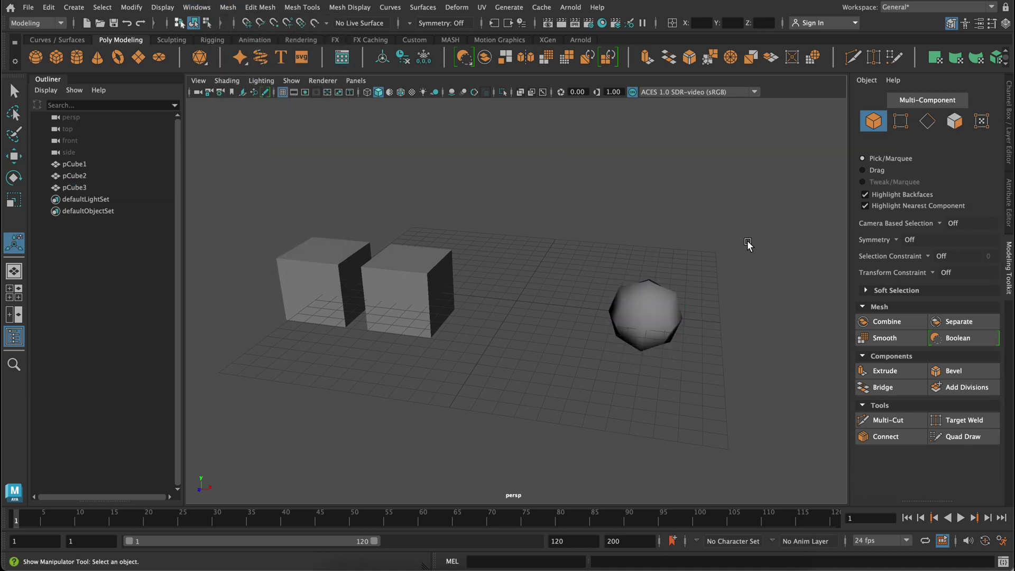
{"action": "left_click", "coordinate": [631, 307]}
{"action": "left_click", "coordinate": [227, 79]}
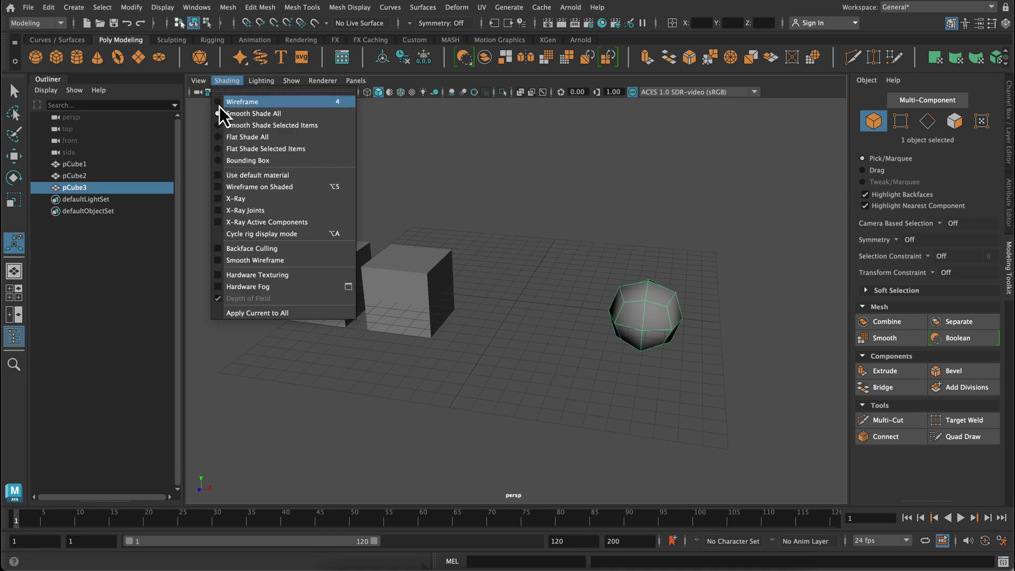
{"action": "left_click", "coordinate": [222, 188]}
{"action": "left_click", "coordinate": [617, 237]}
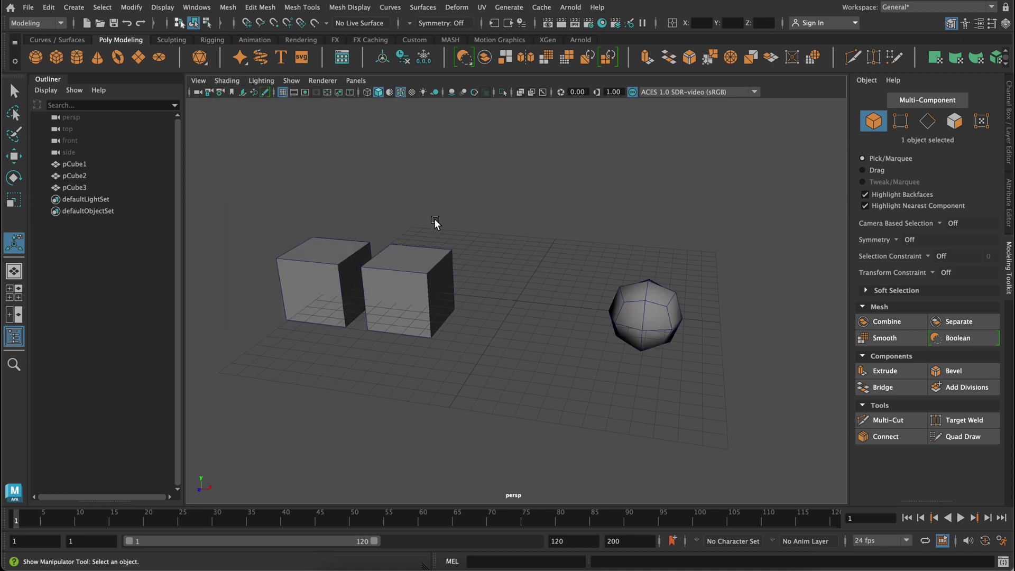
In vertex mode, select the rounded shape's top vertices and scale them flat in Y.
{"action": "left_click", "coordinate": [897, 125]}
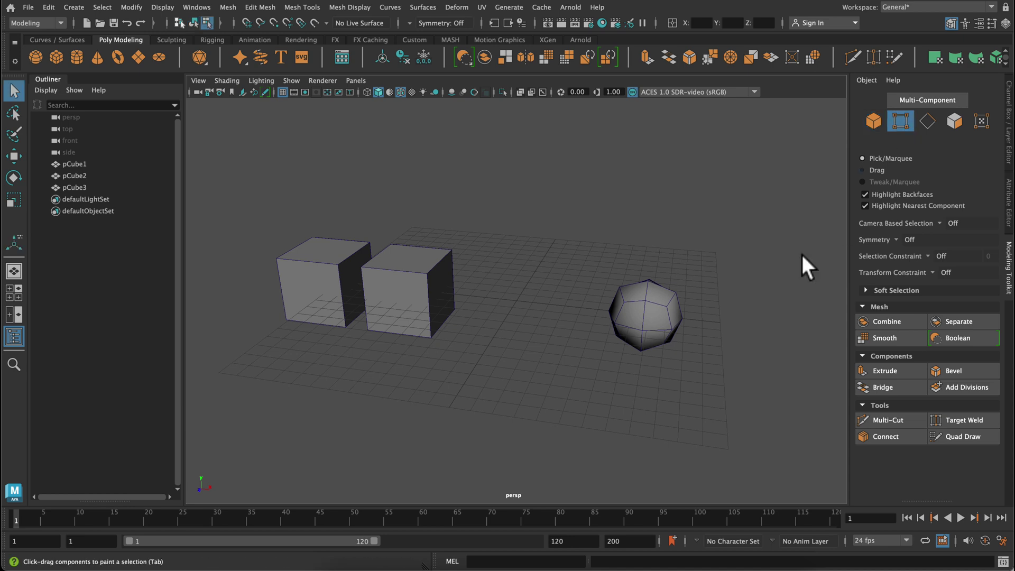
{"action": "left_click", "coordinate": [660, 319]}
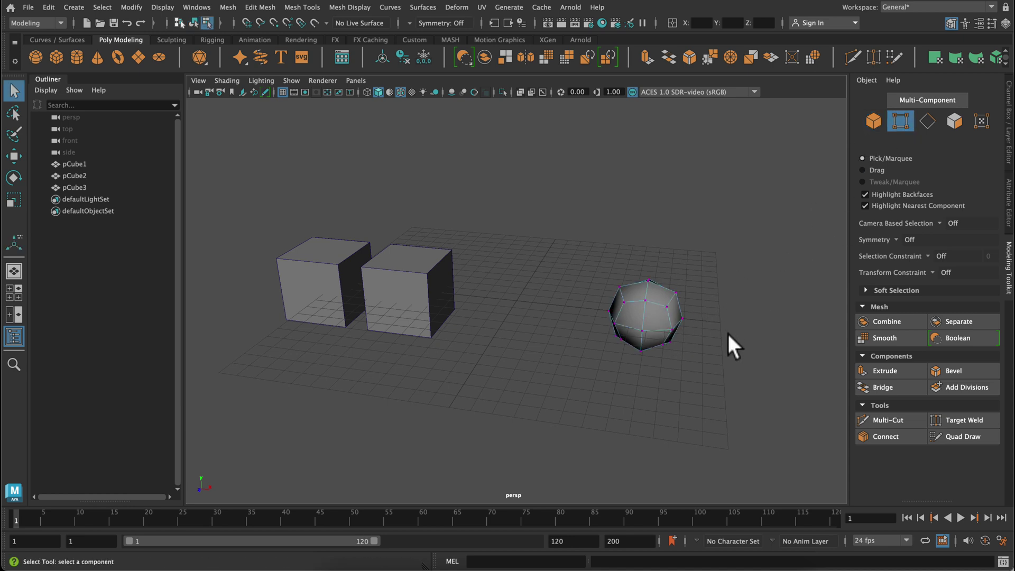
{"action": "left_click_drag", "start_coordinate": [729, 331], "coordinate": [732, 324], "text": "alt"}
{"action": "key", "text": "f"}
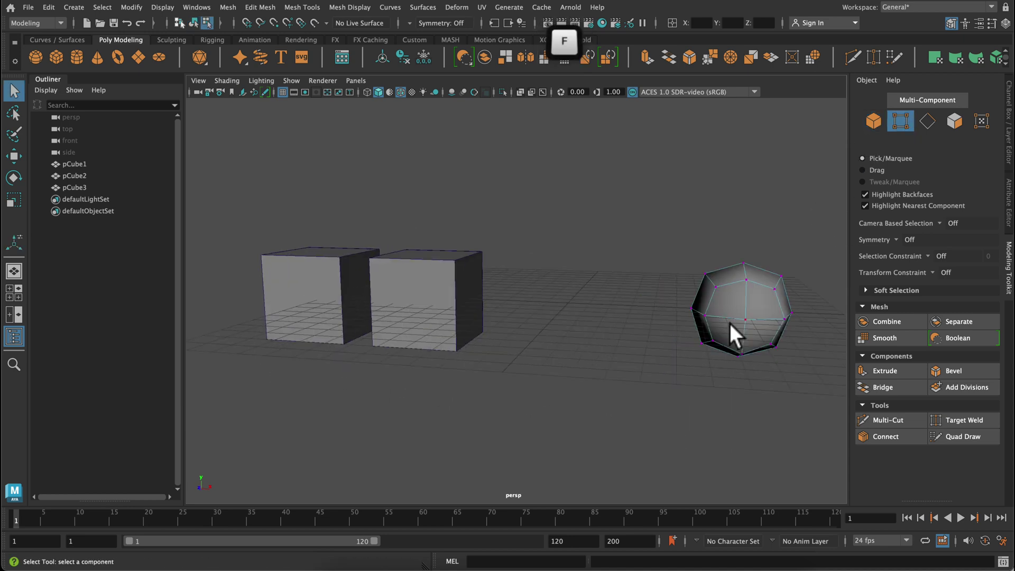
{"action": "middle_click_drag", "start_coordinate": [748, 324], "coordinate": [623, 279], "text": "alt"}
{"action": "left_click_drag", "start_coordinate": [675, 224], "coordinate": [518, 269]}
{"action": "key", "text": "r"}
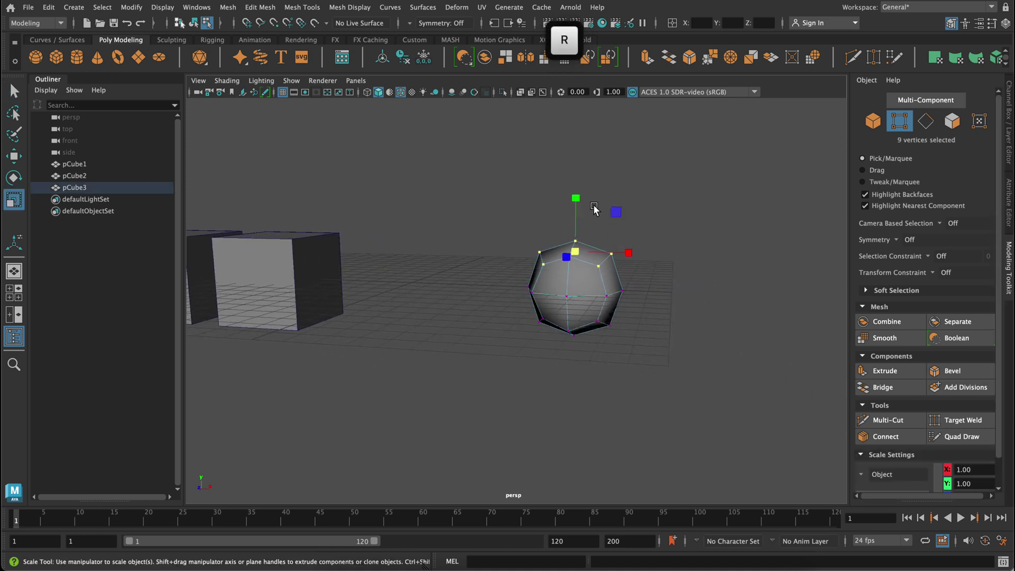
{"action": "left_click_drag", "start_coordinate": [580, 199], "coordinate": [593, 304]}
Select the middle ring of vertices on the rounded shape.
{"action": "left_click_drag", "start_coordinate": [644, 335], "coordinate": [476, 345], "text": "alt"}
{"action": "left_click_drag", "start_coordinate": [725, 344], "coordinate": [574, 264], "text": "alt"}
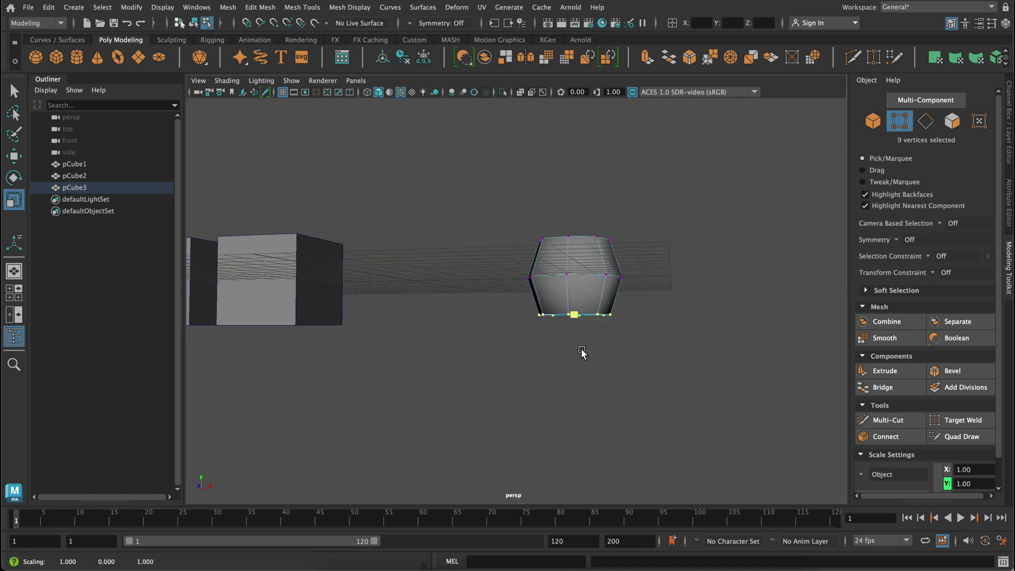
{"action": "left_click_drag", "start_coordinate": [581, 350], "coordinate": [669, 377], "text": "alt"}
{"action": "left_click_drag", "start_coordinate": [661, 271], "coordinate": [449, 299]}
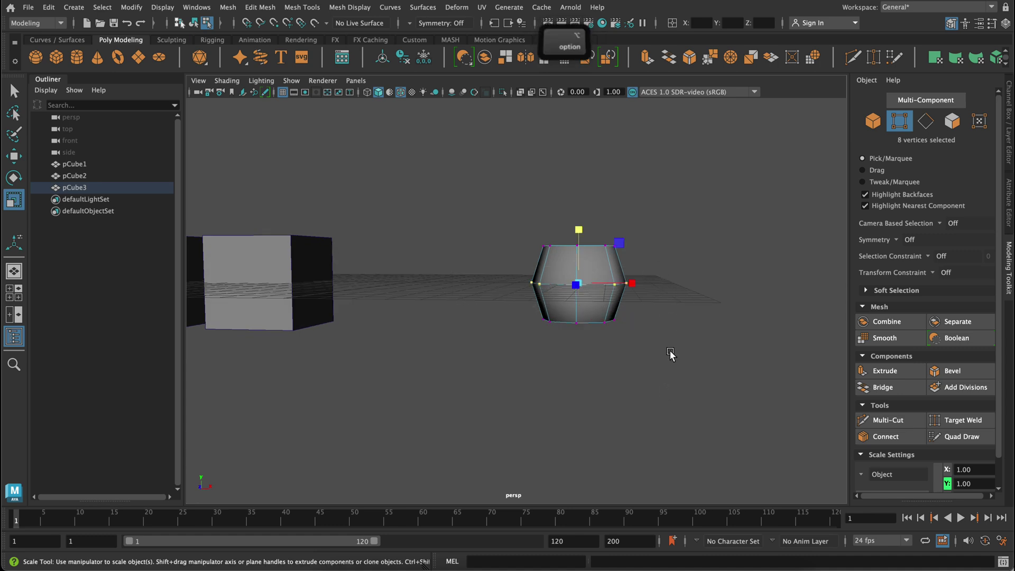
{"action": "left_click_drag", "start_coordinate": [671, 356], "coordinate": [655, 365], "text": "alt"}
Pull the middle vertex ring inward, then Multi-Cut edge loops near the top and bottom.
{"action": "left_click_drag", "start_coordinate": [563, 306], "coordinate": [545, 308]}
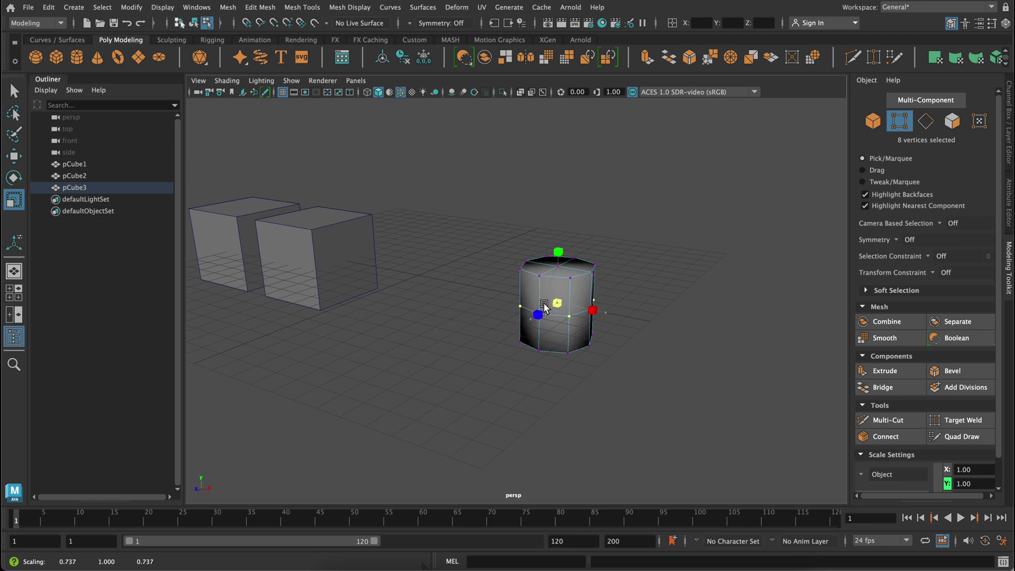
{"action": "left_click", "coordinate": [722, 388]}
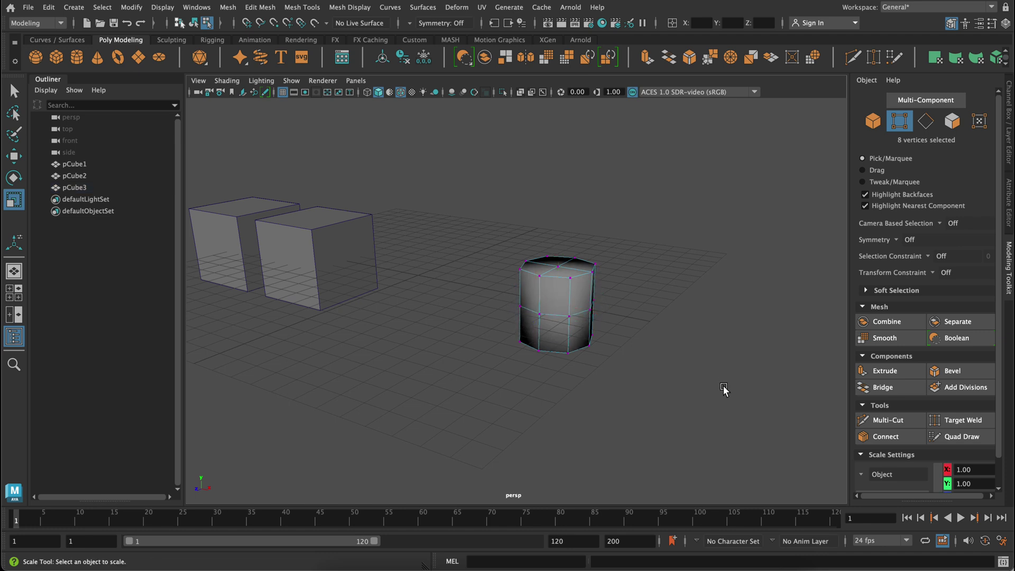
{"action": "left_click", "coordinate": [900, 423]}
{"action": "key", "text": "ctrl"}
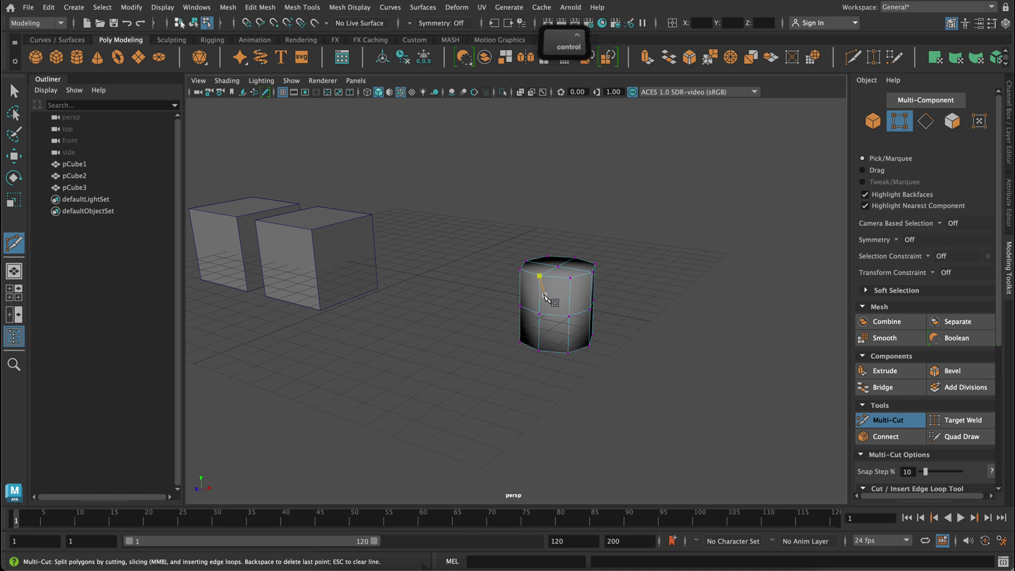
{"action": "left_click", "coordinate": [570, 282], "text": "ctrl"}
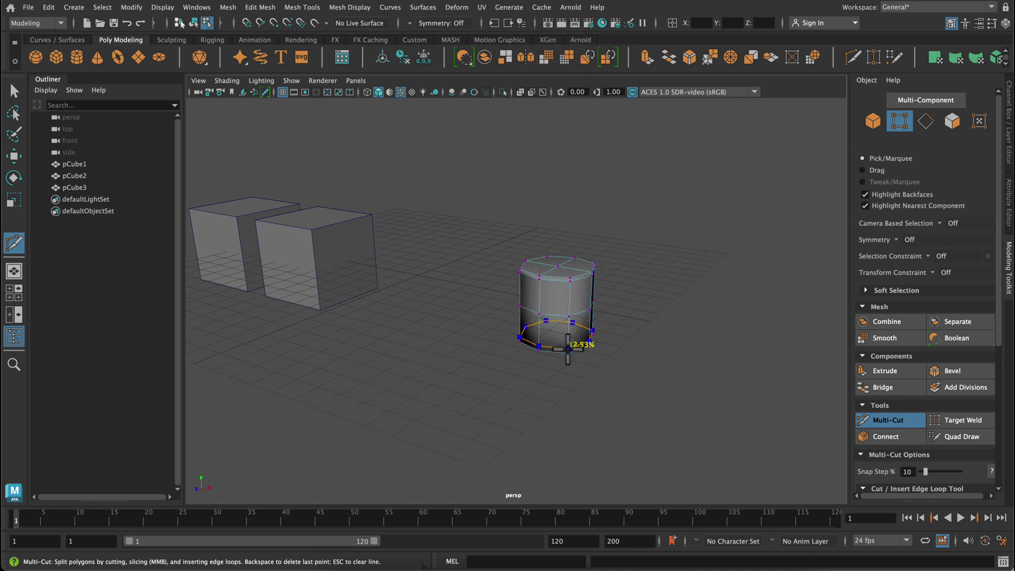
{"action": "left_click", "coordinate": [567, 348], "text": "ctrl"}
Show the cylinder in smooth preview and return to object selection mode.
{"action": "key", "text": "3"}
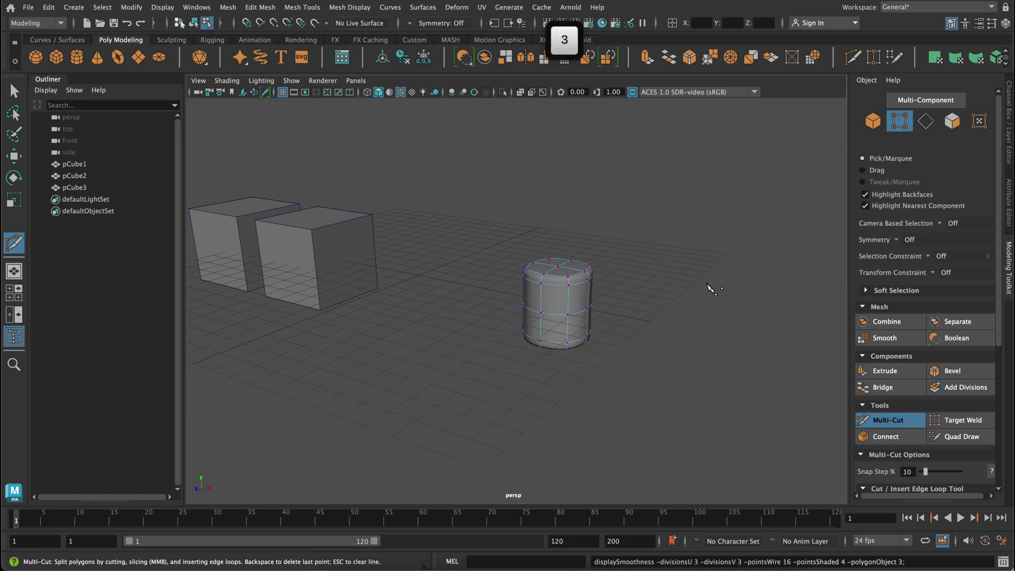
{"action": "key", "text": "F8"}
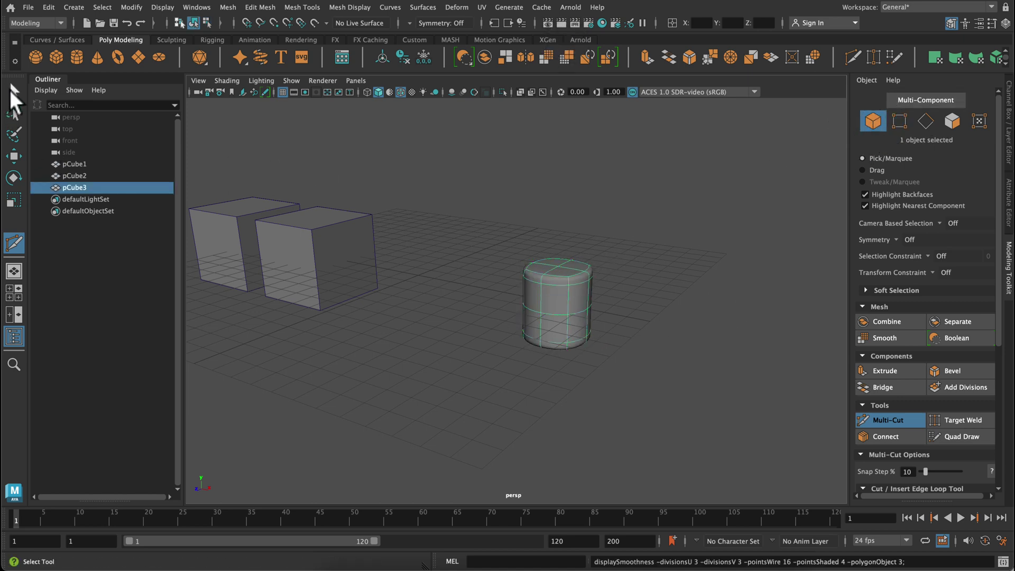
{"action": "key", "text": "q"}
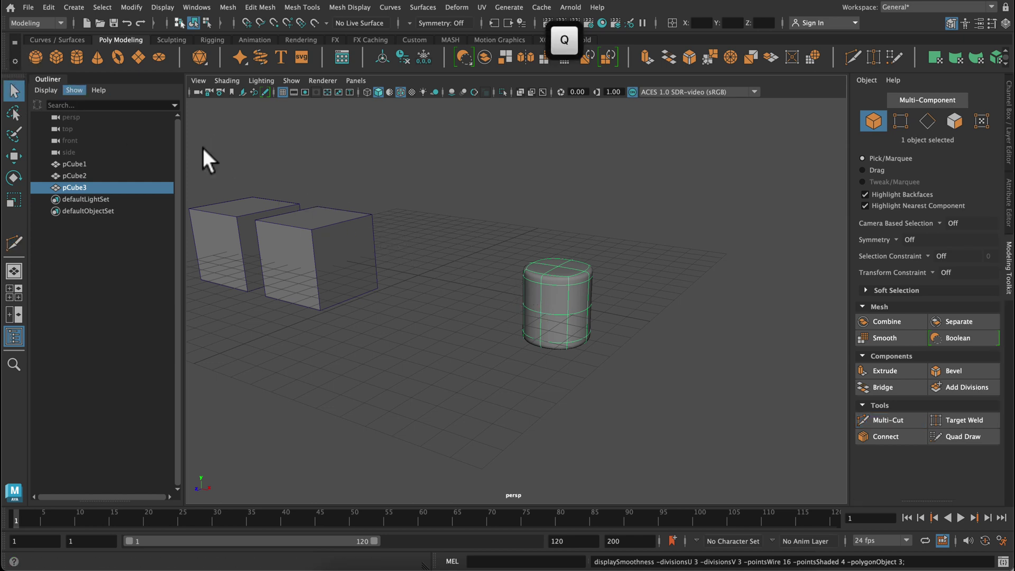
Clone the cylinder as pCube4 beside pCube3, and smooth pCube2 into a sphere with smooth preview.
{"action": "key", "text": "w"}
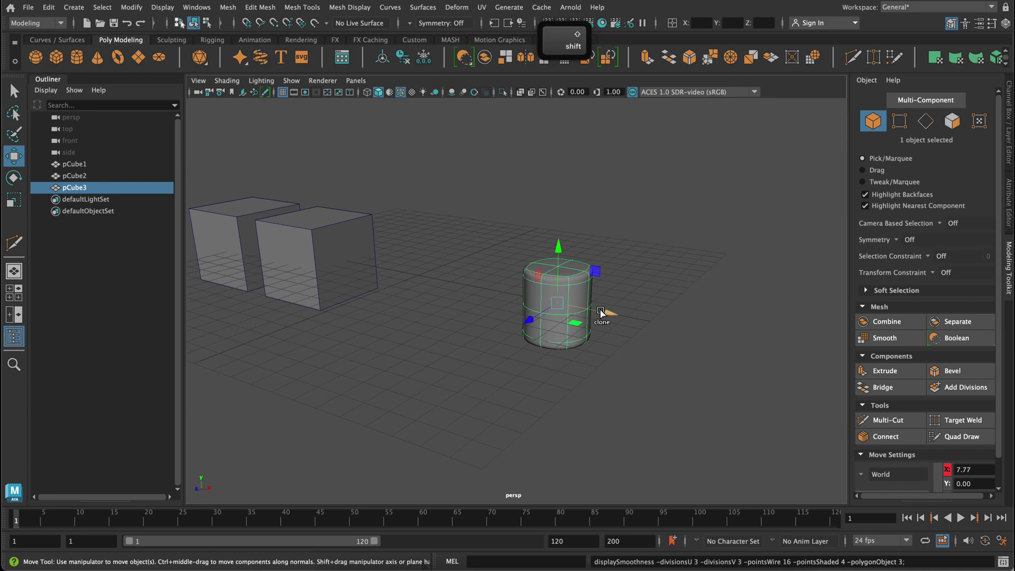
{"action": "left_click_drag", "start_coordinate": [600, 313], "coordinate": [529, 288], "text": "shift"}
{"action": "left_click", "coordinate": [324, 229]}
{"action": "left_click_drag", "start_coordinate": [477, 358], "coordinate": [613, 366], "text": "alt"}
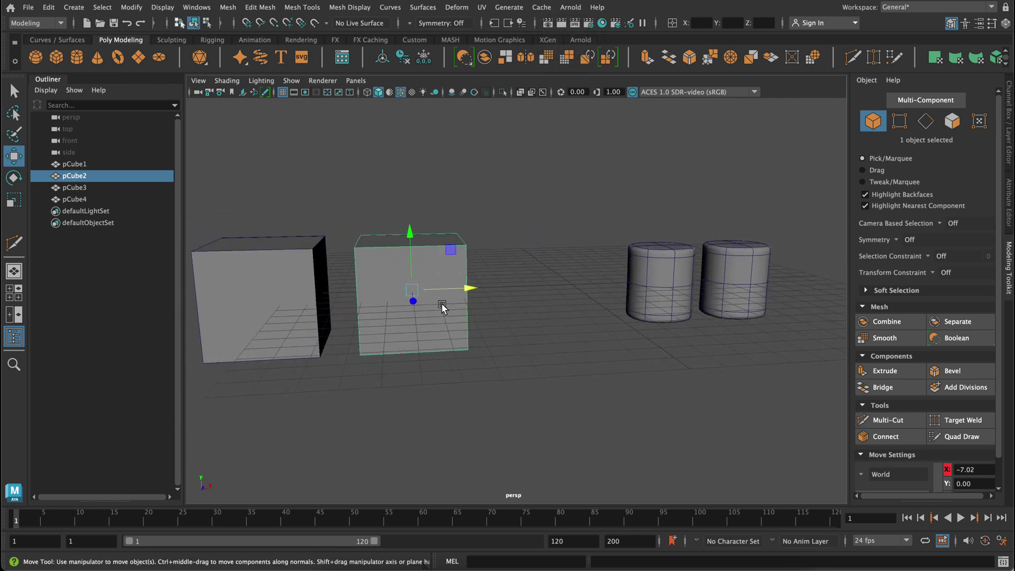
{"action": "left_click", "coordinate": [228, 7]}
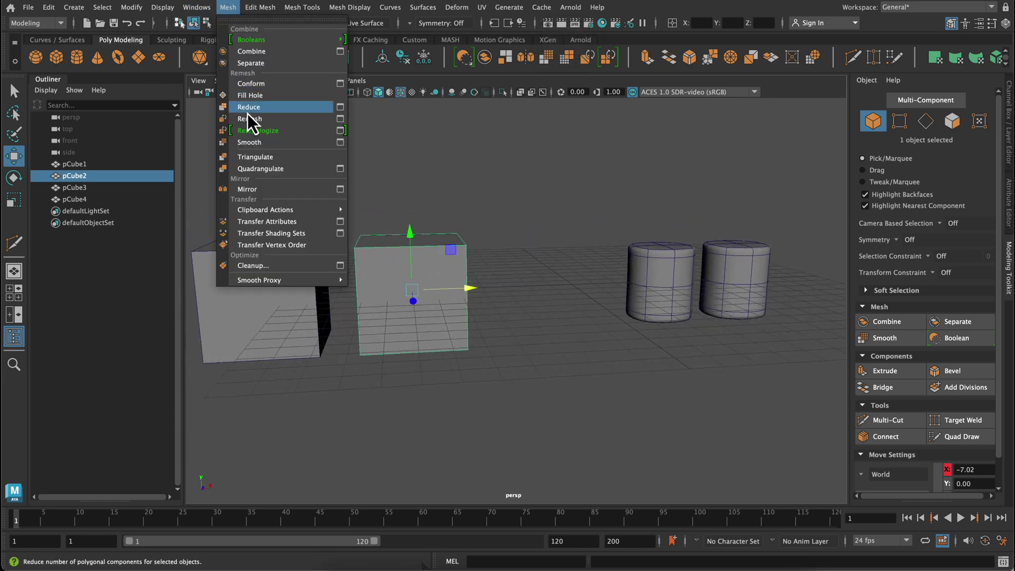
{"action": "left_click", "coordinate": [249, 143]}
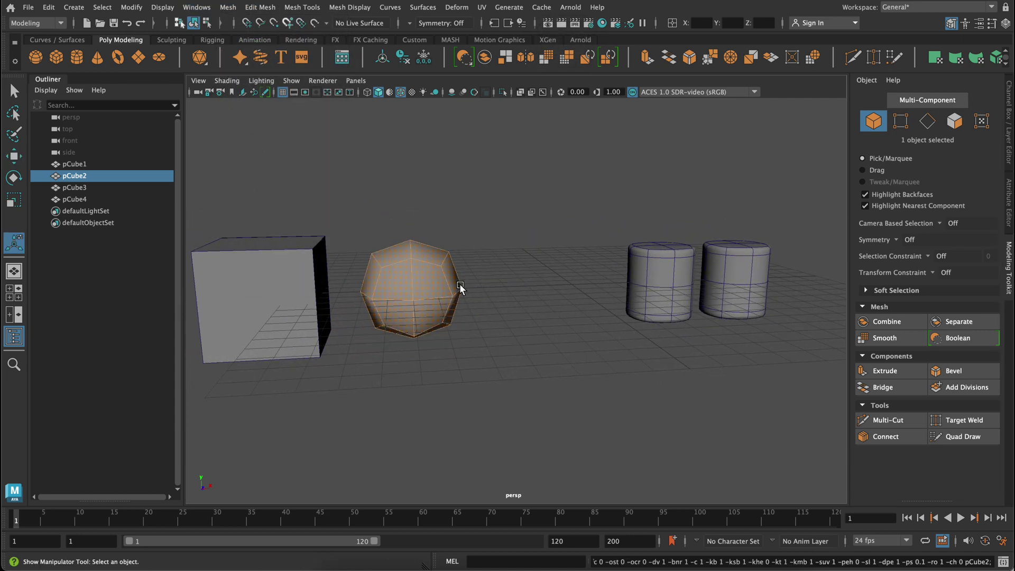
{"action": "key", "text": "3"}
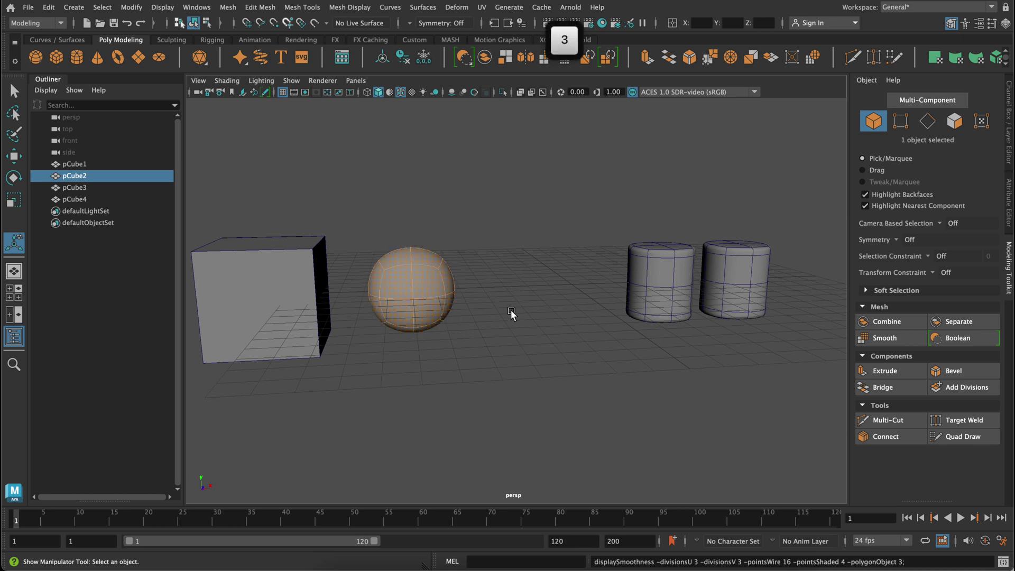
Scale the sphere up evenly so it is noticeably larger.
{"action": "left_click", "coordinate": [443, 321]}
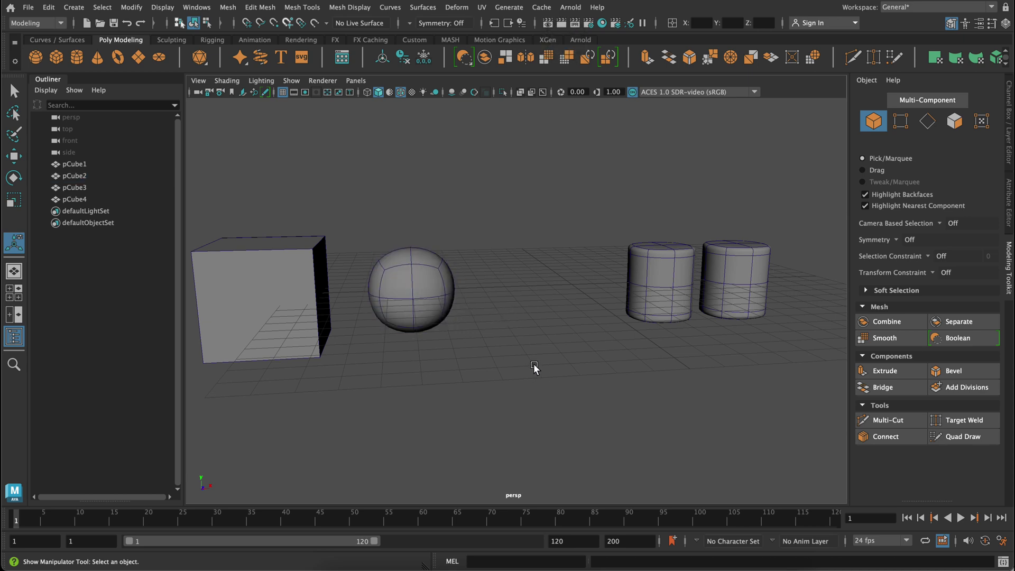
{"action": "left_click_drag", "start_coordinate": [535, 367], "coordinate": [514, 374], "text": "alt"}
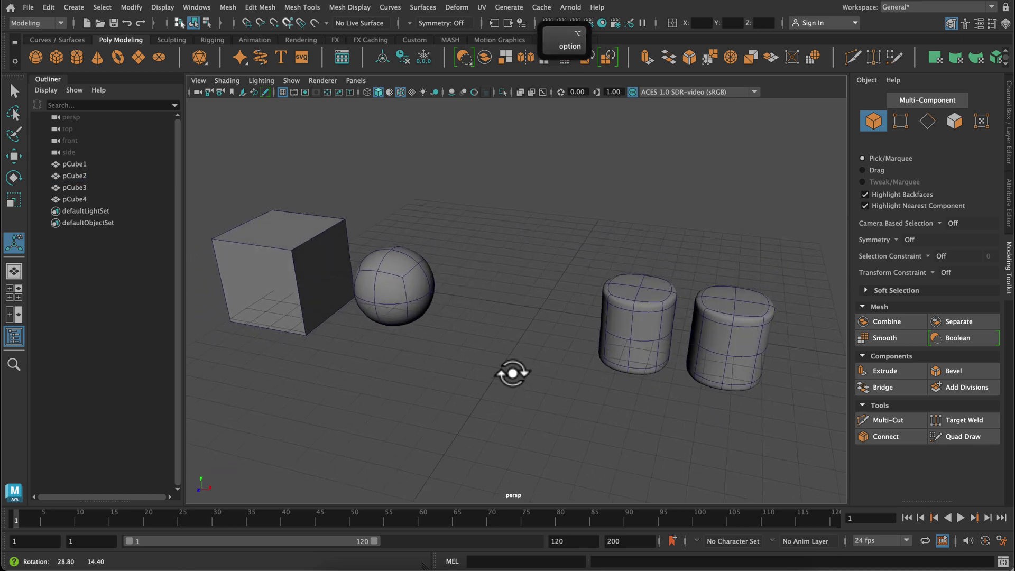
{"action": "left_click", "coordinate": [412, 290]}
{"action": "key", "text": "r"}
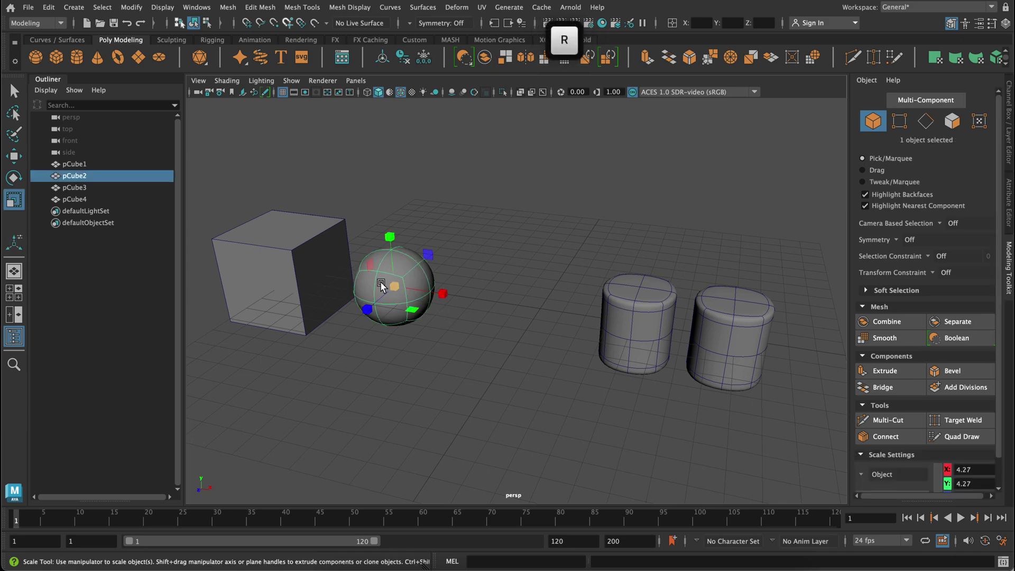
{"action": "left_click_drag", "start_coordinate": [395, 286], "coordinate": [518, 340]}
{"action": "key", "text": "w"}
Duplicate pCube1 as pCube5 and move the copy right along X.
{"action": "left_click", "coordinate": [298, 251]}
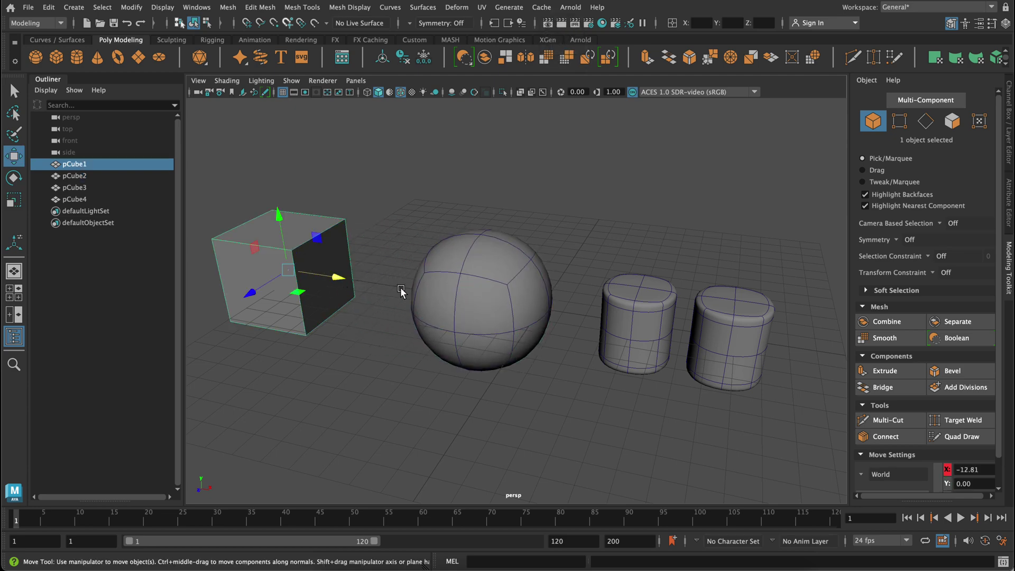
{"action": "key", "text": "super+d"}
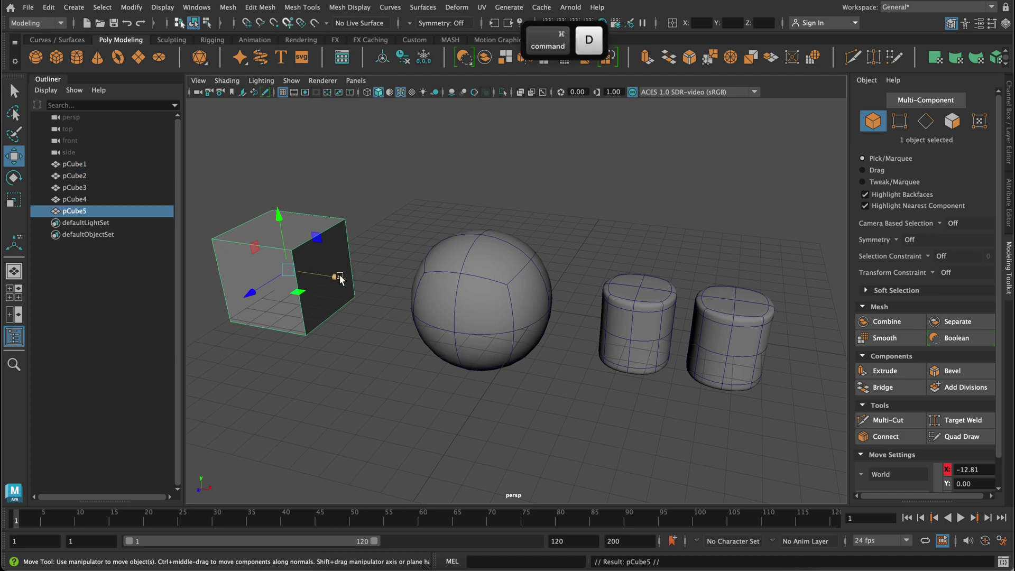
{"action": "left_click_drag", "start_coordinate": [341, 278], "coordinate": [405, 316]}
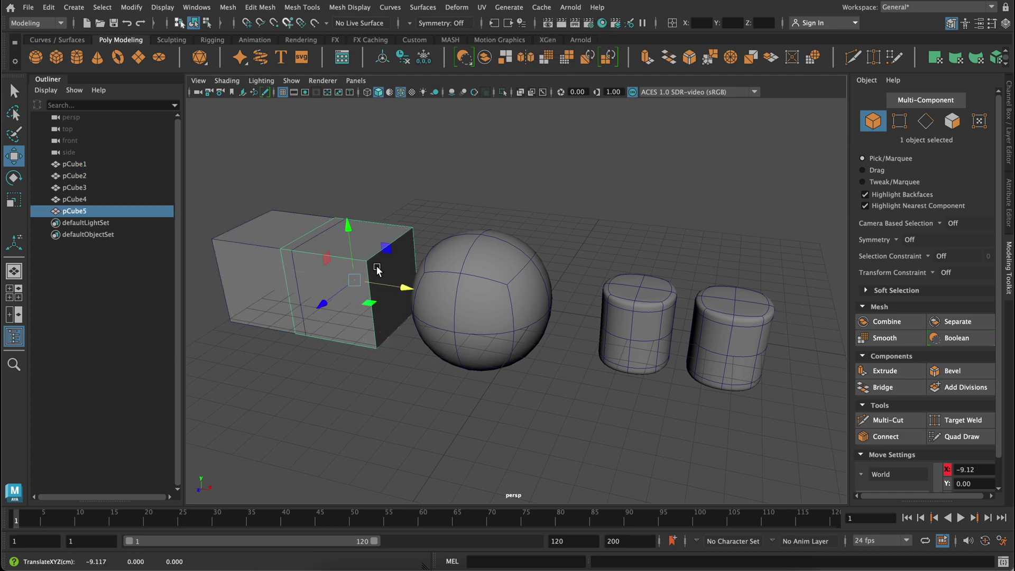
Scale pCube5 tall in Y and thin in X/Z into a slab.
{"action": "left_click", "coordinate": [290, 247]}
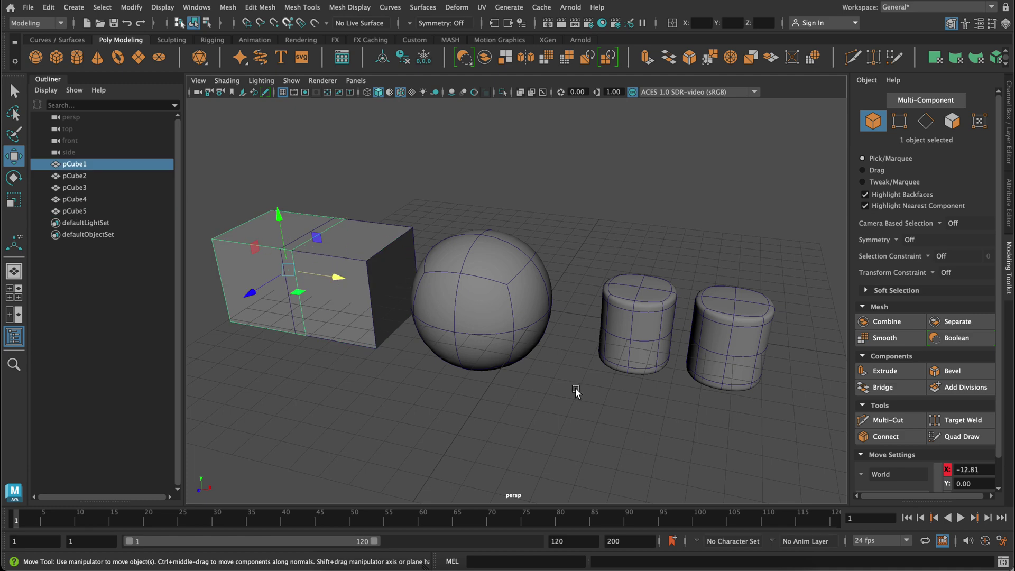
{"action": "mouse_move", "coordinate": [575, 391]}
{"action": "left_mouse_down", "text": "alt"}
{"action": "mouse_move", "coordinate": [561, 318]}
{"action": "mouse_move", "coordinate": [385, 294]}
{"action": "mouse_move", "coordinate": [376, 281]}
{"action": "mouse_move", "coordinate": [333, 275]}
{"action": "mouse_move", "coordinate": [349, 279]}
{"action": "left_mouse_up", "text": "alt"}
{"action": "left_click", "coordinate": [400, 280]}
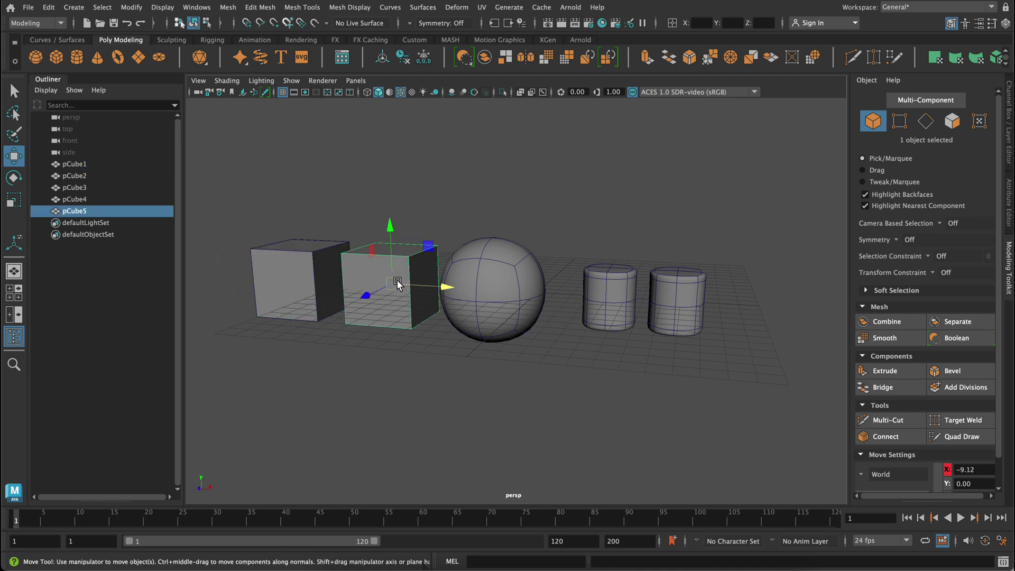
{"action": "key", "text": "r"}
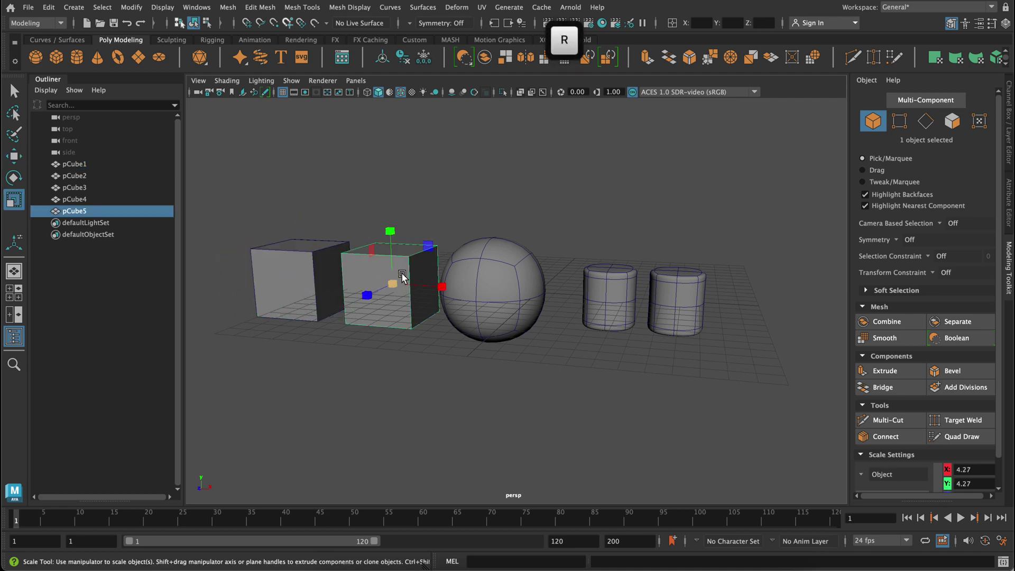
{"action": "left_click_drag", "start_coordinate": [394, 228], "coordinate": [376, 107]}
{"action": "left_click_drag", "start_coordinate": [565, 394], "coordinate": [563, 423], "text": "alt"}
{"action": "left_click_drag", "start_coordinate": [413, 353], "coordinate": [503, 386]}
Shrink the left cube, place it beside the slab, and clone it into a stack of five.
{"action": "left_click", "coordinate": [508, 387]}
{"action": "left_click", "coordinate": [404, 284]}
{"action": "left_click", "coordinate": [572, 340]}
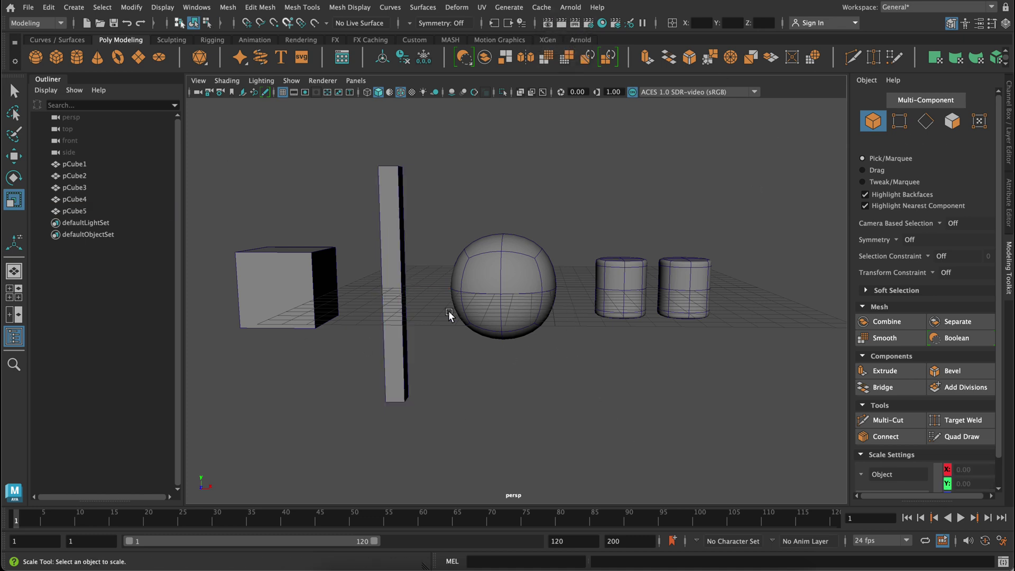
{"action": "left_click", "coordinate": [298, 259]}
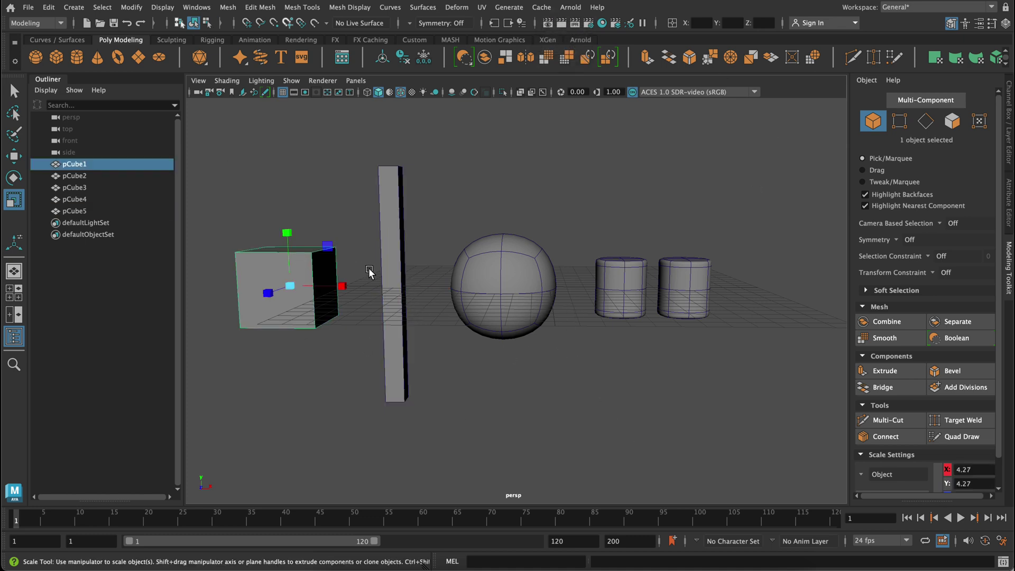
{"action": "left_click_drag", "start_coordinate": [286, 289], "coordinate": [258, 275]}
{"action": "key", "text": "w"}
{"action": "left_click_drag", "start_coordinate": [343, 287], "coordinate": [408, 288]}
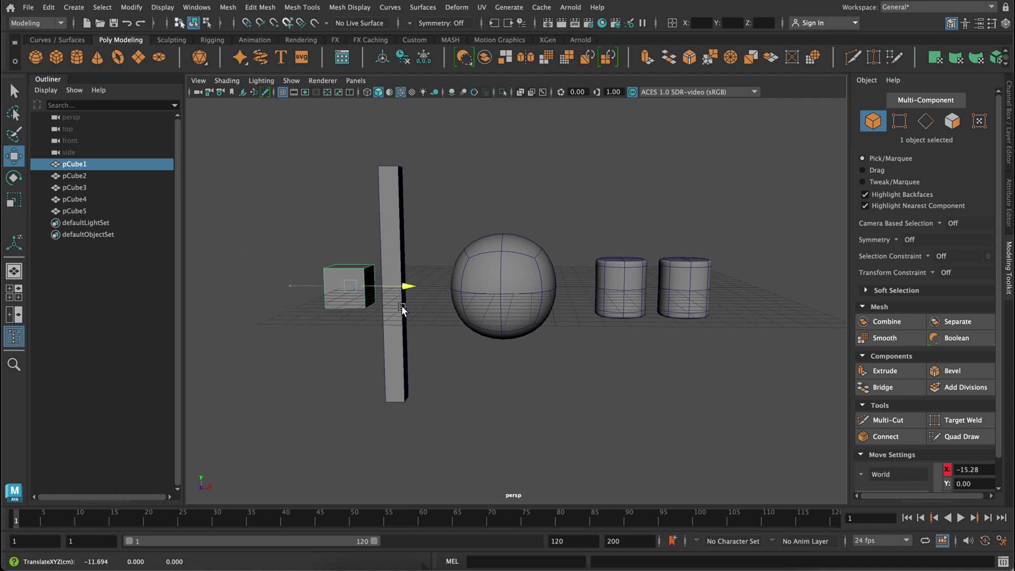
{"action": "left_click_drag", "start_coordinate": [359, 228], "coordinate": [349, 370], "text": "shift"}
Group the five stacked cubes as small_cubes, centre the pivot, and nudge it toward the slab.
{"action": "left_click", "coordinate": [604, 377]}
{"action": "left_click", "coordinate": [344, 187]}
{"action": "left_click", "coordinate": [346, 236], "text": "shift"}
{"action": "left_click", "coordinate": [349, 286], "text": "shift"}
{"action": "left_click", "coordinate": [352, 333], "text": "shift"}
{"action": "left_click", "coordinate": [354, 380], "text": "shift"}
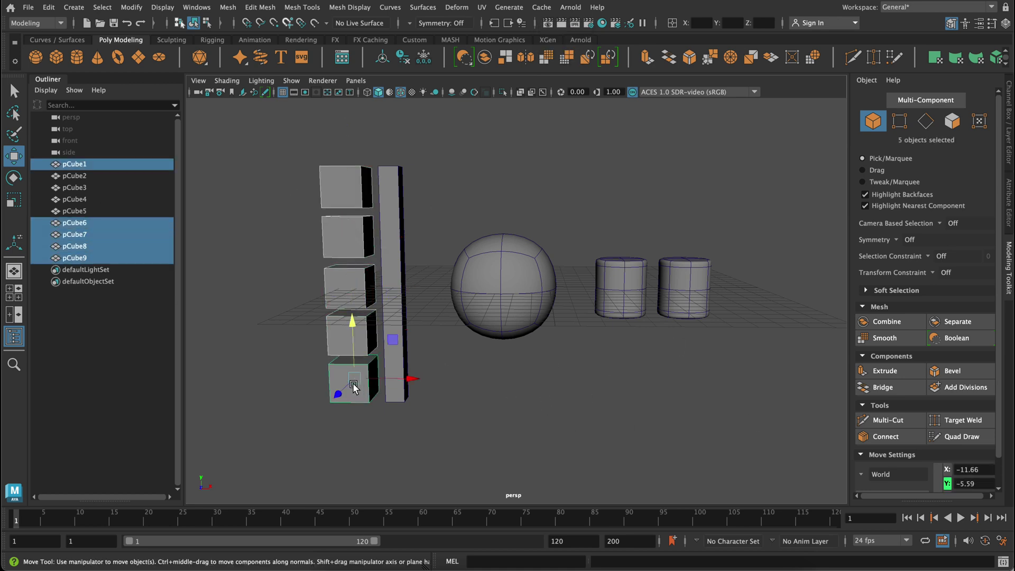
{"action": "left_click", "coordinate": [75, 7]}
{"action": "mouse_move", "coordinate": [48, 8]}
{"action": "left_click", "coordinate": [84, 236]}
{"action": "double_click", "coordinate": [74, 211]}
{"action": "type", "text": "small_cubes"}
{"action": "key", "text": "Return"}
{"action": "left_click", "coordinate": [383, 57]}
{"action": "left_click_drag", "start_coordinate": [398, 289], "coordinate": [407, 288]}
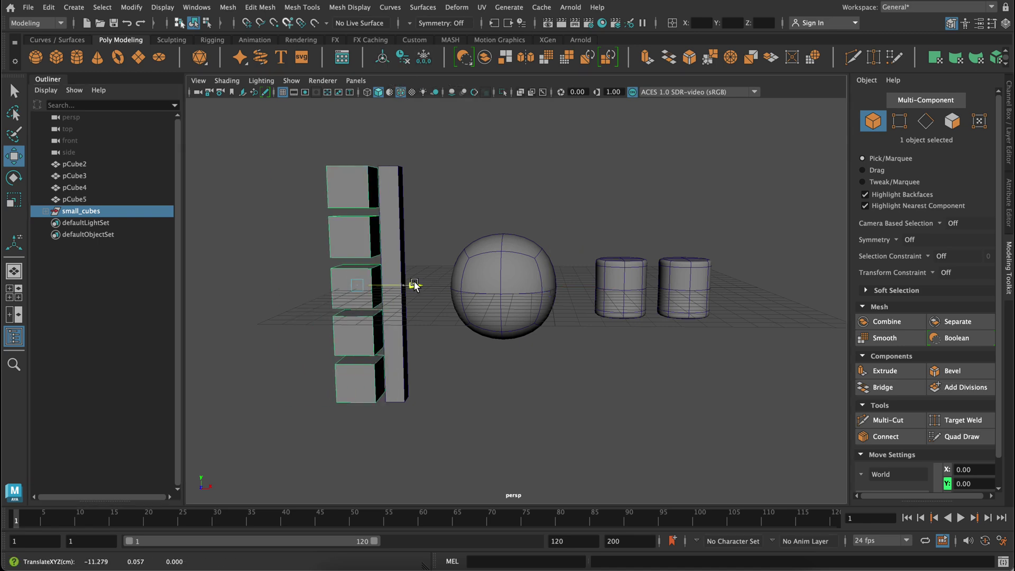
Move the sphere toward the camera and upward.
{"action": "left_click", "coordinate": [90, 307]}
{"action": "left_click_drag", "start_coordinate": [476, 327], "coordinate": [525, 387]}
{"action": "left_click_drag", "start_coordinate": [479, 267], "coordinate": [444, 159]}
Tilt the left cylinder, pCube4, by rotating it.
{"action": "left_click", "coordinate": [590, 289]}
{"action": "key", "text": "e"}
{"action": "left_click_drag", "start_coordinate": [596, 243], "coordinate": [505, 304]}
{"action": "key", "text": "r"}
{"action": "key", "text": "w"}
Stretch the right cylinder taller and move the sphere down.
{"action": "left_click", "coordinate": [678, 272]}
{"action": "key", "text": "r"}
{"action": "left_click_drag", "start_coordinate": [669, 217], "coordinate": [685, 379]}
{"action": "left_click", "coordinate": [531, 190]}
{"action": "left_click_drag", "start_coordinate": [712, 425], "coordinate": [542, 221], "text": "alt"}
Rotate the right cylinder, move it left toward the large sphere, and select both cylinders.
{"action": "key", "text": "w"}
{"action": "key", "text": "e"}
{"action": "left_click", "coordinate": [682, 277]}
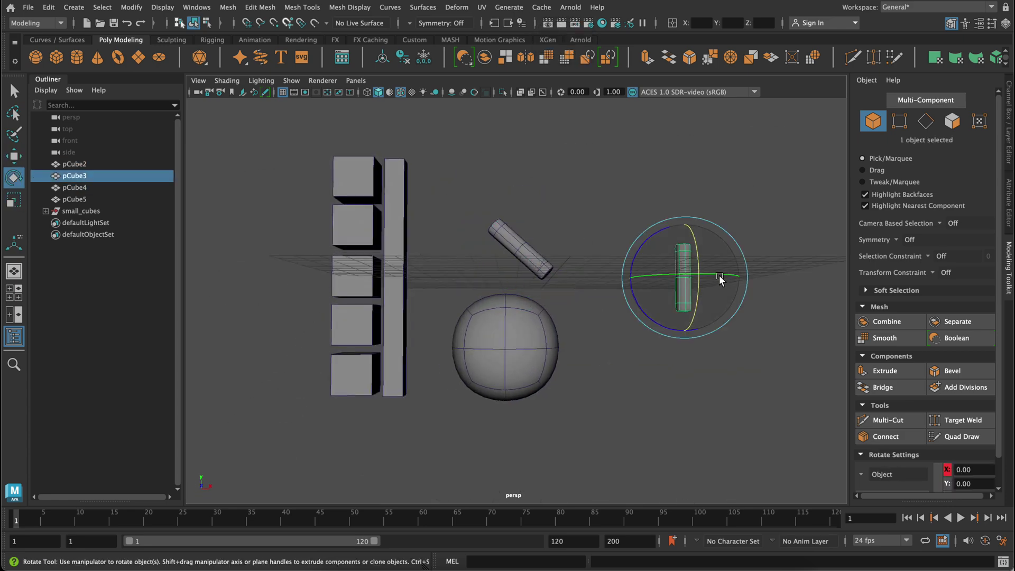
{"action": "key", "text": "w"}
{"action": "left_click_drag", "start_coordinate": [720, 278], "coordinate": [660, 356]}
{"action": "key", "text": "e"}
{"action": "left_click", "coordinate": [441, 275], "text": "shift"}
Duplicate both cylinders twice, rotating the copies to a new angle.
{"action": "key", "text": "w"}
{"action": "key", "text": "ctrl+d"}
{"action": "key", "text": "e"}
{"action": "left_click_drag", "start_coordinate": [476, 264], "coordinate": [618, 352]}
{"action": "key", "text": "w"}
{"action": "key", "text": "ctrl+d"}
Rotate the top-left cylinder copy and adjust the neighbouring cylinders.
{"action": "left_click_drag", "start_coordinate": [521, 361], "coordinate": [592, 254], "text": "alt"}
{"action": "key", "text": "e"}
{"action": "left_click_drag", "start_coordinate": [449, 143], "coordinate": [460, 158]}
{"action": "key", "text": "w"}
{"action": "left_click", "coordinate": [531, 288]}
{"action": "left_click", "coordinate": [460, 296]}
{"action": "left_click_drag", "start_coordinate": [460, 296], "coordinate": [528, 318], "text": "alt"}
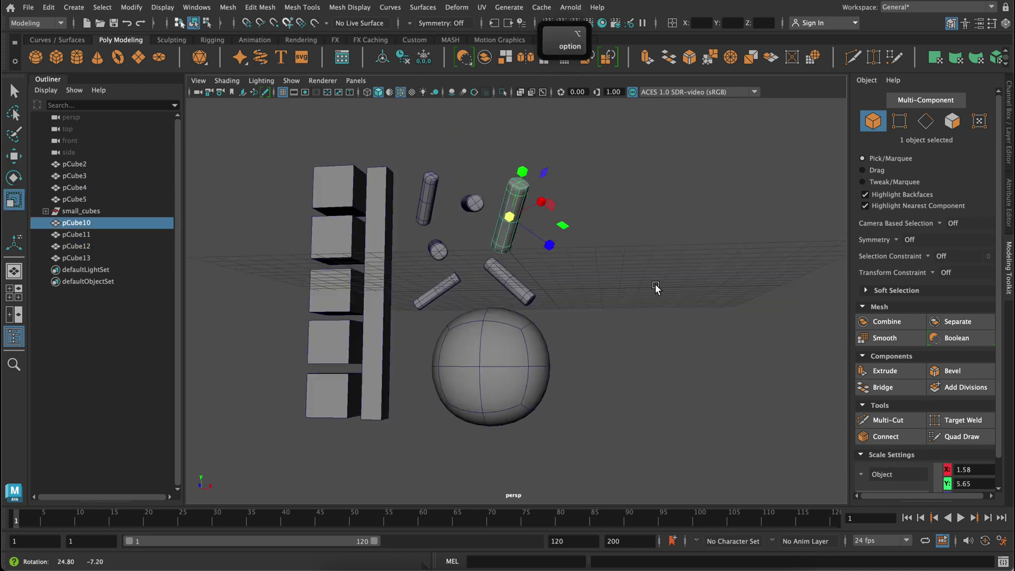
Move the large sphere to the left.
{"action": "left_click", "coordinate": [497, 365]}
{"action": "left_click_drag", "start_coordinate": [607, 367], "coordinate": [373, 304]}
{"action": "left_click", "coordinate": [373, 304]}
{"action": "left_click", "coordinate": [502, 370]}
Clone the large sphere twice to the right as progressively smaller spheres.
{"action": "key", "text": "ctrl+d"}
{"action": "key", "text": "r"}
{"action": "left_click_drag", "start_coordinate": [545, 367], "coordinate": [608, 365]}
{"action": "key", "text": "w"}
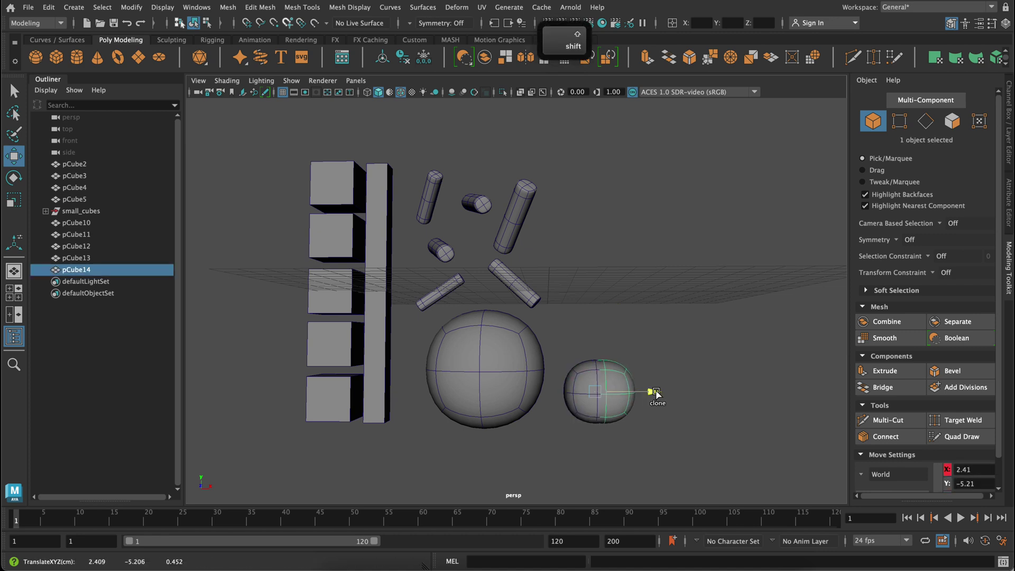
{"action": "key", "text": "ctrl+d"}
{"action": "key", "text": "r"}
{"action": "left_click_drag", "start_coordinate": [634, 398], "coordinate": [698, 404]}
{"action": "key", "text": "w"}
{"action": "key", "text": "r"}
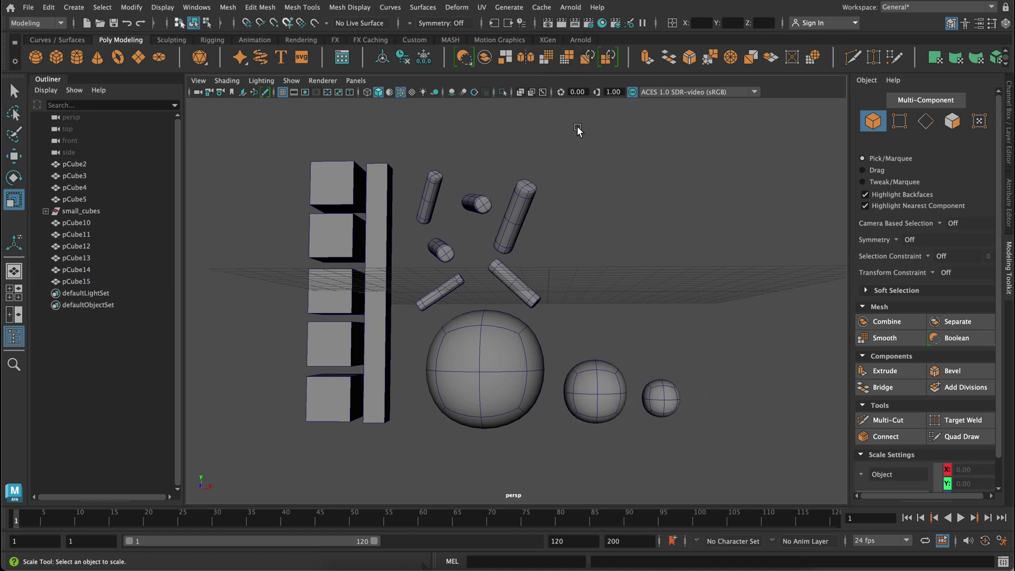
Move a small sphere up-left among the cylinders and clone another copy.
{"action": "left_click", "coordinate": [658, 396]}
{"action": "key", "text": "w"}
{"action": "left_click_drag", "start_coordinate": [714, 397], "coordinate": [533, 263]}
{"action": "mouse_move", "coordinate": [533, 263]}
{"action": "middle_mouse_down"}
{"action": "mouse_move", "coordinate": [531, 155]}
{"action": "mouse_move", "coordinate": [530, 237]}
{"action": "mouse_move", "coordinate": [465, 245]}
{"action": "mouse_move", "coordinate": [535, 265]}
{"action": "mouse_move", "coordinate": [539, 290]}
{"action": "mouse_move", "coordinate": [504, 450]}
{"action": "mouse_move", "coordinate": [418, 328]}
{"action": "middle_mouse_up"}
Nudge a small sphere into place and clone another small sphere below it.
{"action": "left_click", "coordinate": [411, 268]}
{"action": "middle_click_drag", "start_coordinate": [411, 268], "coordinate": [424, 276]}
{"action": "left_click", "coordinate": [409, 327]}
{"action": "middle_click_drag", "start_coordinate": [409, 327], "coordinate": [414, 410], "text": "shift"}
{"action": "left_click", "coordinate": [595, 392]}
{"action": "mouse_move", "coordinate": [595, 392]}
{"action": "left_mouse_down", "text": "alt"}
{"action": "mouse_move", "coordinate": [570, 342]}
{"action": "mouse_move", "coordinate": [476, 318]}
{"action": "left_mouse_up", "text": "alt"}
Clone one more small sphere beside the medium sphere.
{"action": "left_click", "coordinate": [403, 318]}
{"action": "key", "text": "r"}
{"action": "left_click", "coordinate": [476, 246]}
{"action": "left_click", "coordinate": [411, 247]}
{"action": "left_click", "coordinate": [594, 396]}
{"action": "key", "text": "w"}
{"action": "mouse_move", "coordinate": [595, 351]}
{"action": "middle_mouse_down", "text": "shift"}
{"action": "mouse_move", "coordinate": [681, 352]}
{"action": "mouse_move", "coordinate": [653, 365]}
{"action": "middle_mouse_up", "text": "shift"}
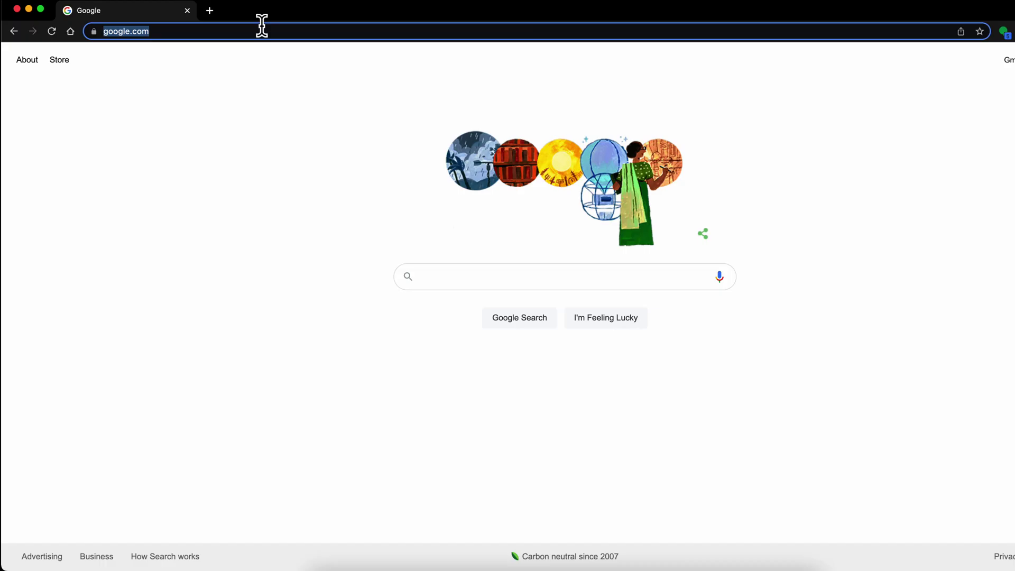
Search 'google color picker' and place the palette screenshot on the right side.
{"action": "type", "text": "google color picker"}
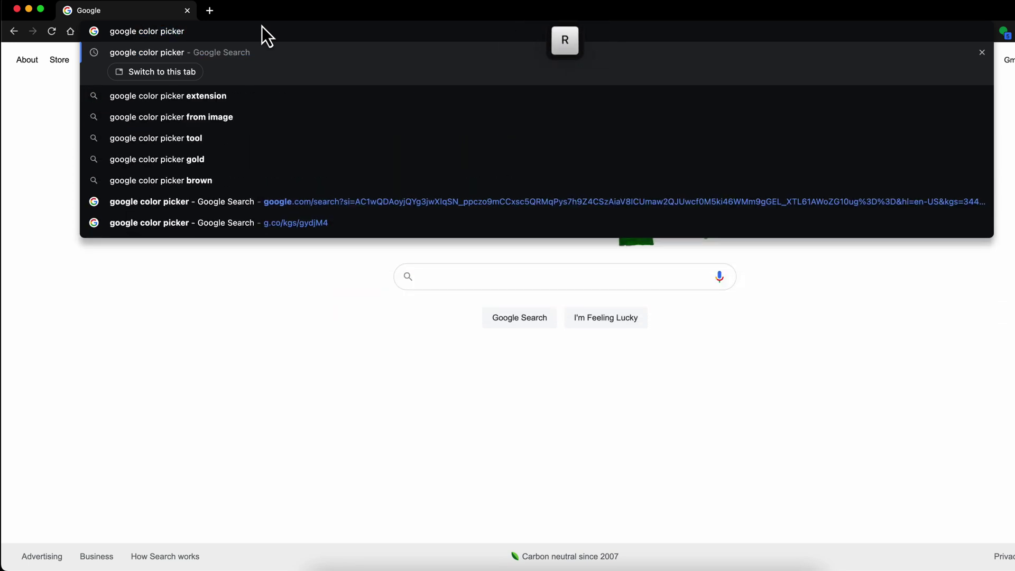
{"action": "key", "text": "Return"}
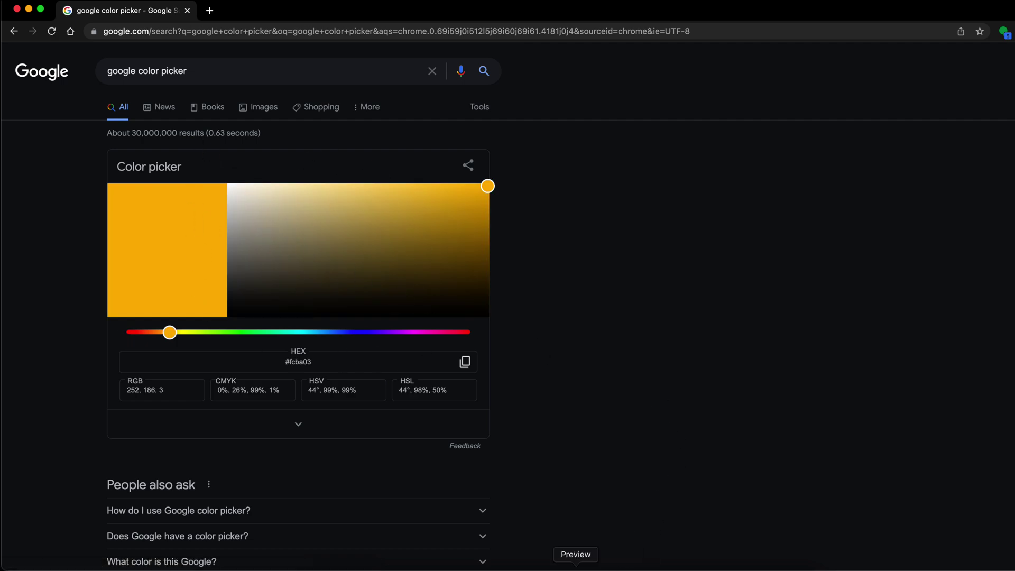
{"action": "left_click", "coordinate": [576, 567]}
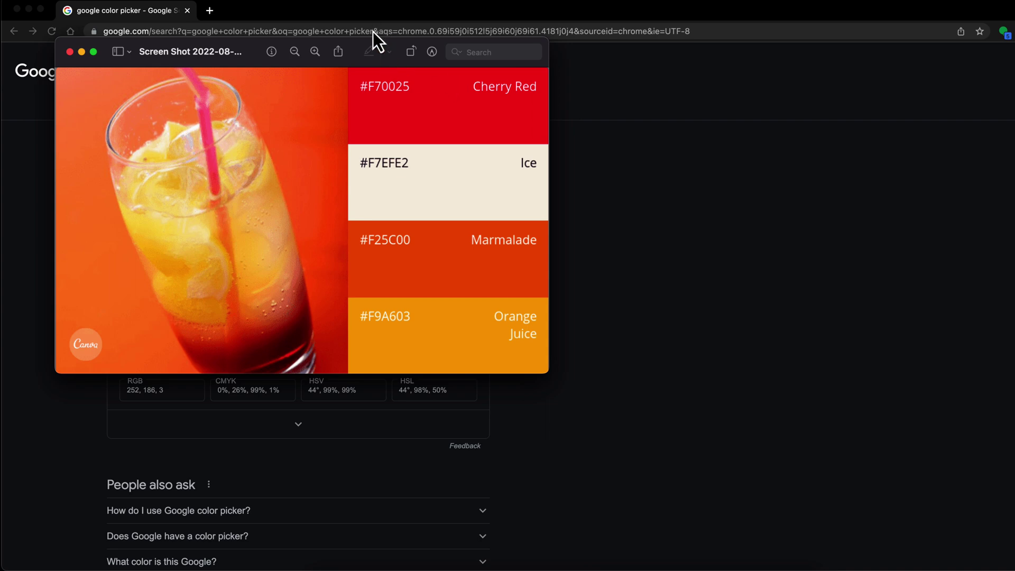
{"action": "left_click_drag", "start_coordinate": [370, 43], "coordinate": [820, 64]}
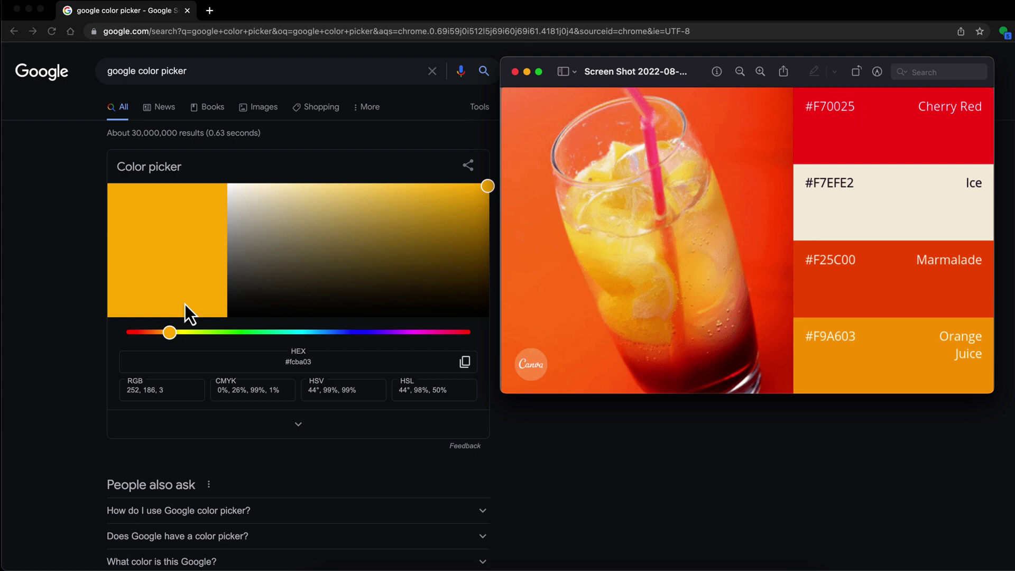
Replace the picker's HEX value #fcba03 with f70025, then return to Maya.
{"action": "left_click", "coordinate": [293, 360]}
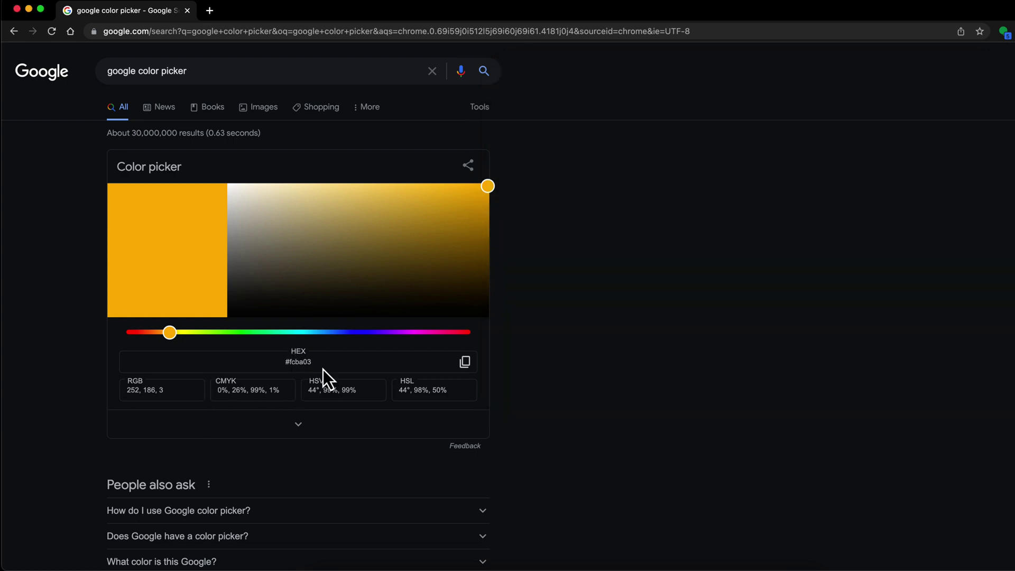
{"action": "left_click_drag", "start_coordinate": [323, 369], "coordinate": [249, 358]}
{"action": "type", "text": "f"}
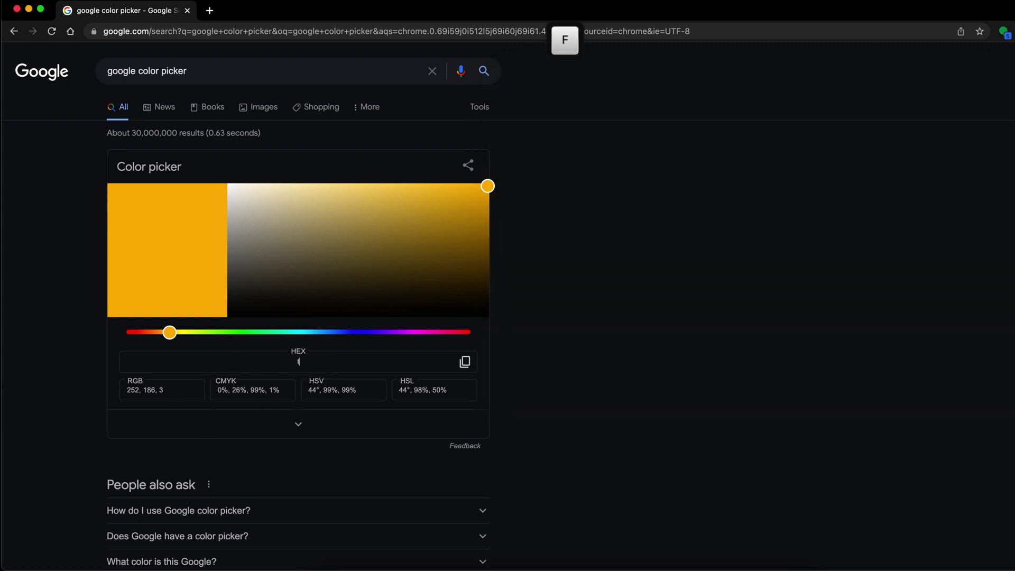
{"action": "type", "text": "70025"}
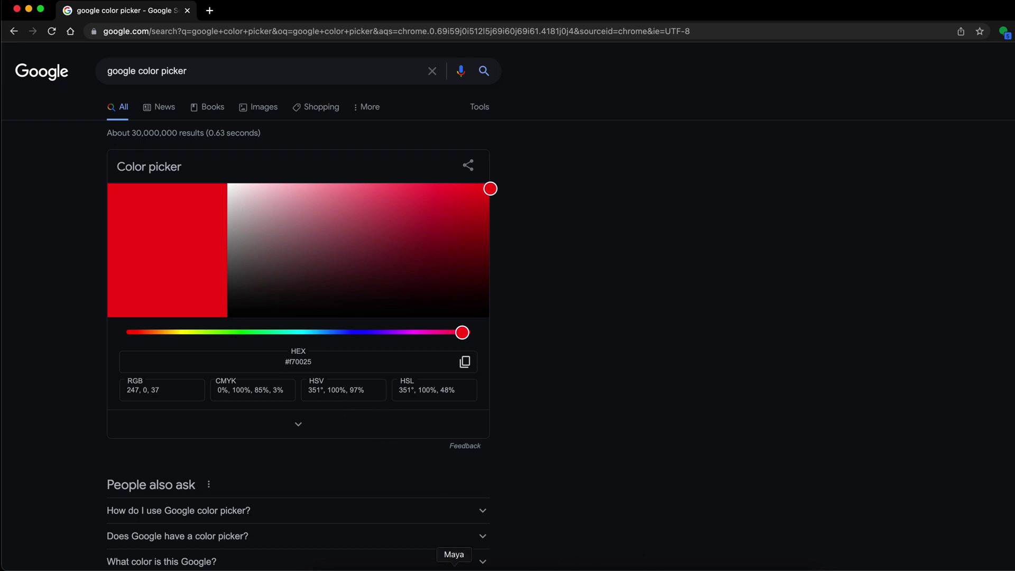
{"action": "left_click", "coordinate": [454, 567]}
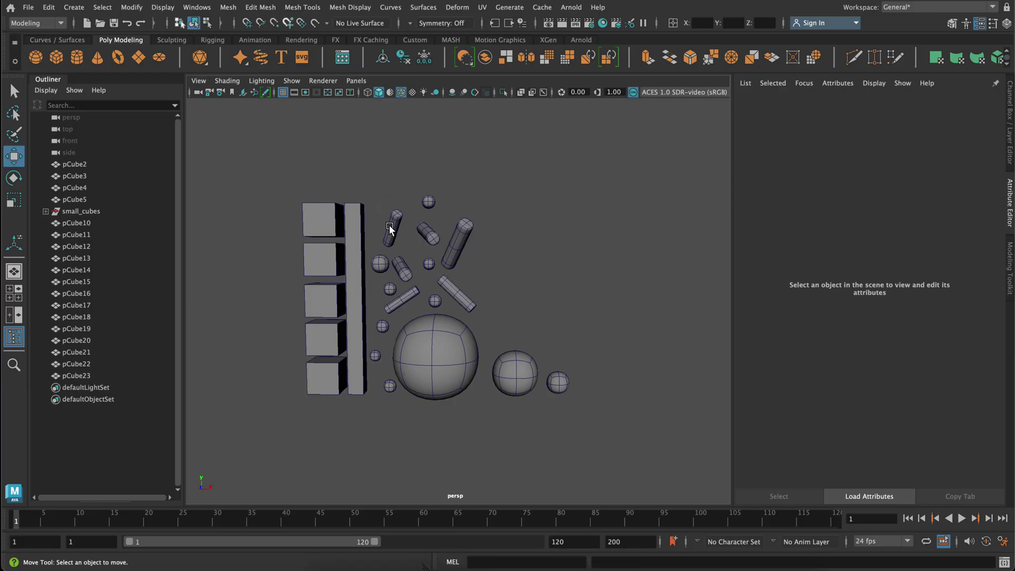
Select the large sphere and four small spheres.
{"action": "left_click", "coordinate": [446, 358]}
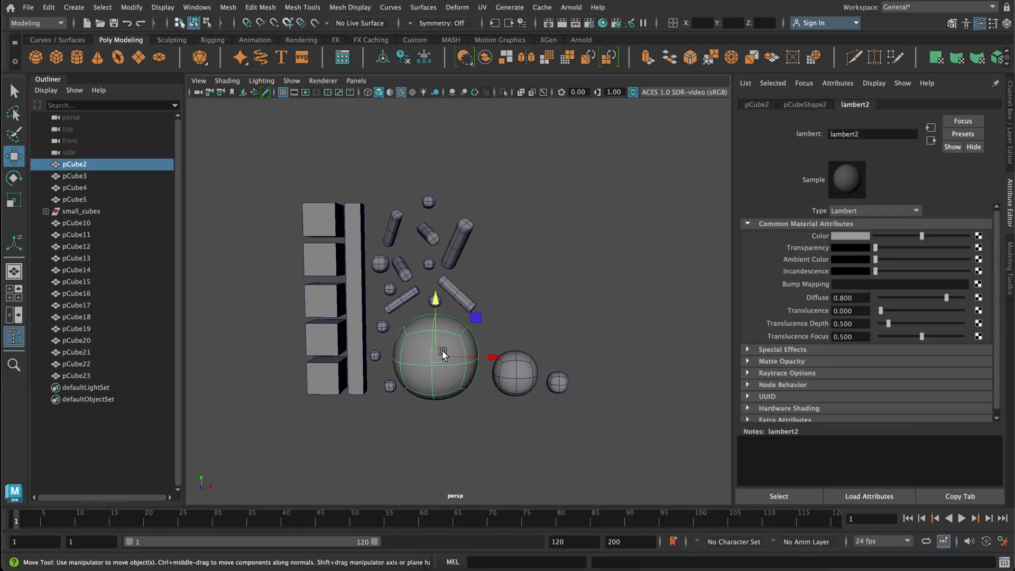
{"action": "left_click", "coordinate": [381, 264], "text": "shift"}
{"action": "left_click", "coordinate": [428, 202], "text": "shift"}
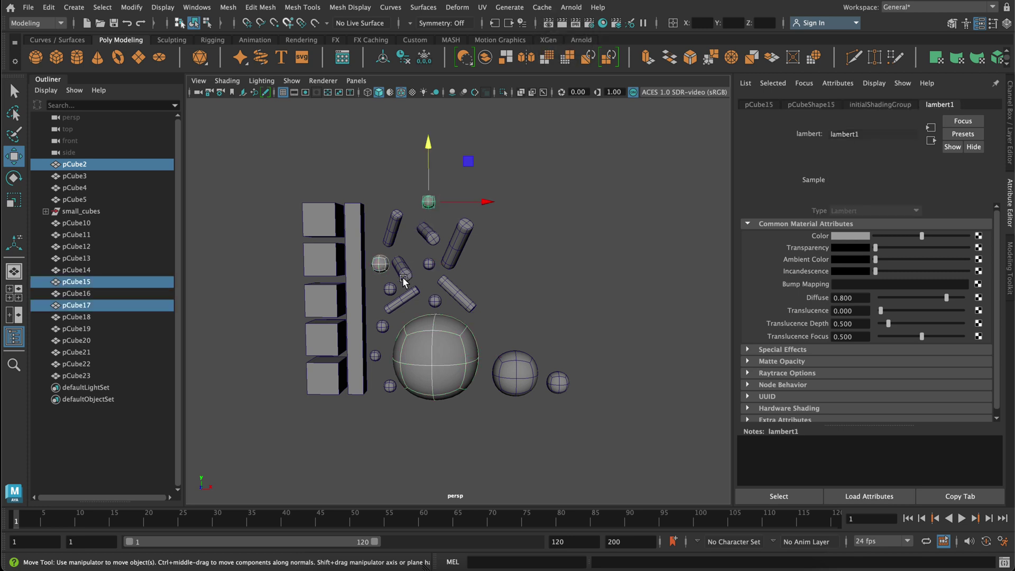
{"action": "left_click", "coordinate": [429, 263], "text": "shift"}
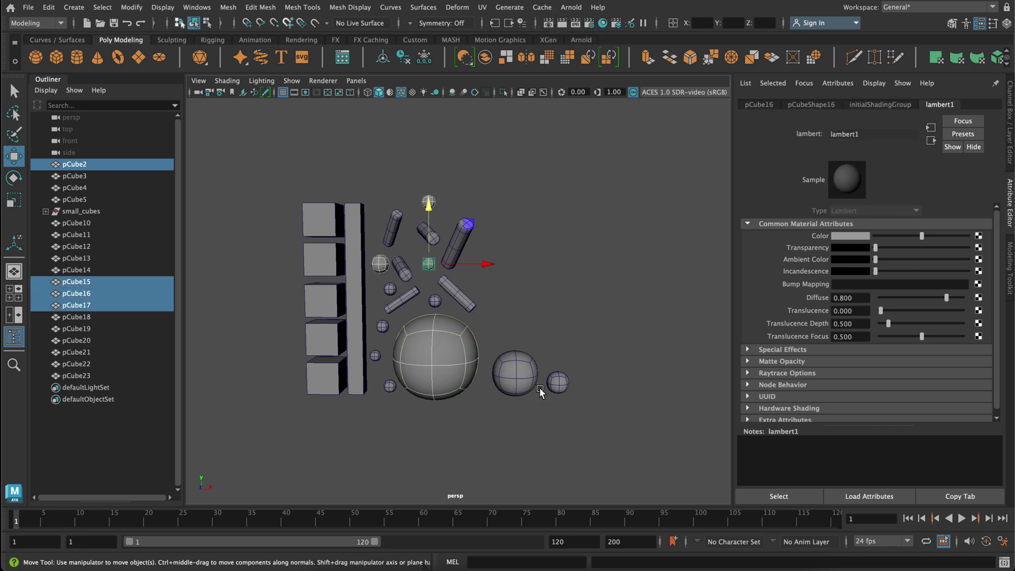
{"action": "left_click", "coordinate": [373, 357], "text": "shift"}
Assign the selection a new Lambert material renamed CherryRed_Text.
{"action": "right_click_drag", "start_coordinate": [544, 123], "coordinate": [568, 434]}
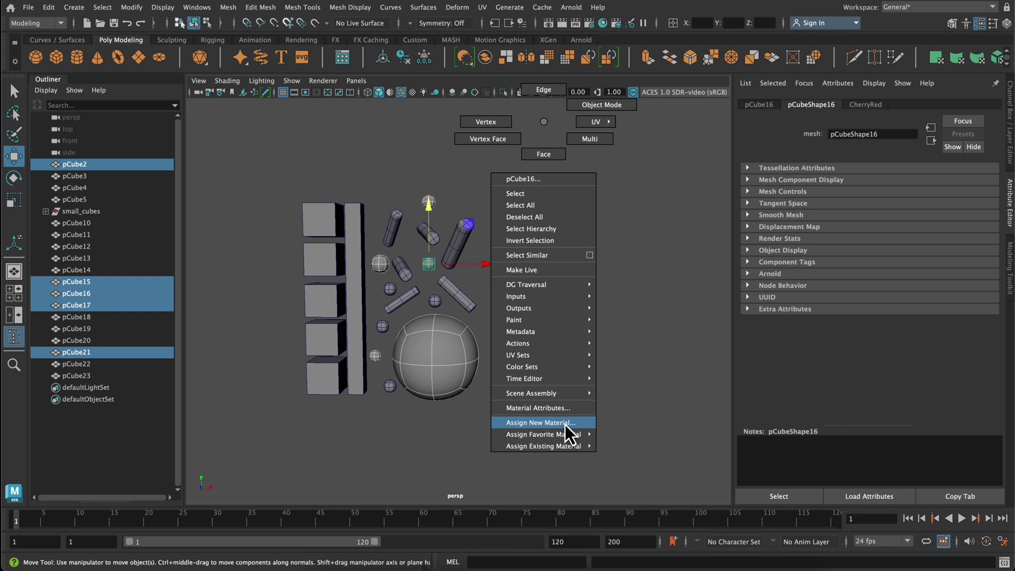
{"action": "right_click_drag", "start_coordinate": [566, 427], "coordinate": [566, 427]}
{"action": "left_click", "coordinate": [479, 214]}
{"action": "double_click", "coordinate": [893, 134]}
{"action": "type", "text": "CherryRed"}
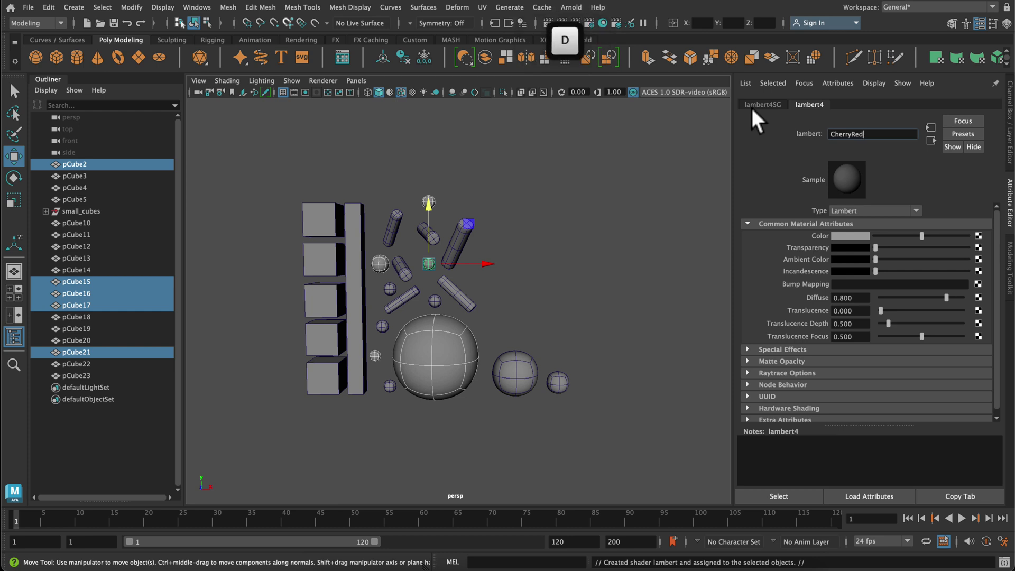
{"action": "type", "text": "_Text"}
{"action": "key", "text": "Return"}
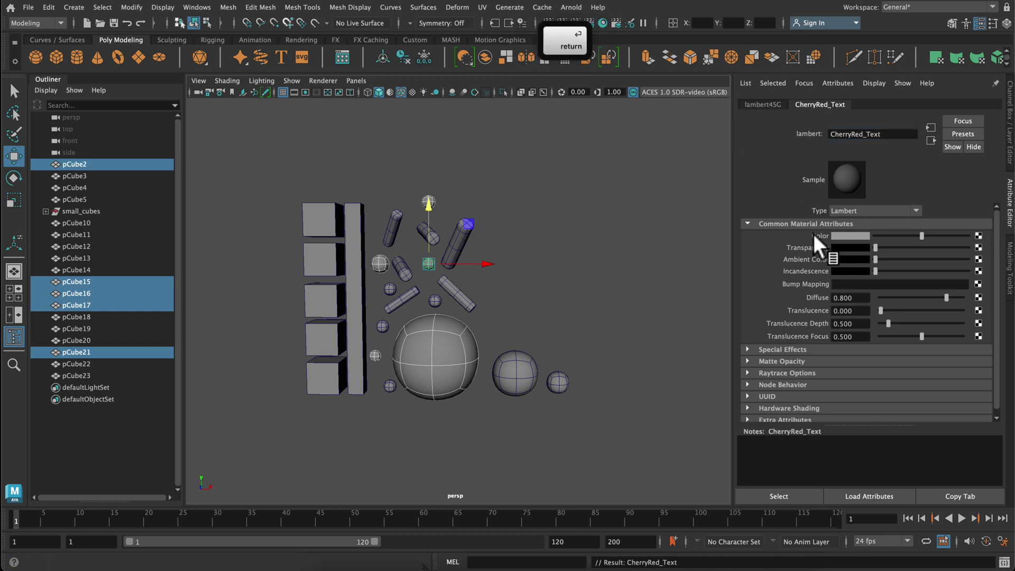
Show CherryRed_Text's settings in the Attribute Editor, keeping type Lambert, and open its colour chooser.
{"action": "left_click", "coordinate": [1011, 218]}
{"action": "left_click", "coordinate": [1010, 161]}
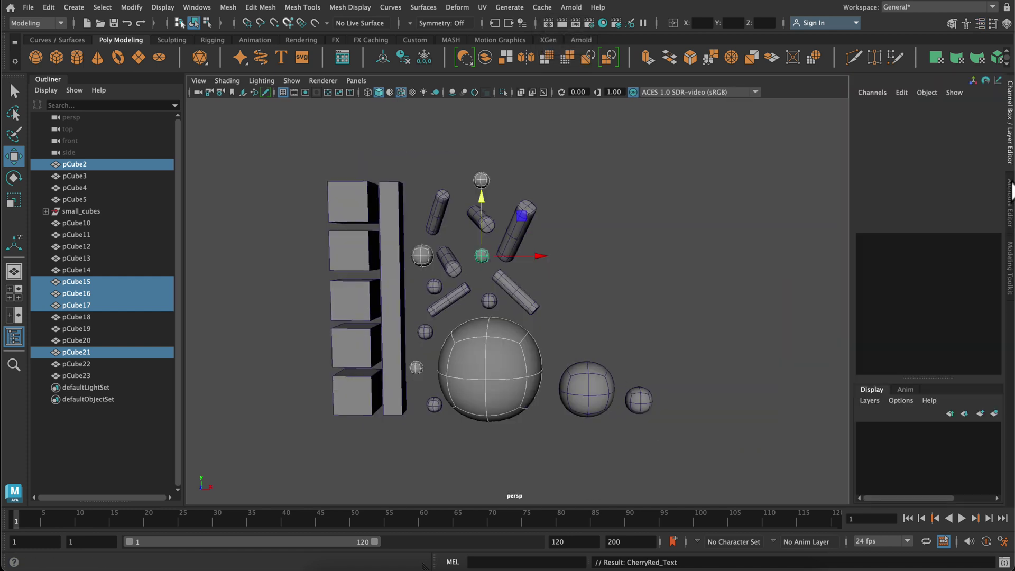
{"action": "left_click", "coordinate": [1010, 197]}
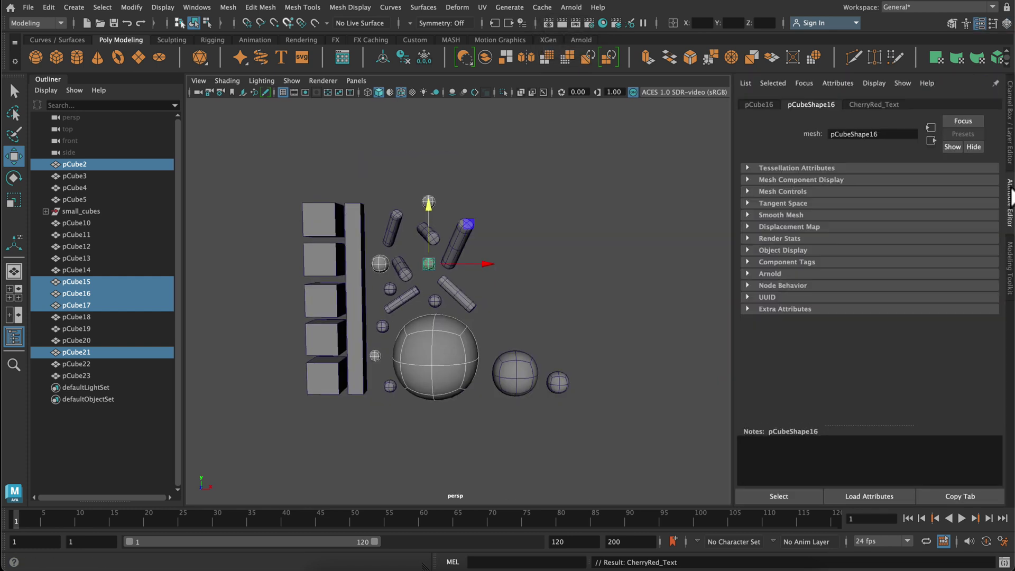
{"action": "left_click", "coordinate": [876, 105]}
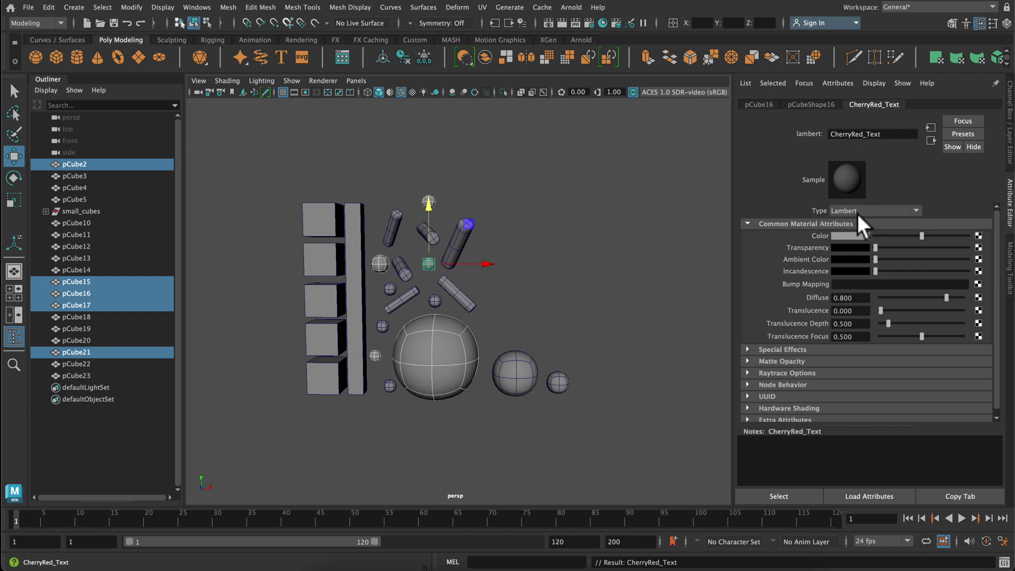
{"action": "left_click", "coordinate": [918, 211]}
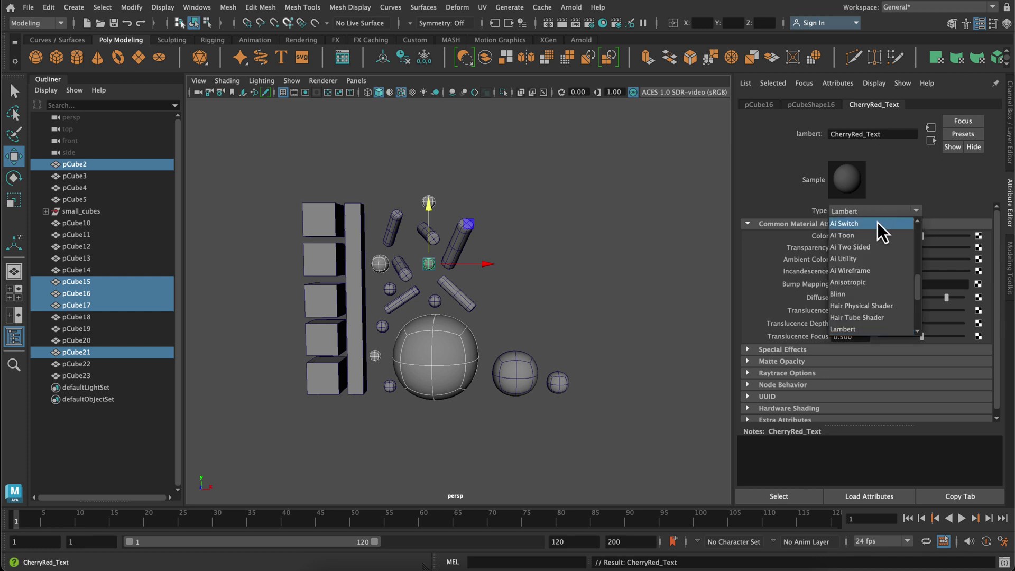
{"action": "left_click", "coordinate": [900, 184]}
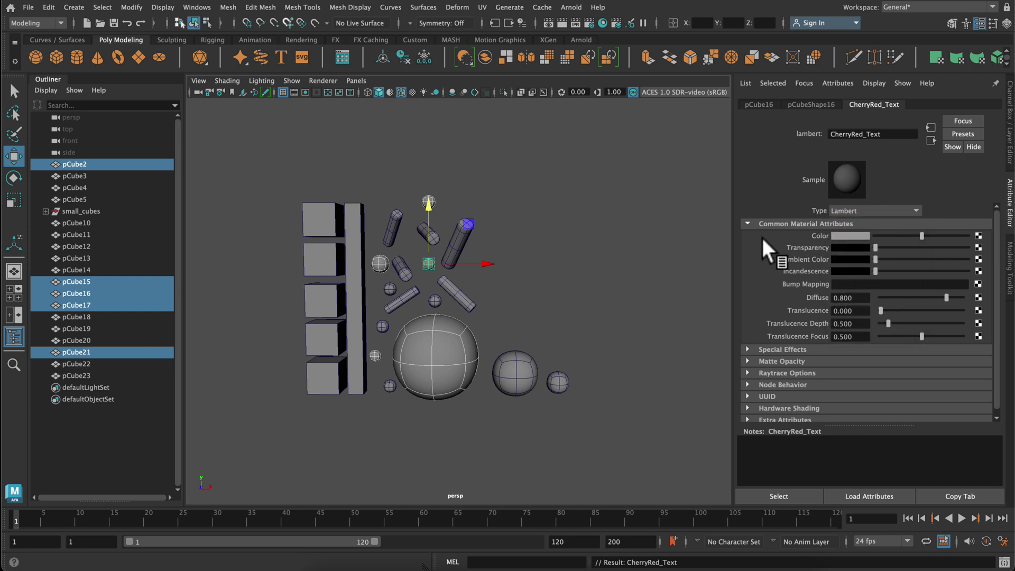
{"action": "left_click", "coordinate": [853, 236]}
Open the CherryRed_Text colour editor and toggle its numeric input between HSV and RGB.
{"action": "left_click", "coordinate": [848, 236]}
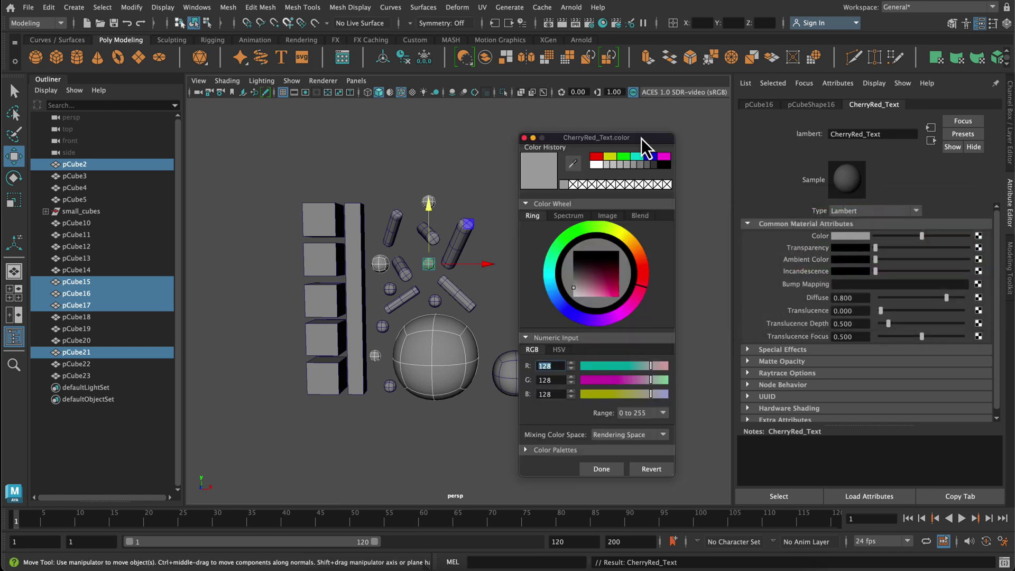
{"action": "left_click_drag", "start_coordinate": [642, 139], "coordinate": [665, 121]}
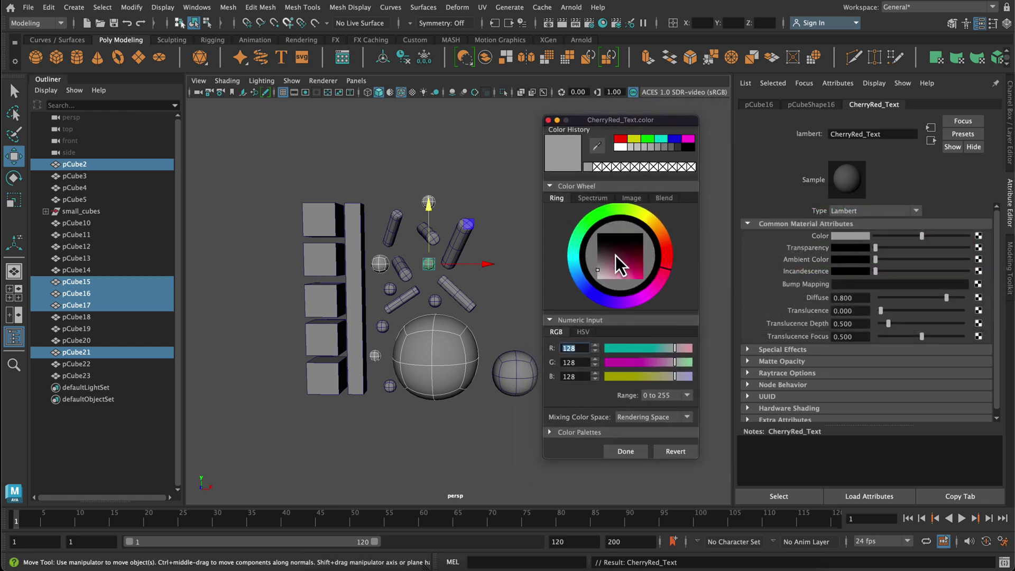
{"action": "left_click", "coordinate": [583, 332]}
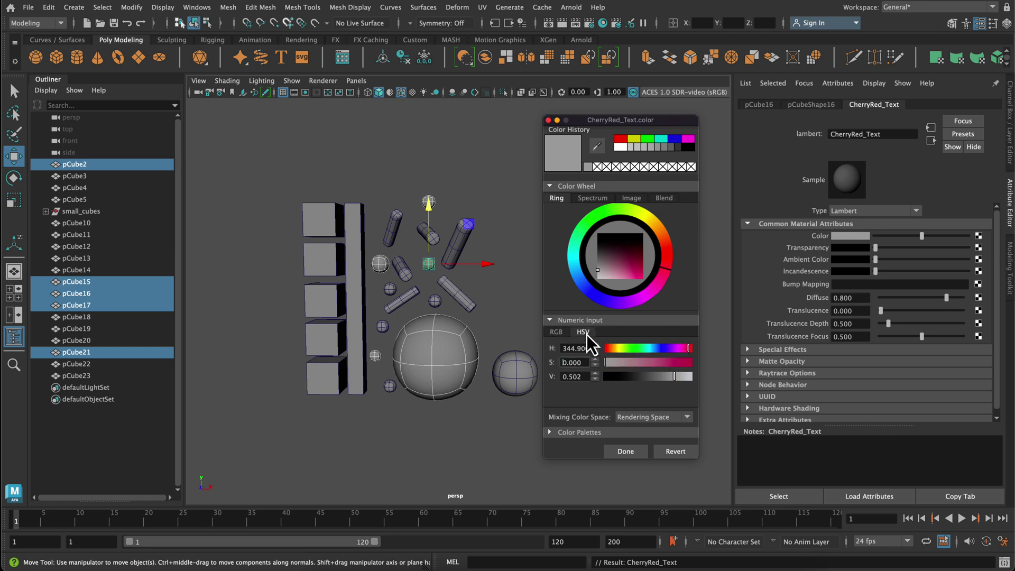
{"action": "left_click", "coordinate": [553, 333]}
Set the RGB range to 0 to 255, switch back to HSV, then bring up Chrome's colour picker.
{"action": "left_click", "coordinate": [674, 395]}
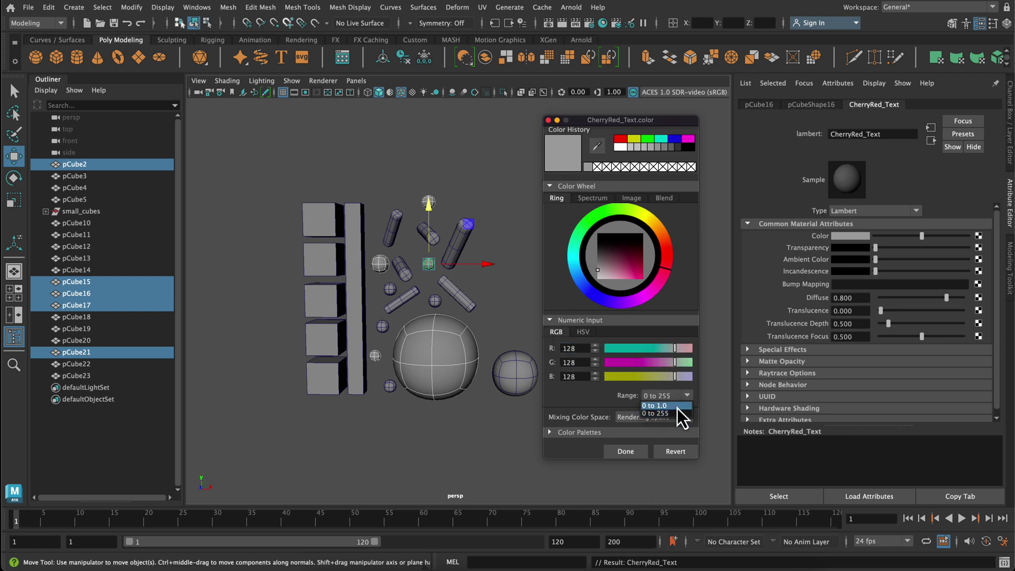
{"action": "left_click", "coordinate": [677, 407]}
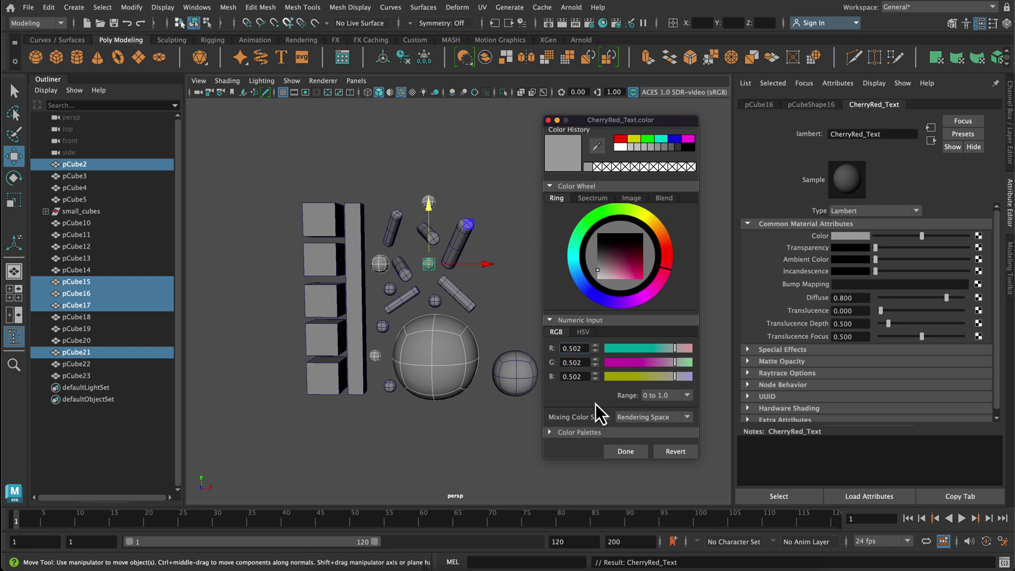
{"action": "left_click", "coordinate": [686, 397]}
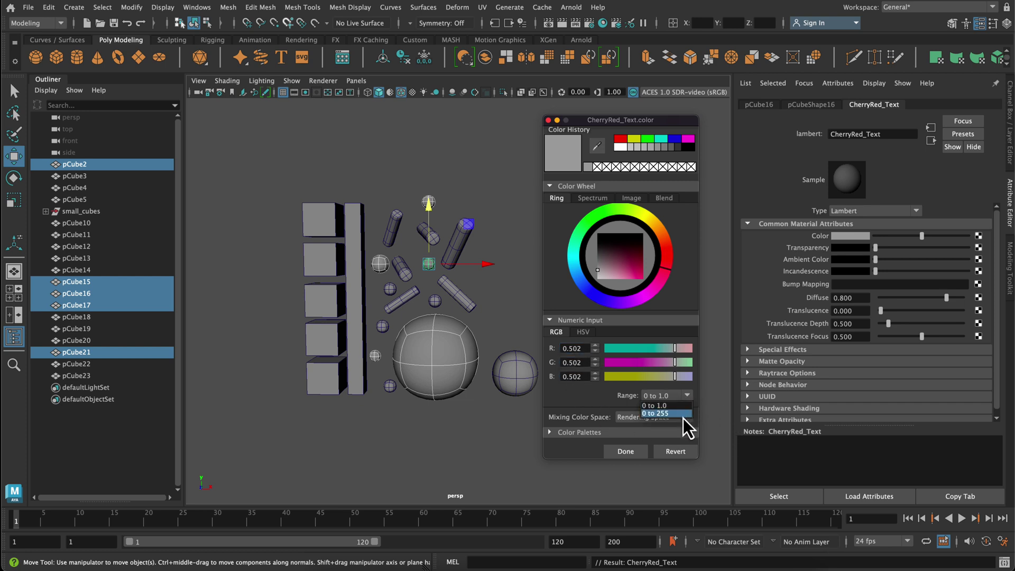
{"action": "left_click", "coordinate": [683, 418]}
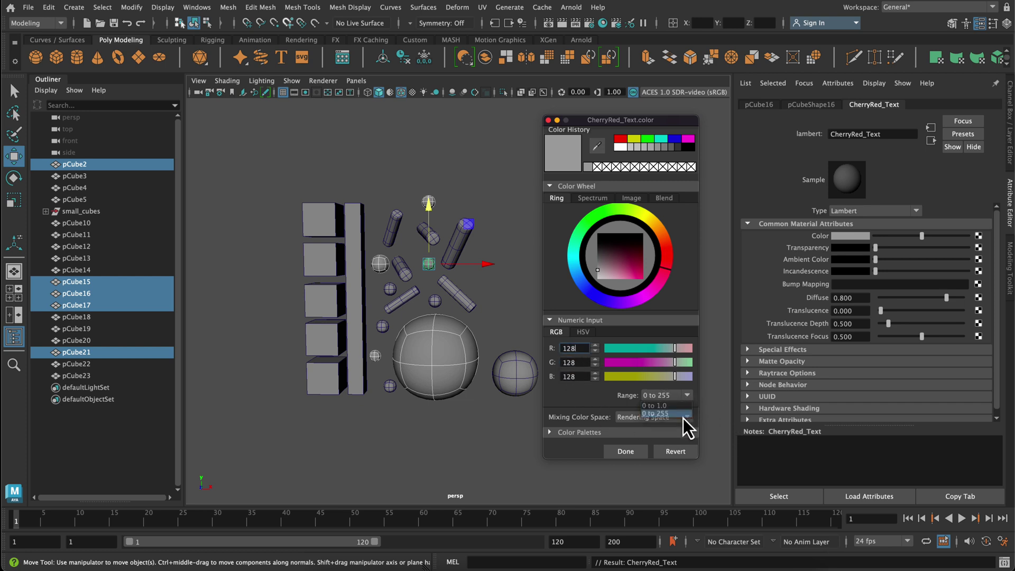
{"action": "left_click", "coordinate": [584, 332]}
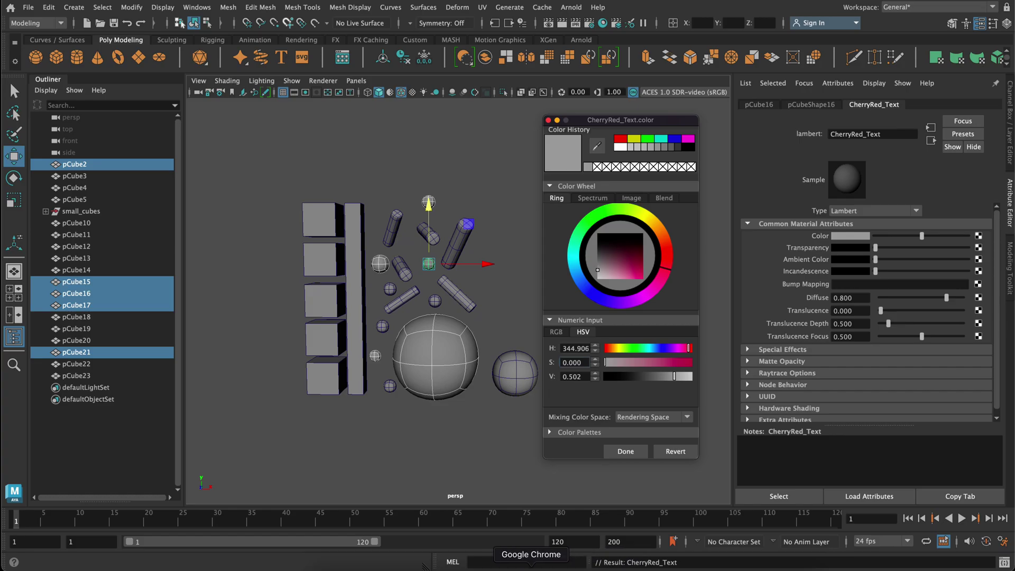
{"action": "left_click", "coordinate": [528, 568]}
{"action": "left_click", "coordinate": [275, 391]}
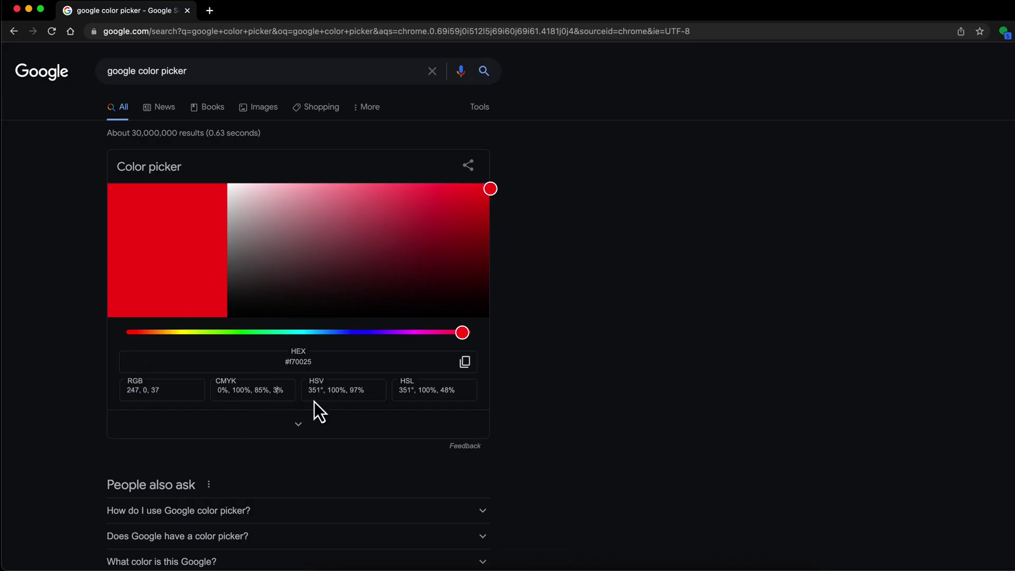
{"action": "left_click_drag", "start_coordinate": [310, 391], "coordinate": [349, 393]}
{"action": "left_click", "coordinate": [379, 393]}
Enter hue 351, saturation 1 and value .97 for CherryRed_Text.
{"action": "key", "text": "super+Tab"}
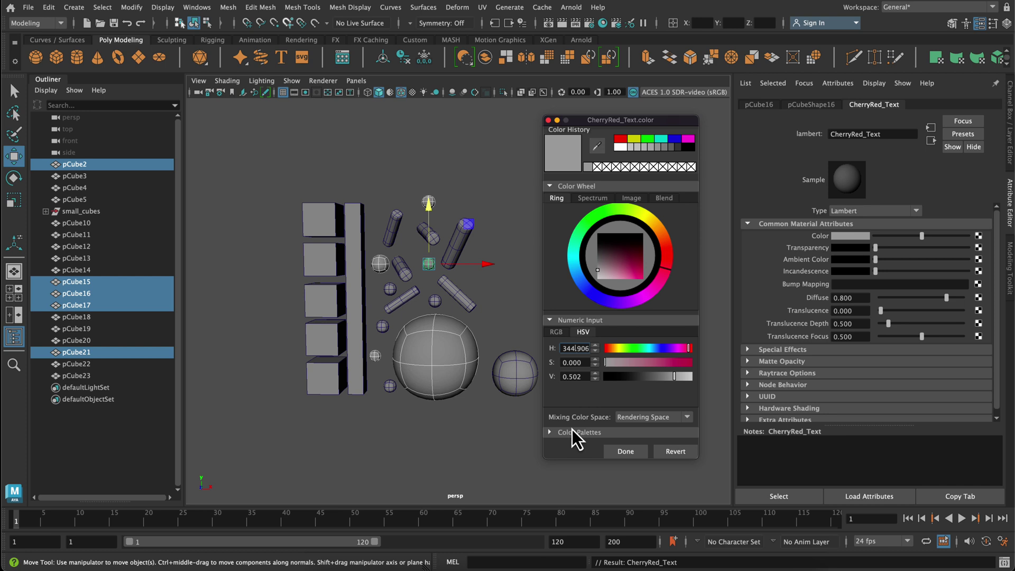
{"action": "key", "text": "BackSpace"}
{"action": "key", "text": "BackSpace"}
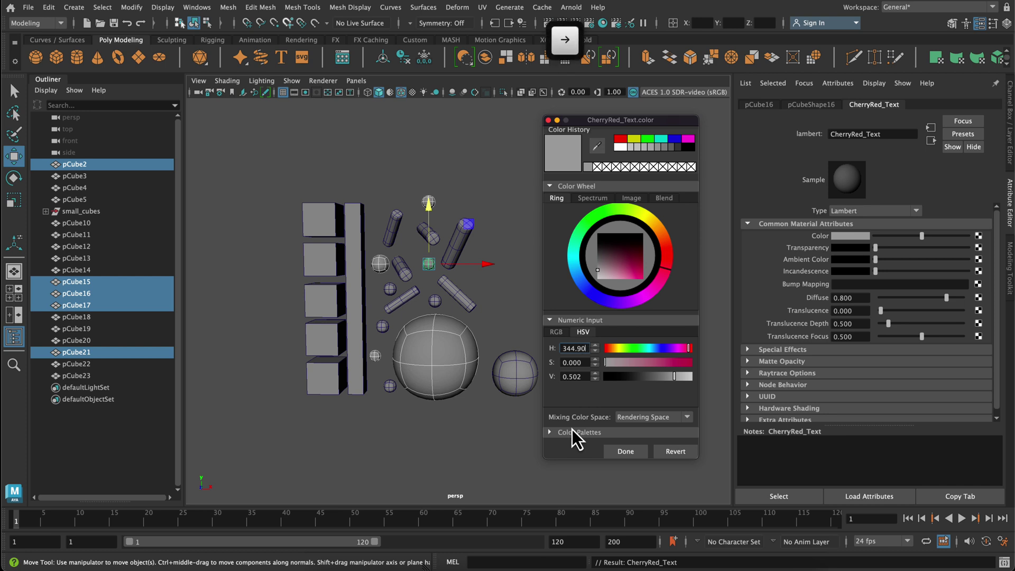
{"action": "key", "text": "BackSpace"}
{"action": "key", "text": "BackSpace"}
{"action": "key", "text": "BackSpace"}
{"action": "key", "text": "BackSpace"}
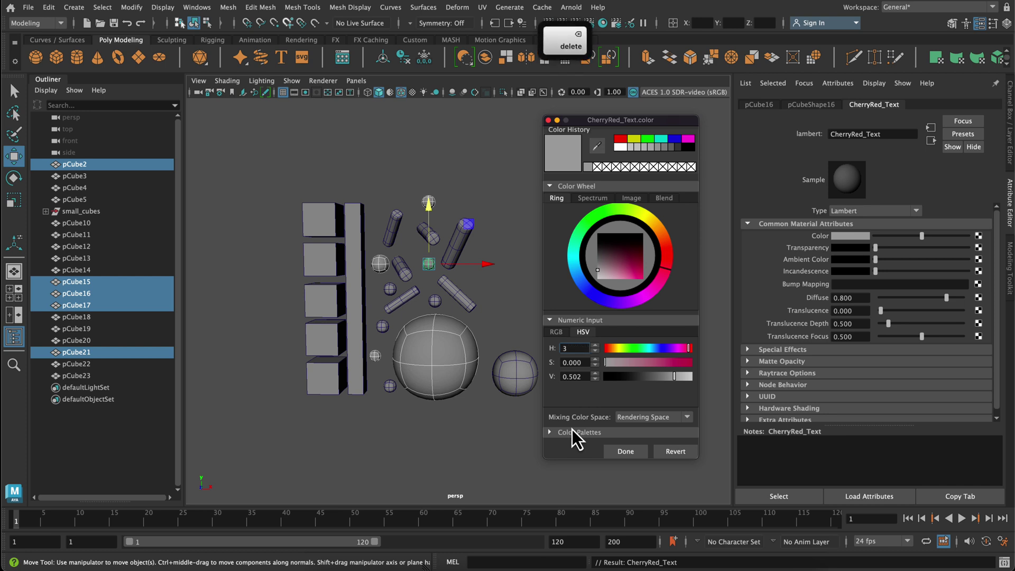
{"action": "type", "text": "51"}
{"action": "key", "text": "Tab"}
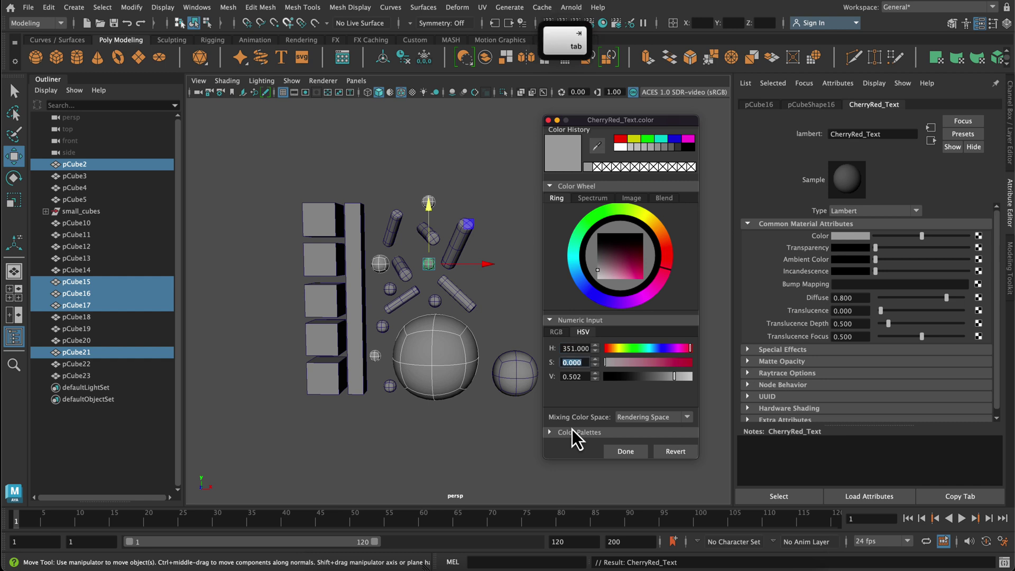
{"action": "type", "text": "1"}
{"action": "key", "text": "Tab"}
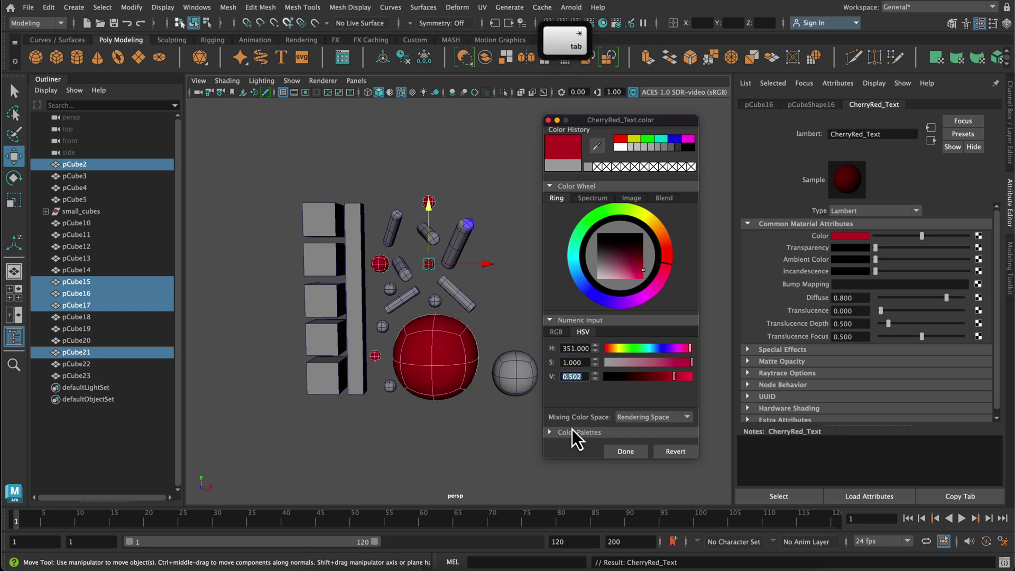
{"action": "type", "text": ".97"}
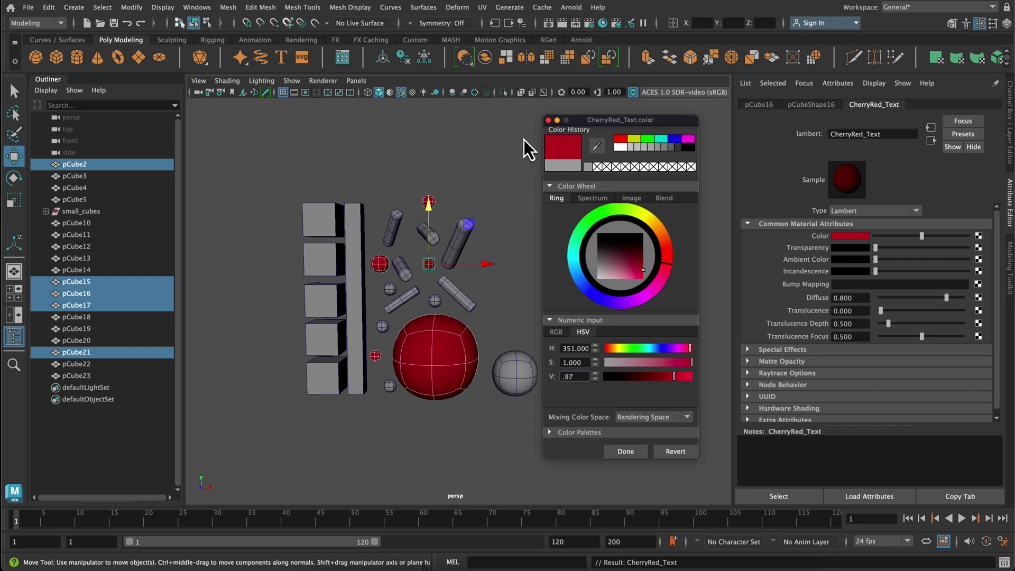
Apply the colour, deselect everything, and select the lower-left cube pCube9.
{"action": "left_click", "coordinate": [617, 452]}
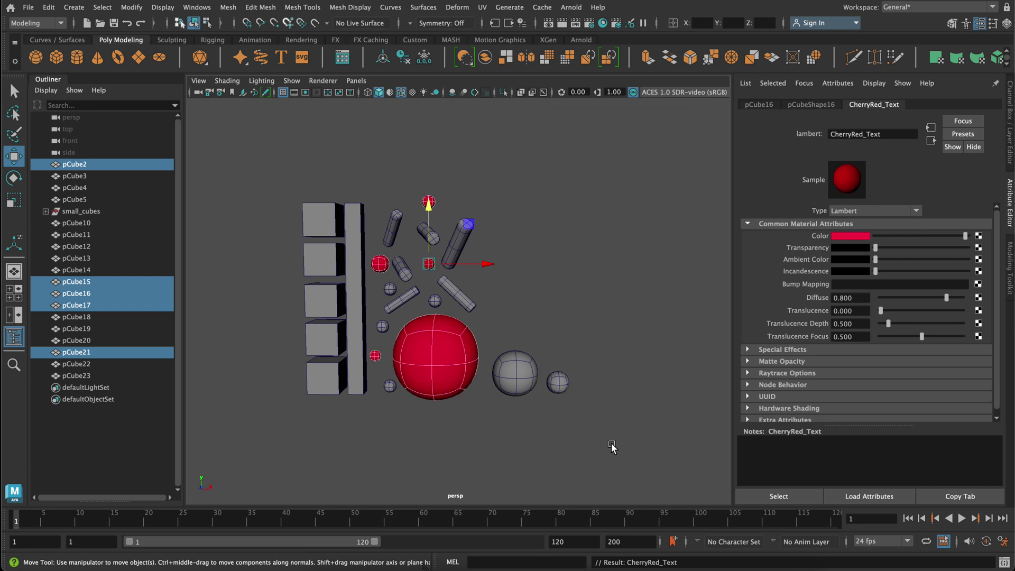
{"action": "left_click", "coordinate": [532, 253]}
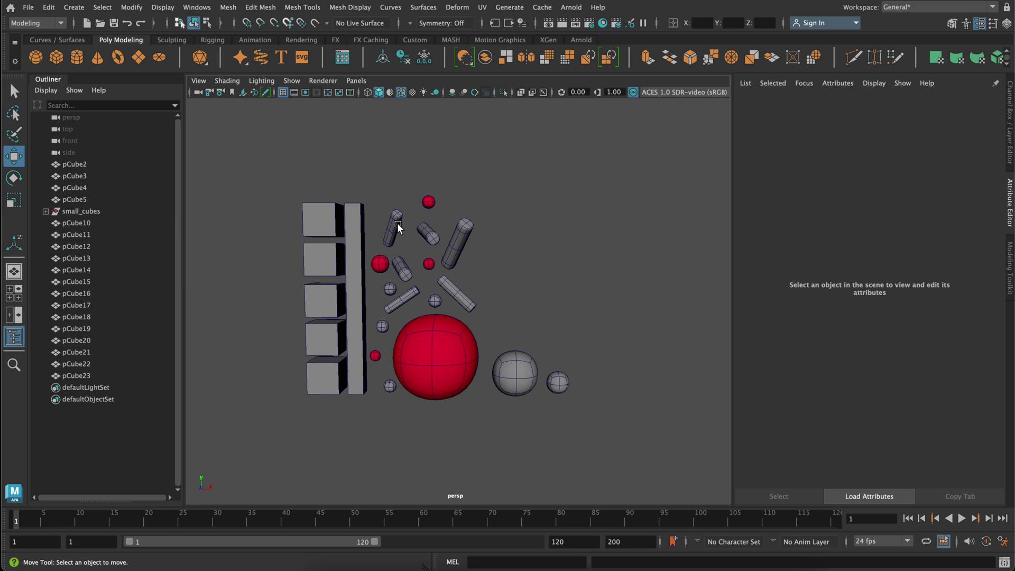
{"action": "left_click", "coordinate": [309, 237]}
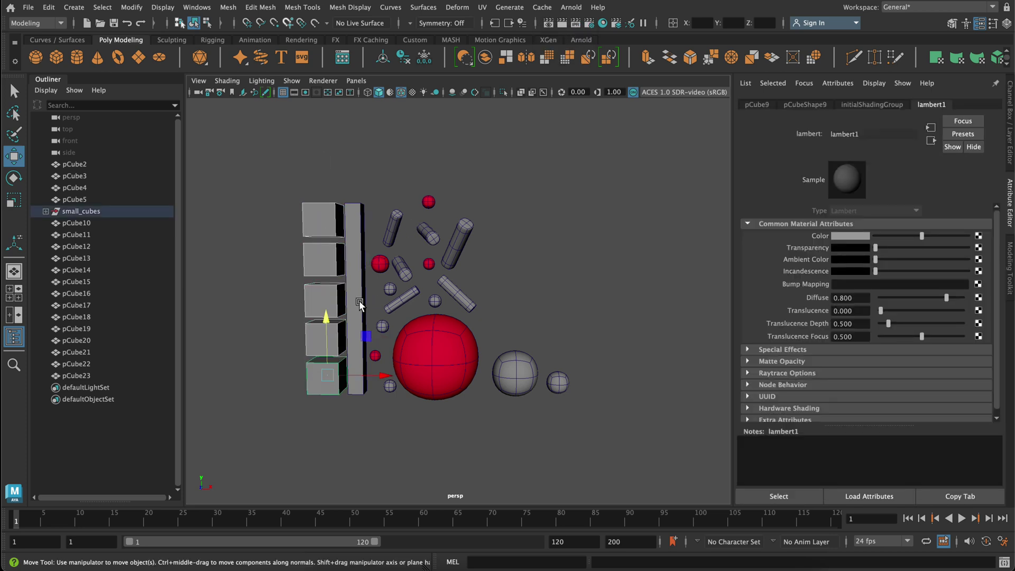
Glance at Chrome's colour picker and the palette image, then return to Maya.
{"action": "key", "text": "super+Tab"}
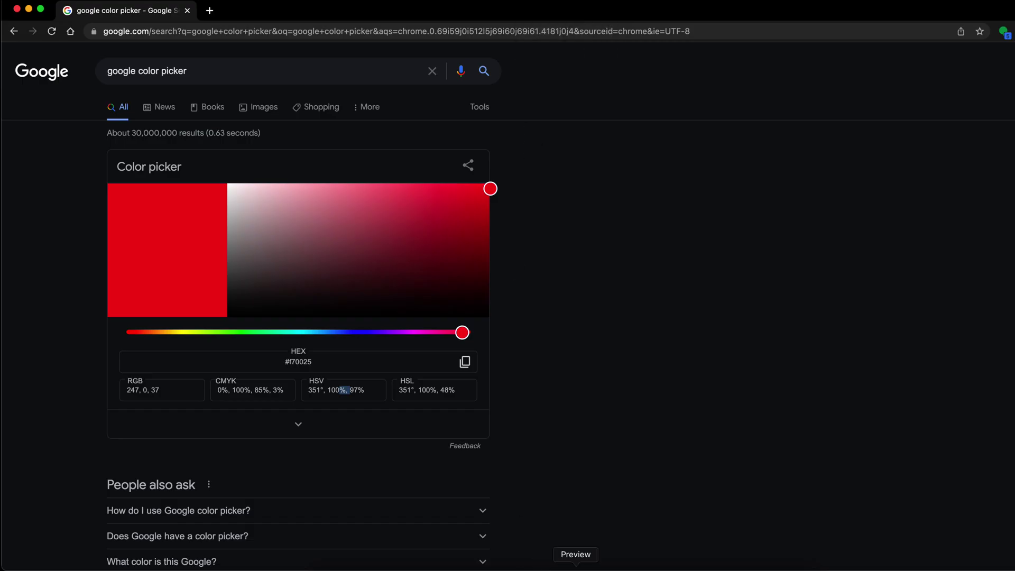
{"action": "left_click", "coordinate": [586, 563]}
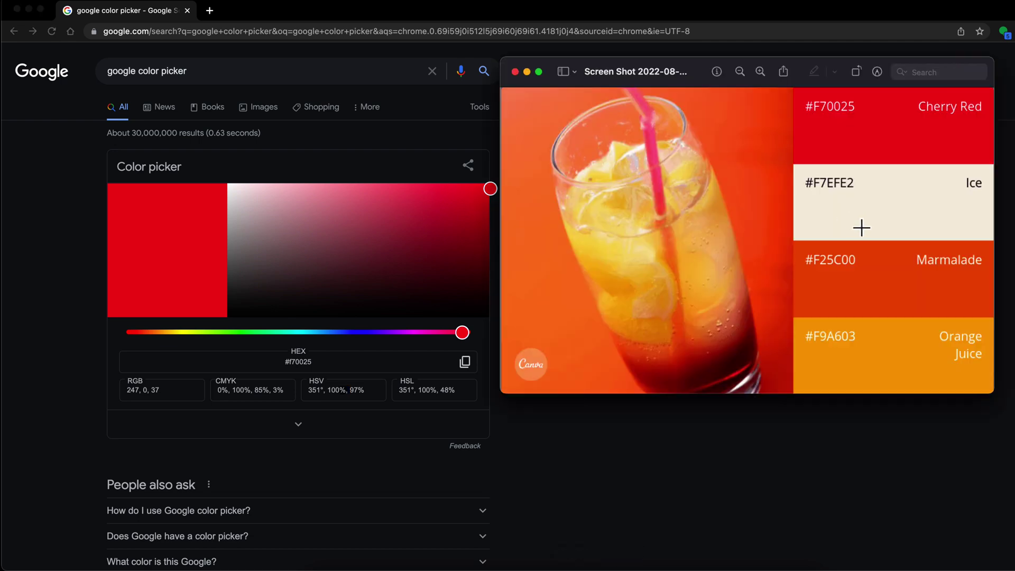
{"action": "key", "text": "super+Tab"}
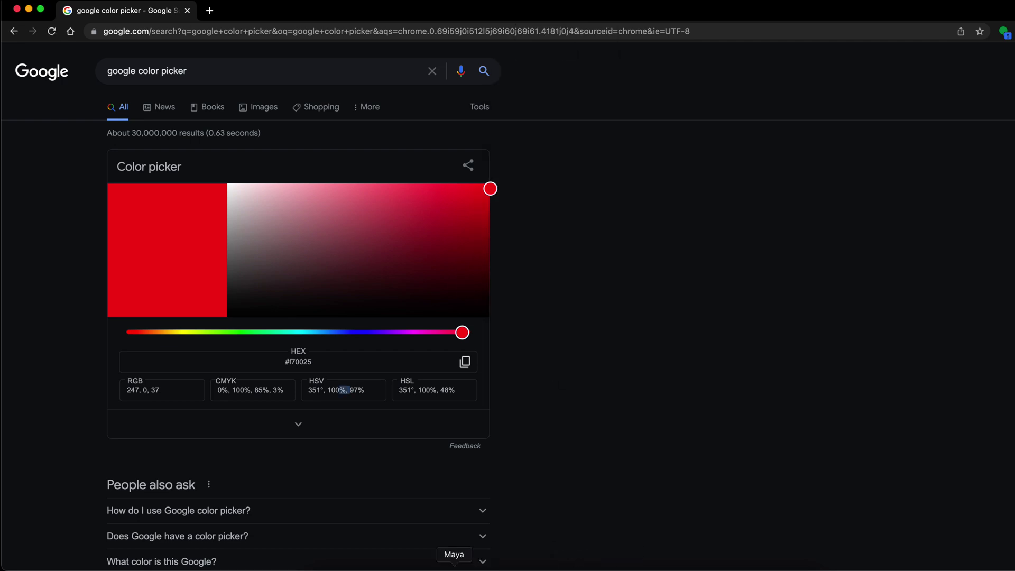
{"action": "left_click", "coordinate": [453, 562]}
Give cube pCube9 a new white Lambert material named white.
{"action": "right_click", "coordinate": [501, 143]}
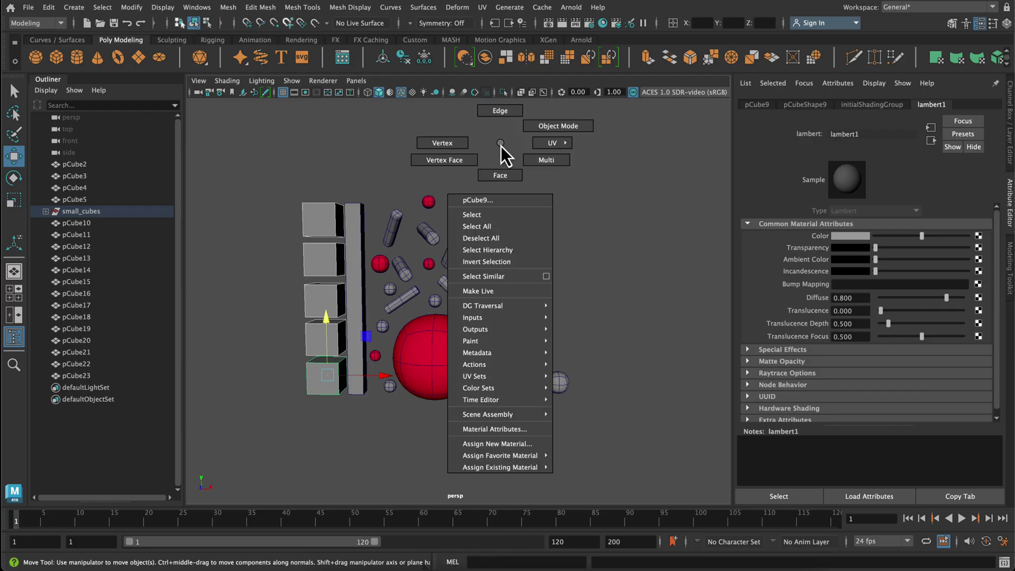
{"action": "left_click", "coordinate": [497, 444]}
{"action": "left_click", "coordinate": [476, 214]}
{"action": "double_click", "coordinate": [857, 134]}
{"action": "type", "text": "white"}
{"action": "left_click", "coordinate": [855, 239]}
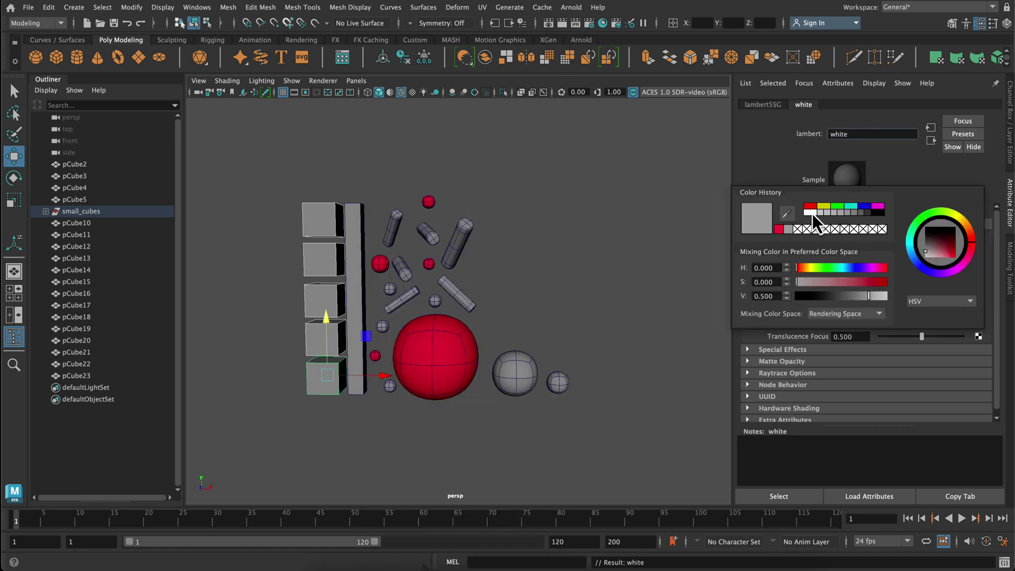
{"action": "left_click", "coordinate": [812, 213]}
{"action": "left_click", "coordinate": [625, 353]}
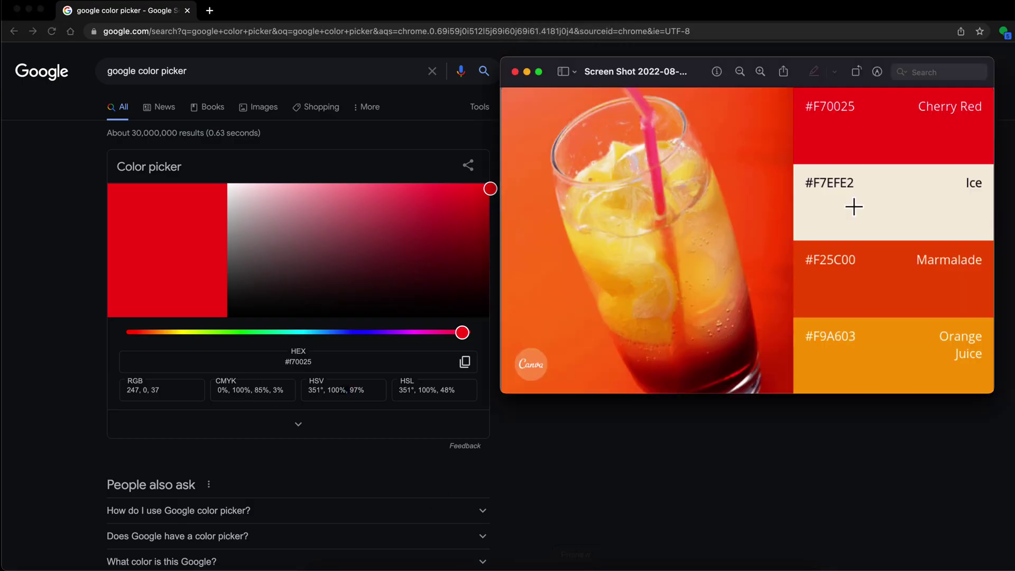
Convert the orange hex f25c00 in Google's colour picker, then return to Maya.
{"action": "double_click", "coordinate": [296, 362]}
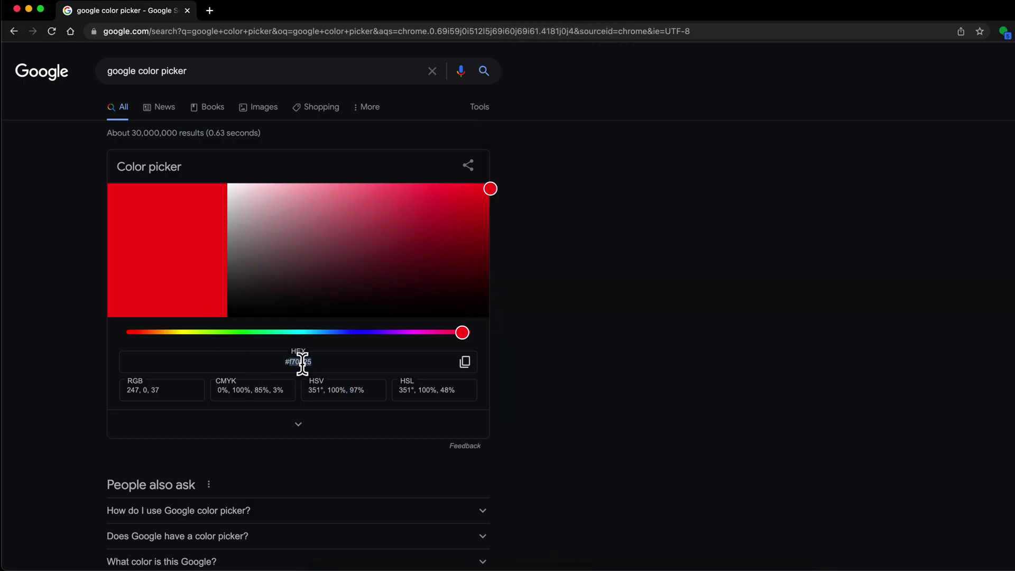
{"action": "type", "text": "f25c00"}
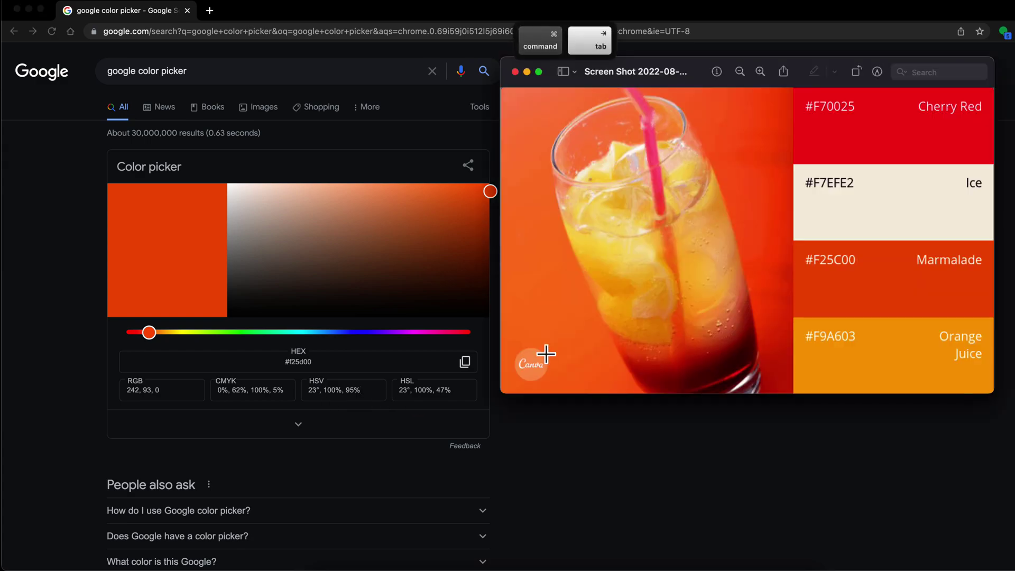
{"action": "left_click", "coordinate": [454, 564]}
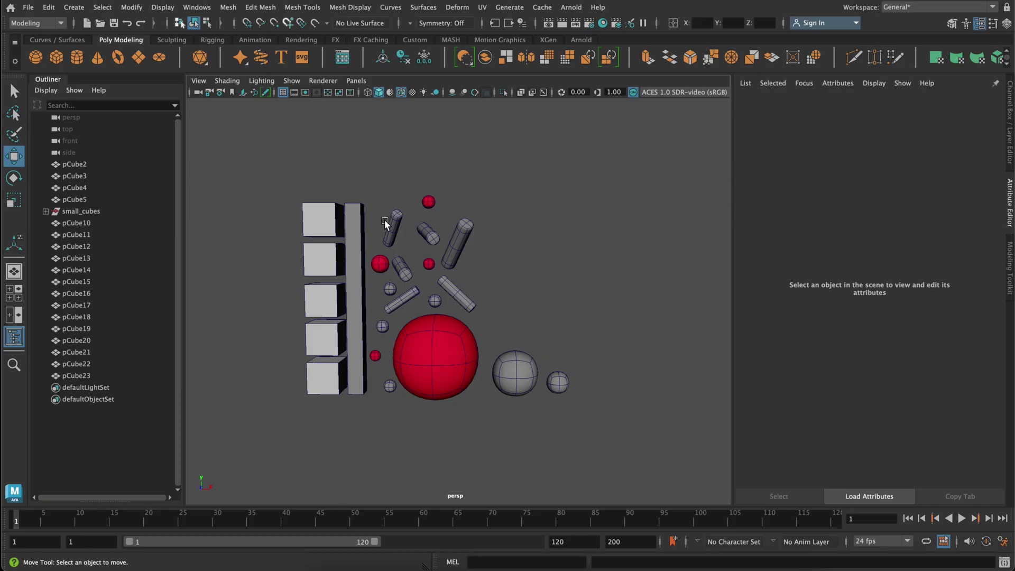
Select the tall bar pCube5, cylinders pCube13, pCube3, pCube4, pCube12 and sphere pCube23.
{"action": "left_click", "coordinate": [353, 232]}
{"action": "left_click", "coordinate": [431, 234], "text": "shift"}
{"action": "left_click", "coordinate": [400, 306], "text": "shift"}
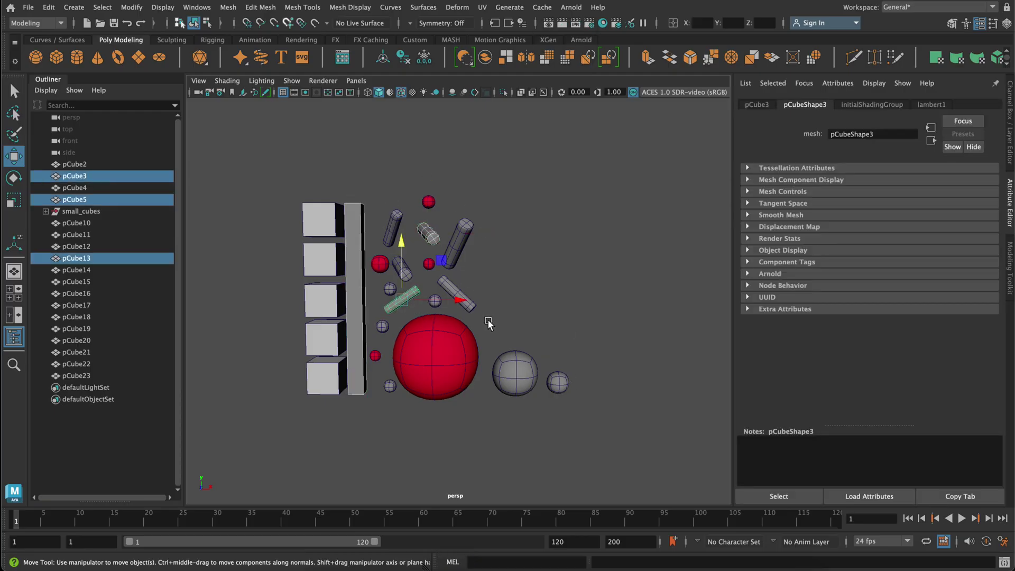
{"action": "left_click", "coordinate": [557, 383], "text": "shift"}
{"action": "left_click", "coordinate": [456, 295], "text": "shift"}
{"action": "left_click", "coordinate": [402, 268], "text": "shift"}
Assign the selection a new Lambert material named orange.
{"action": "right_click_drag", "start_coordinate": [508, 133], "coordinate": [501, 425]}
{"action": "left_click", "coordinate": [470, 215]}
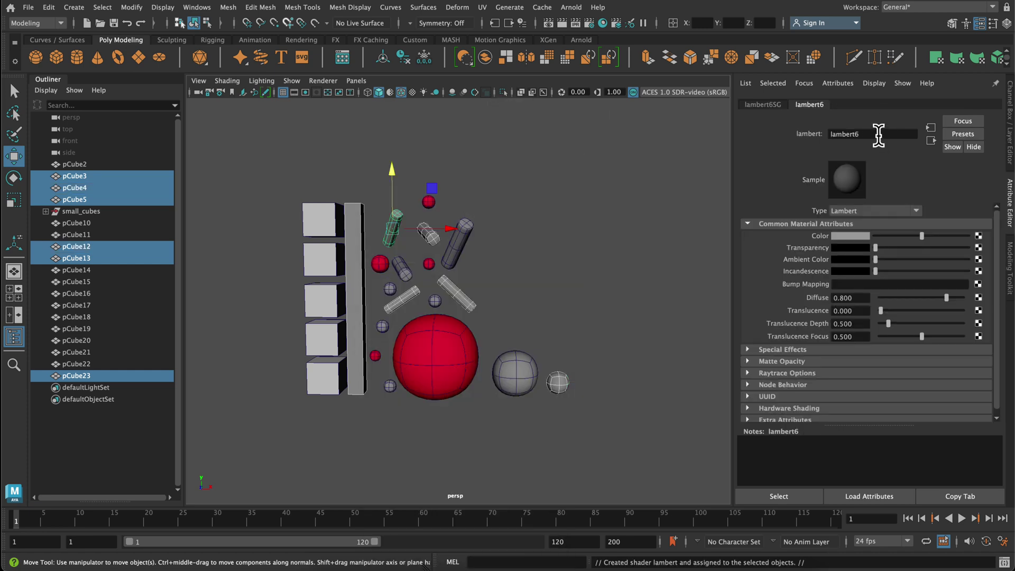
{"action": "double_click", "coordinate": [872, 134]}
{"action": "type", "text": "orange"}
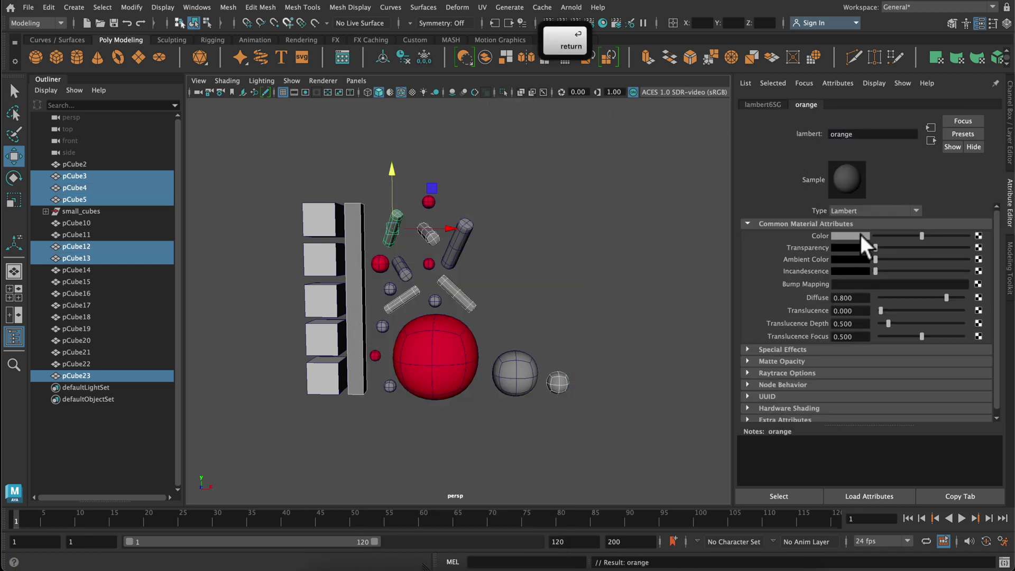
{"action": "left_click", "coordinate": [861, 234]}
Set the orange material's colour to HSV 23, 1, 0.95.
{"action": "double_click", "coordinate": [576, 359]}
{"action": "type", "text": "23"}
{"action": "key", "text": "Tab"}
{"action": "type", "text": "1"}
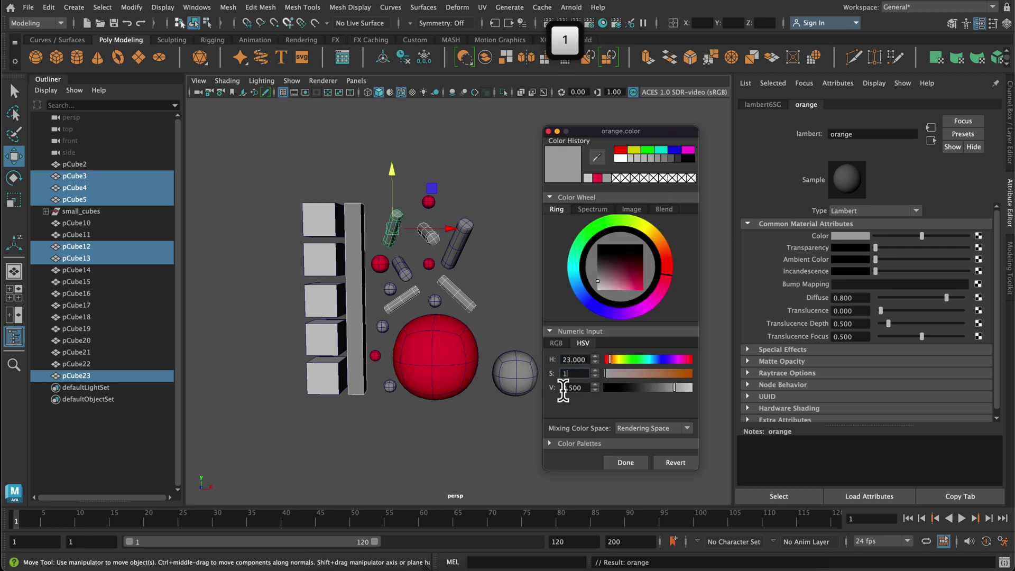
{"action": "key", "text": "Tab"}
{"action": "type", "text": "95"}
{"action": "key", "text": "Tab"}
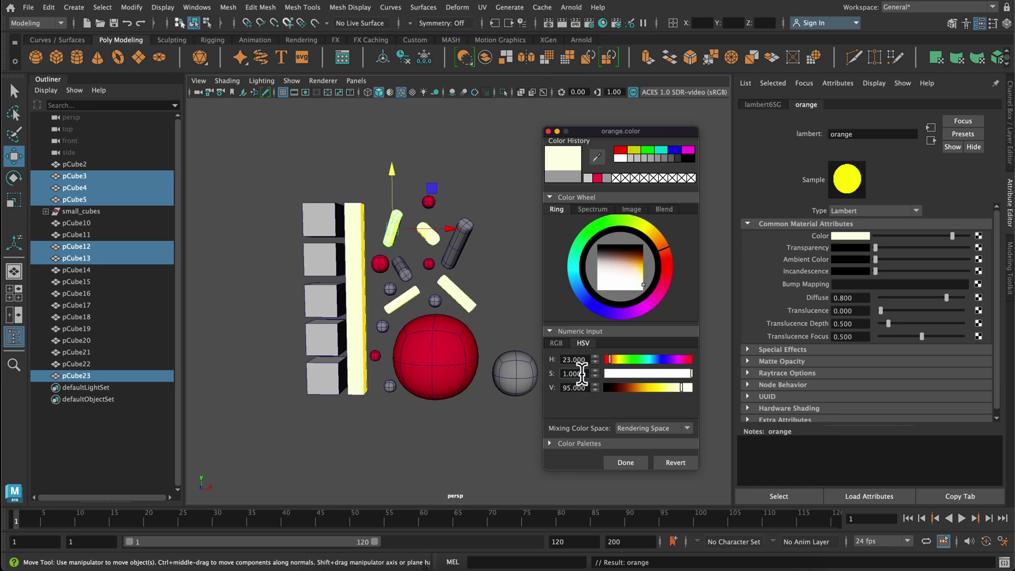
{"action": "type", "text": ".95"}
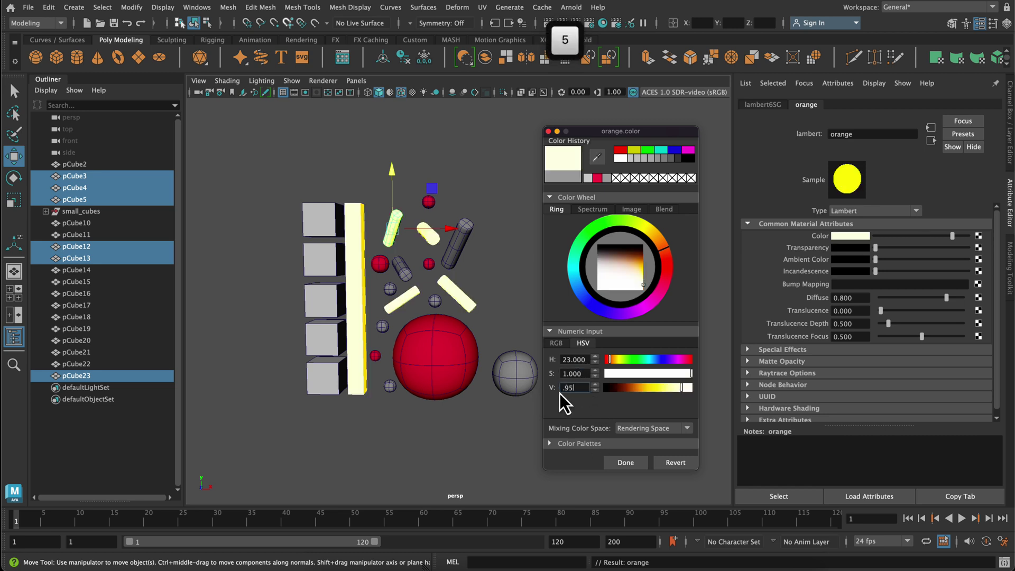
{"action": "key", "text": "Return"}
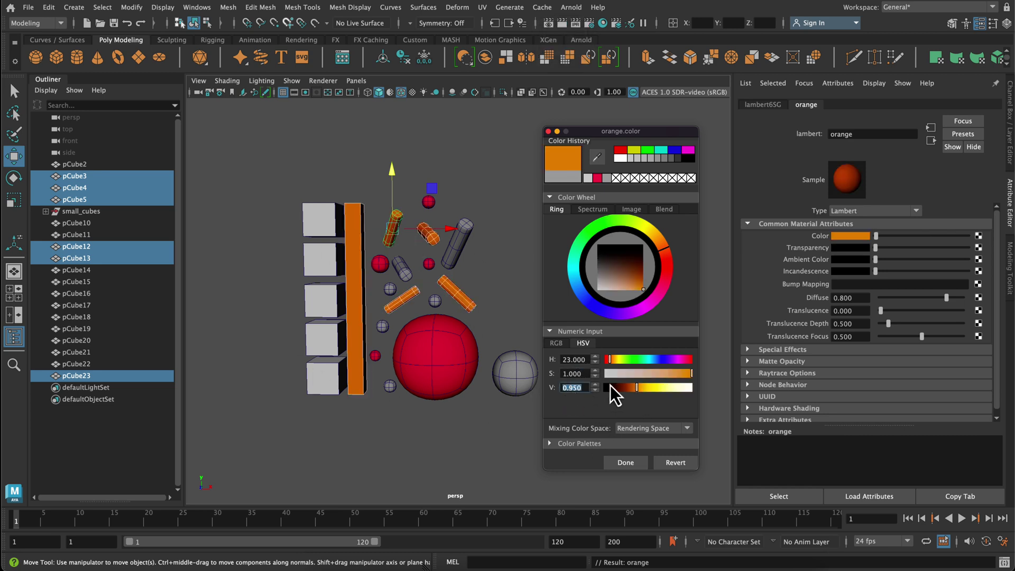
Check the orange against Chrome, close the colour editor, deselect, and reopen the palette screenshot.
{"action": "key", "text": "super+Tab"}
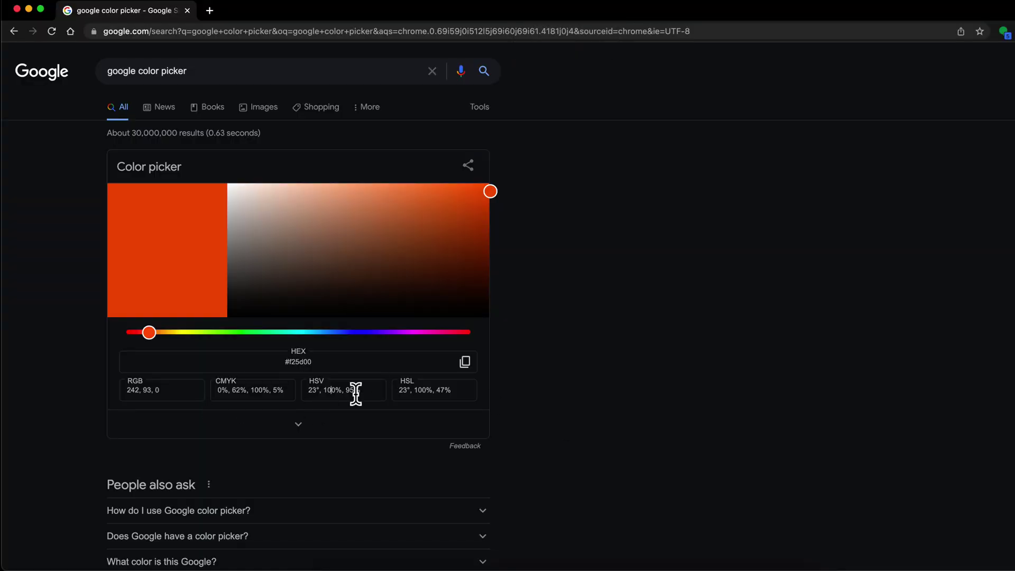
{"action": "key", "text": "super+Tab"}
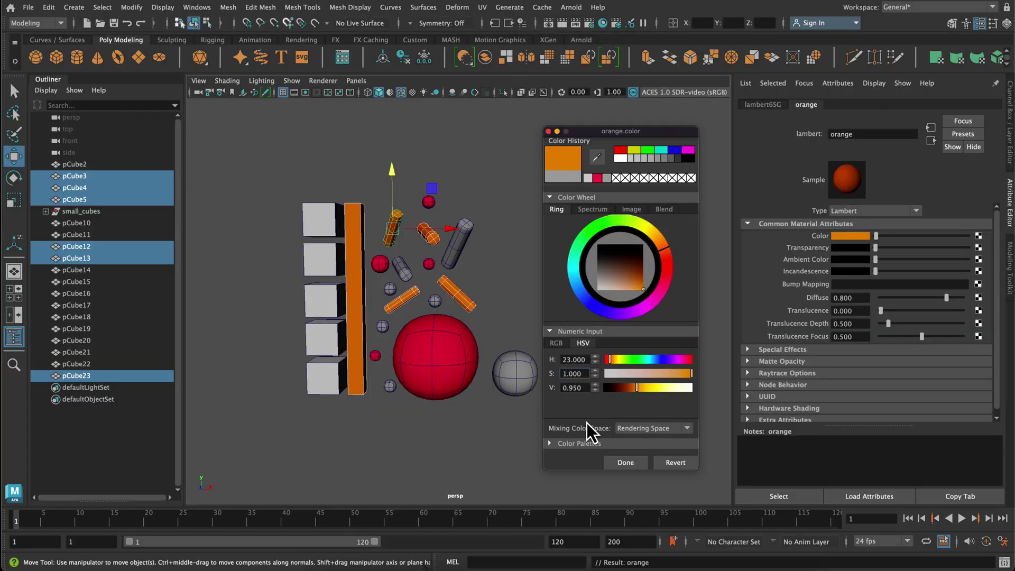
{"action": "left_click", "coordinate": [627, 463]}
{"action": "left_click", "coordinate": [611, 286]}
{"action": "key", "text": "super+Tab"}
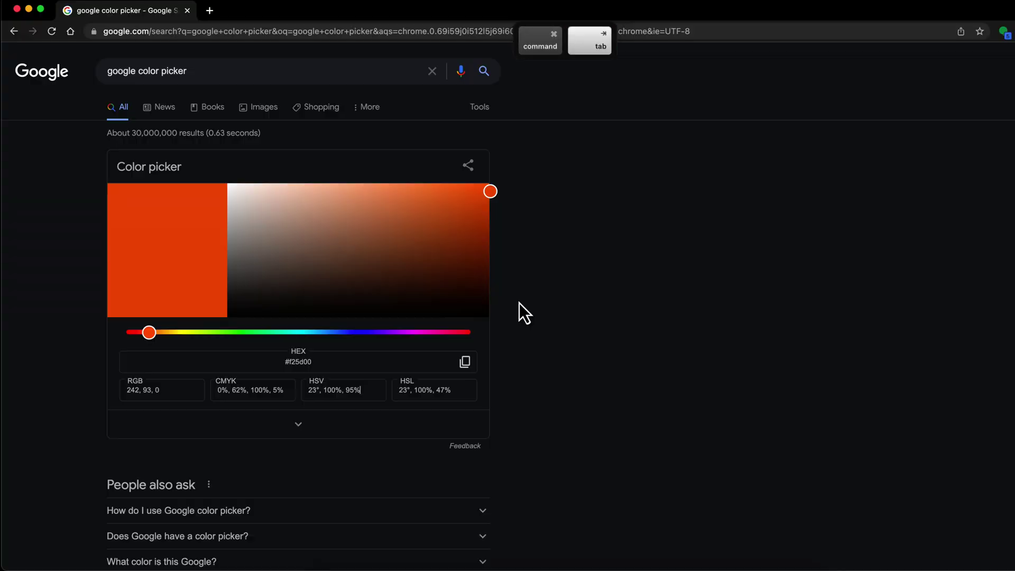
{"action": "left_click", "coordinate": [576, 561]}
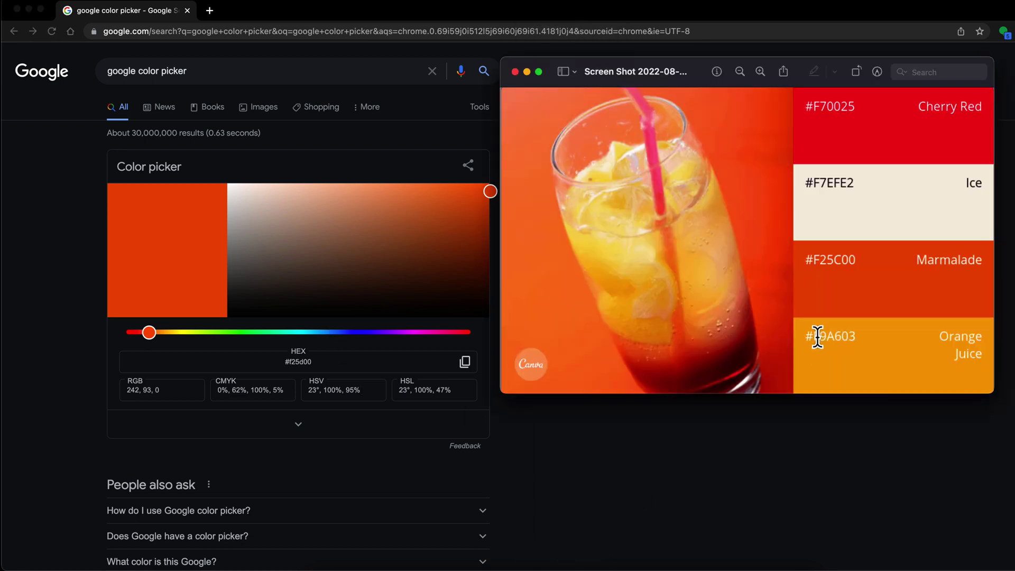
Convert the hex colour f9a703 in the browser colour picker to read its HSV values.
{"action": "left_click", "coordinate": [297, 358]}
{"action": "double_click", "coordinate": [296, 359]}
{"action": "type", "text": "f9a703"}
{"action": "key", "text": "super+Tab"}
{"action": "key", "text": "super+Tab"}
{"action": "left_click", "coordinate": [453, 562]}
Assign a new Lambert material to the upright cylinder pCube10 and rename it Lt_orange.
{"action": "left_click", "coordinate": [459, 231]}
{"action": "right_click", "coordinate": [548, 150]}
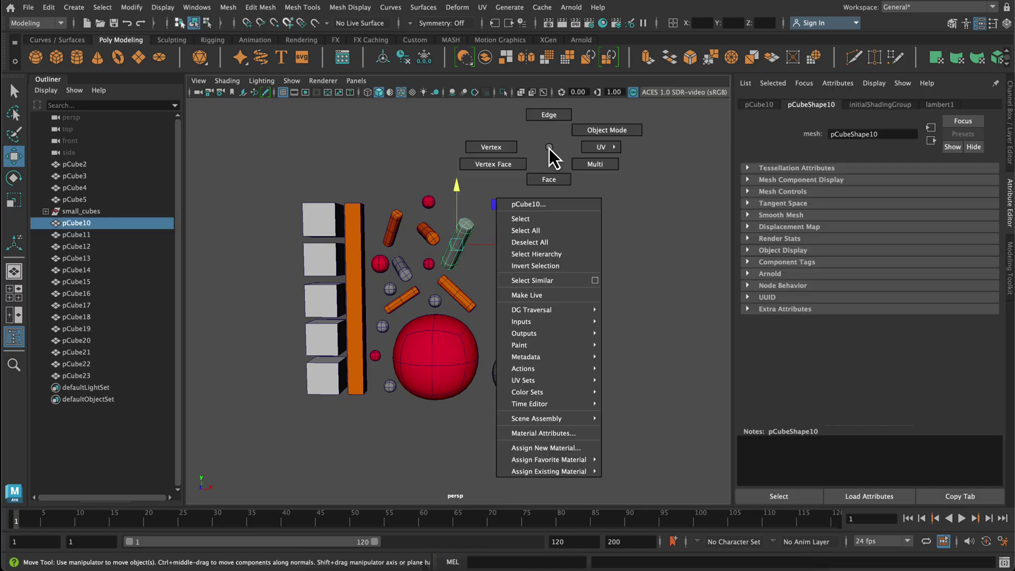
{"action": "left_click", "coordinate": [534, 442]}
{"action": "left_click", "coordinate": [468, 214]}
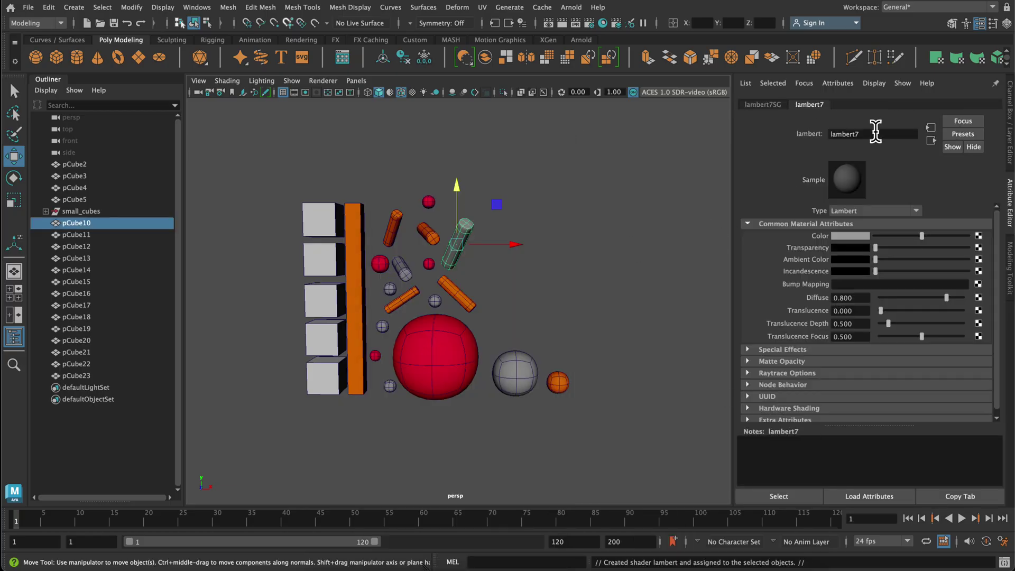
{"action": "double_click", "coordinate": [868, 134]}
{"action": "key", "text": "BackSpace"}
{"action": "type", "text": "Lt_orange"}
{"action": "key", "text": "Return"}
Set Lt_orange's colour to HSV 40, 0.99, 0.98.
{"action": "left_click", "coordinate": [851, 236]}
{"action": "type", "text": "40"}
{"action": "key", "text": "Tab"}
{"action": "key", "text": "BackSpace"}
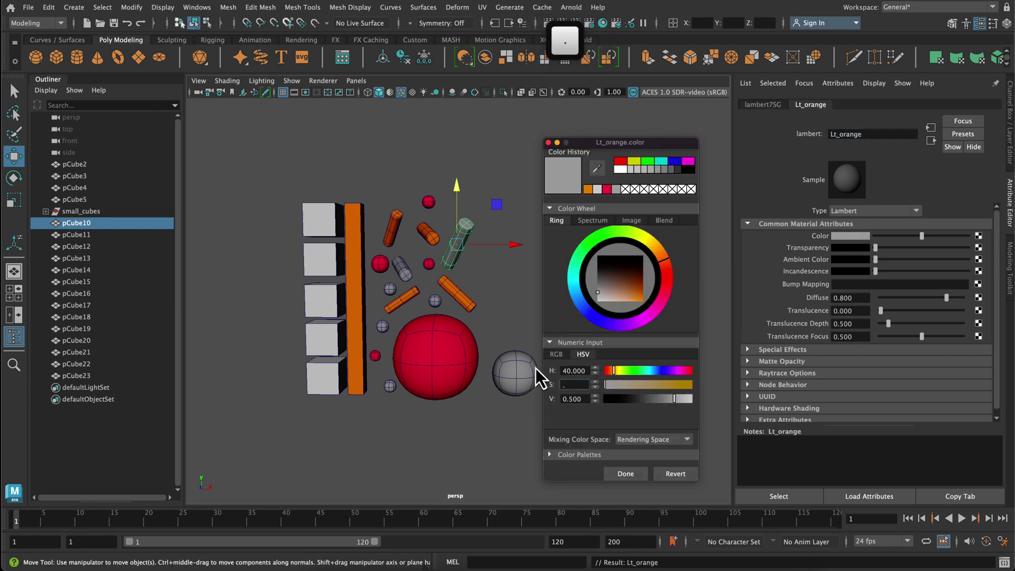
{"action": "type", "text": "."}
{"action": "left_click", "coordinate": [532, 567]}
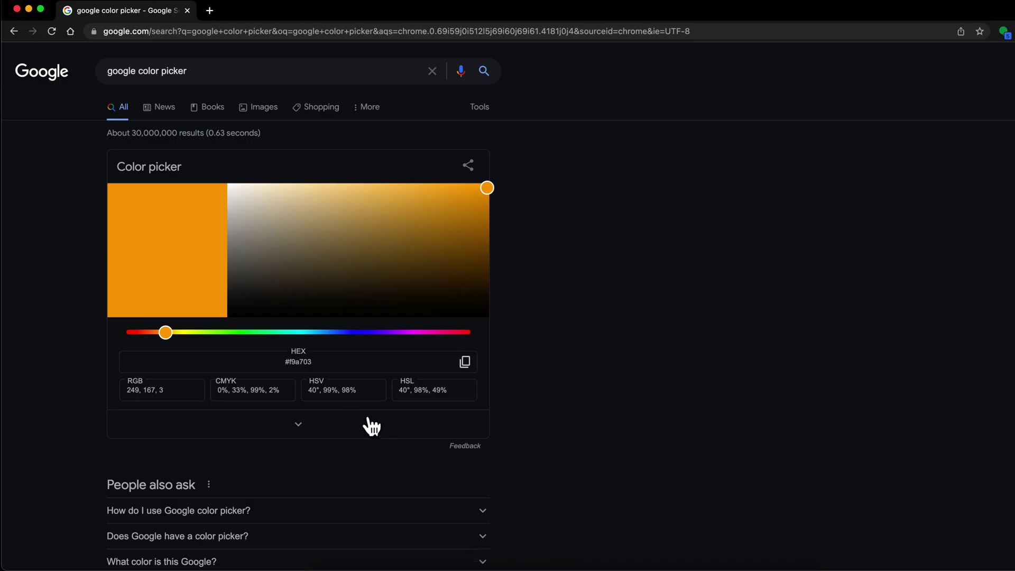
{"action": "key", "text": "super+Tab"}
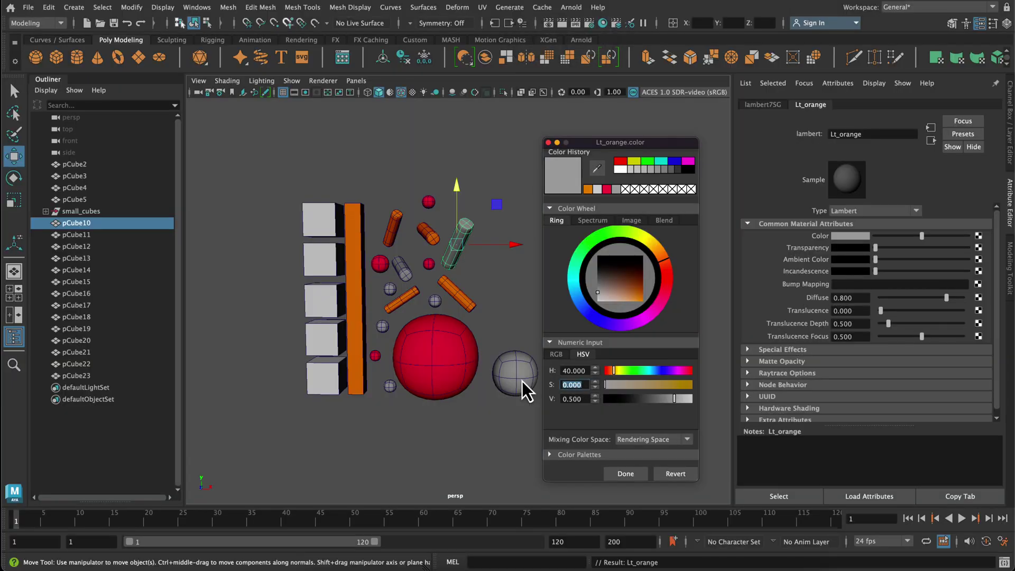
{"action": "type", "text": ".99"}
{"action": "key", "text": "Tab"}
{"action": "type", "text": ".98"}
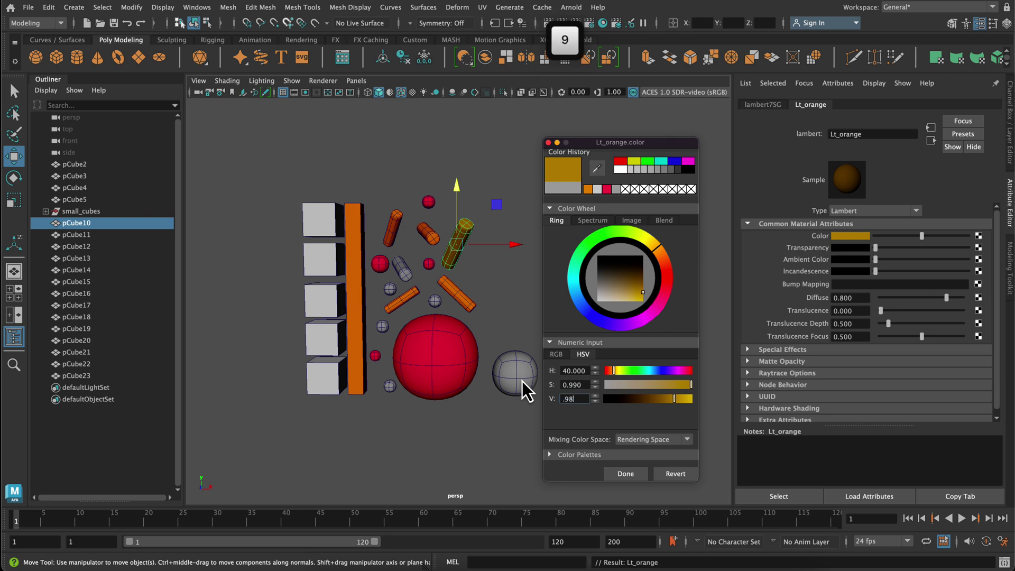
{"action": "key", "text": "Tab"}
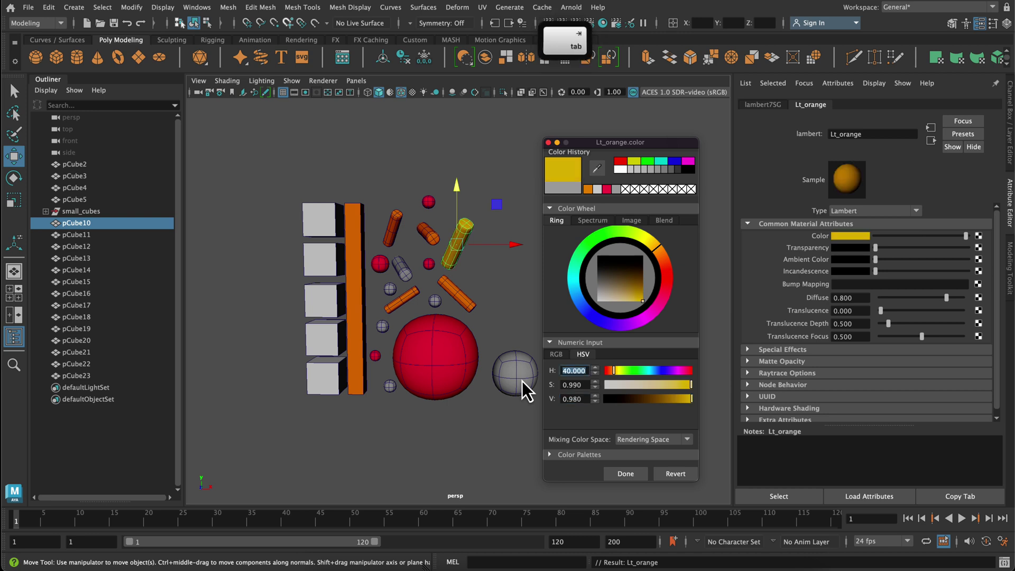
{"action": "left_click", "coordinate": [626, 474]}
Assign the existing Lt_orange material to pCube11, pCube18, pCube20, pCube19, pCube22 and pCube14.
{"action": "left_click", "coordinate": [460, 264]}
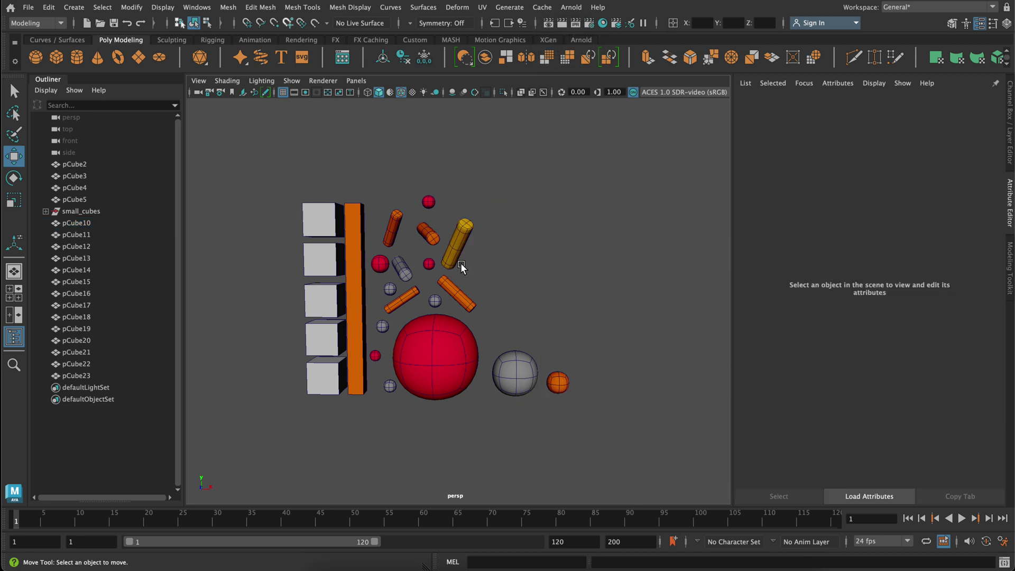
{"action": "left_click", "coordinate": [399, 267]}
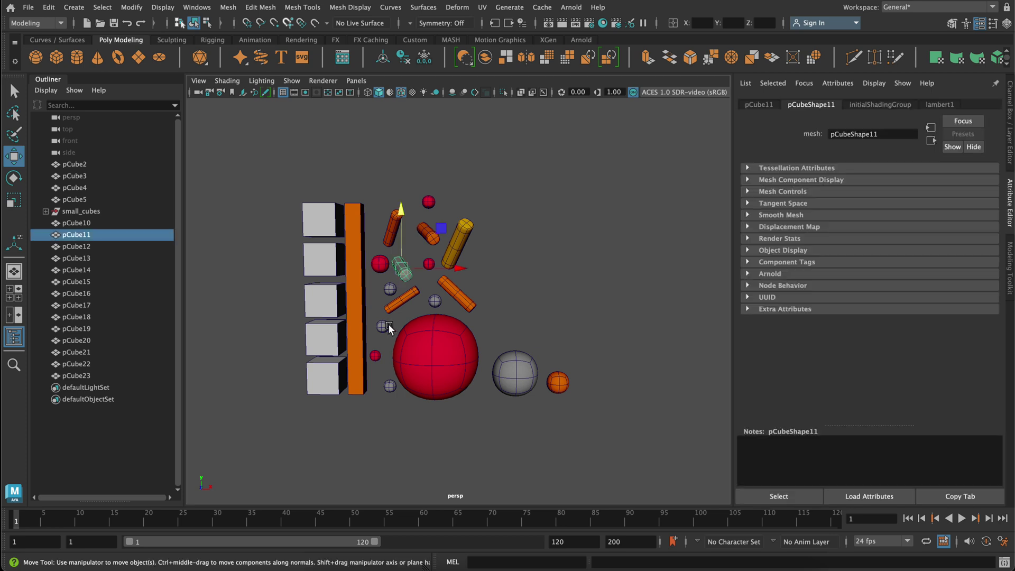
{"action": "left_click", "coordinate": [390, 288], "text": "shift"}
{"action": "left_click", "coordinate": [383, 325], "text": "shift"}
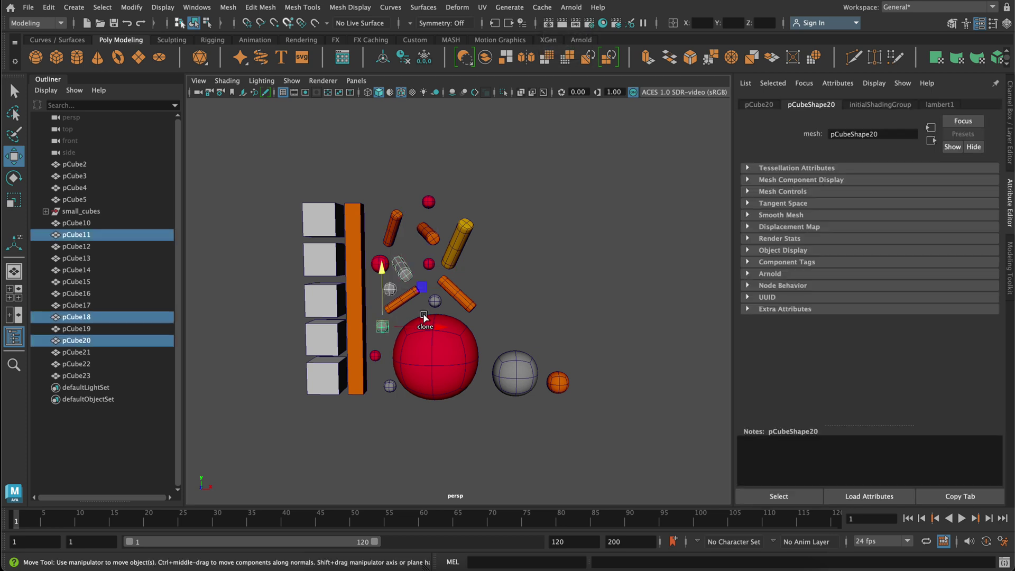
{"action": "left_click", "coordinate": [435, 299], "text": "shift"}
{"action": "left_click", "coordinate": [389, 386], "text": "shift"}
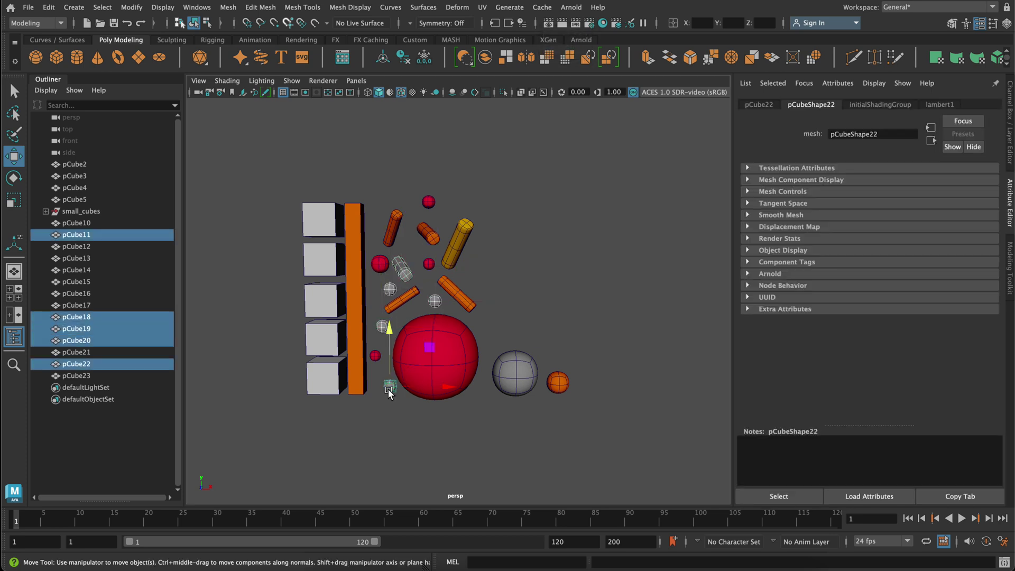
{"action": "left_click", "coordinate": [529, 371], "text": "shift"}
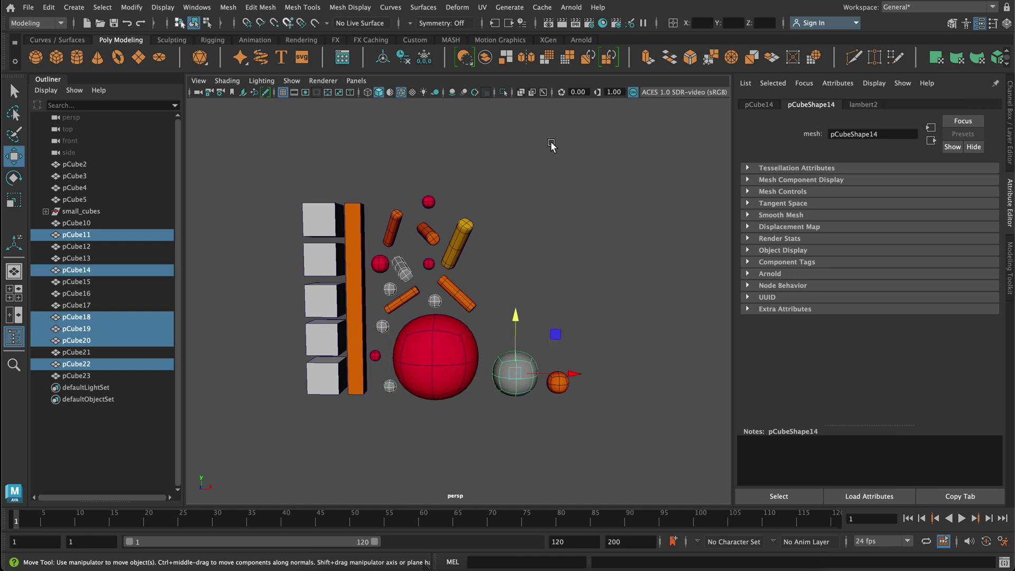
{"action": "mouse_move", "coordinate": [549, 135]}
{"action": "right_mouse_down"}
{"action": "mouse_move", "coordinate": [548, 462]}
{"action": "mouse_move", "coordinate": [635, 473]}
{"action": "right_mouse_up"}
{"action": "left_click", "coordinate": [659, 300]}
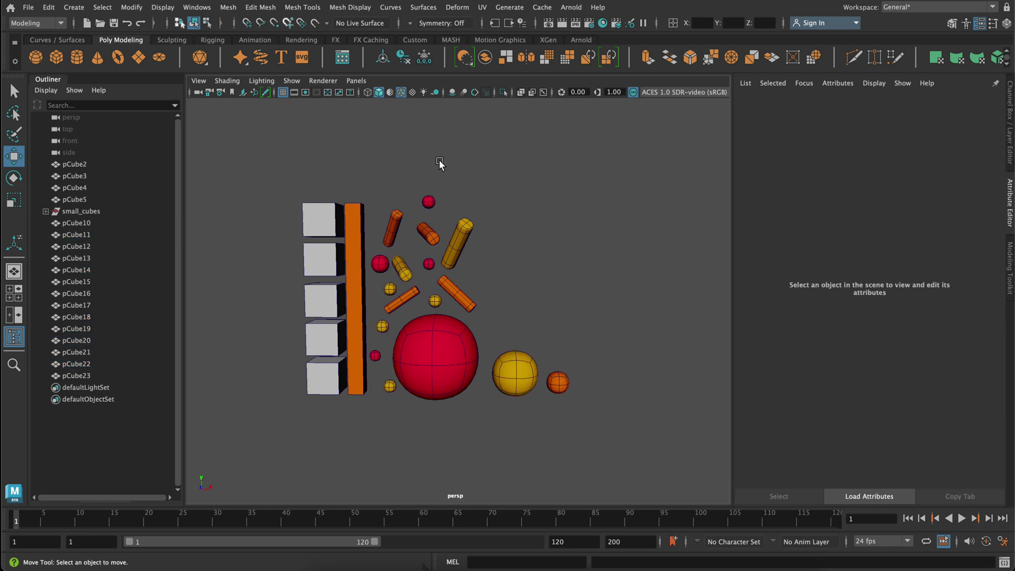
{"action": "left_click", "coordinate": [311, 217]}
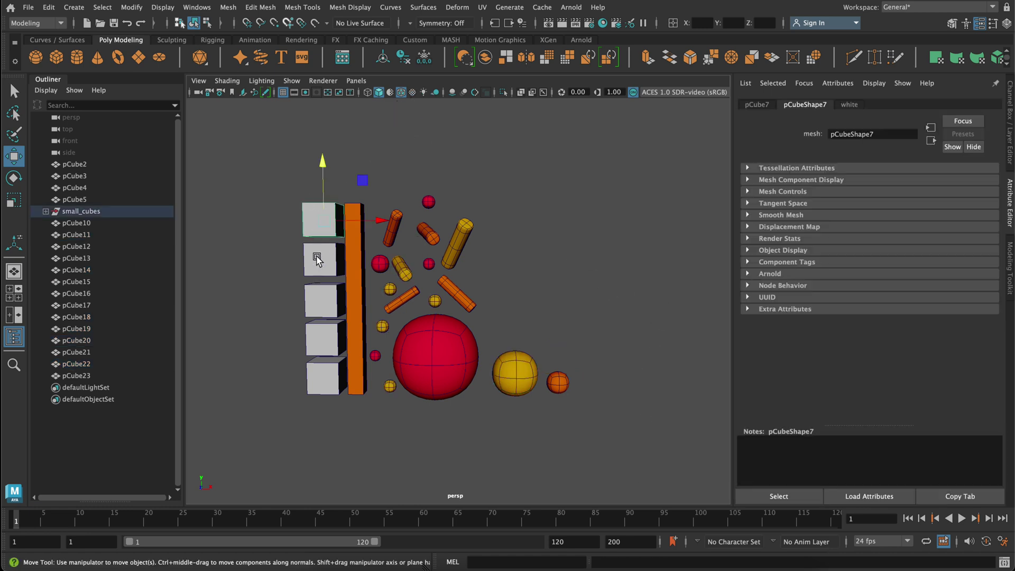
Give the fourth cube pCube8 the existing yellow material.
{"action": "left_click", "coordinate": [320, 346]}
{"action": "right_click", "coordinate": [577, 137]}
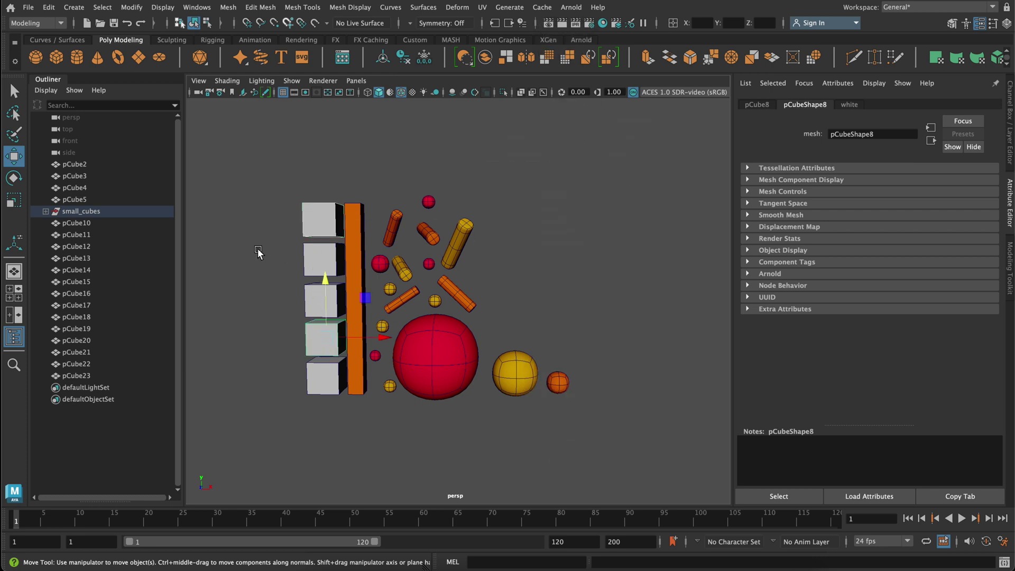
{"action": "right_click", "coordinate": [598, 134]}
{"action": "mouse_move", "coordinate": [642, 458]}
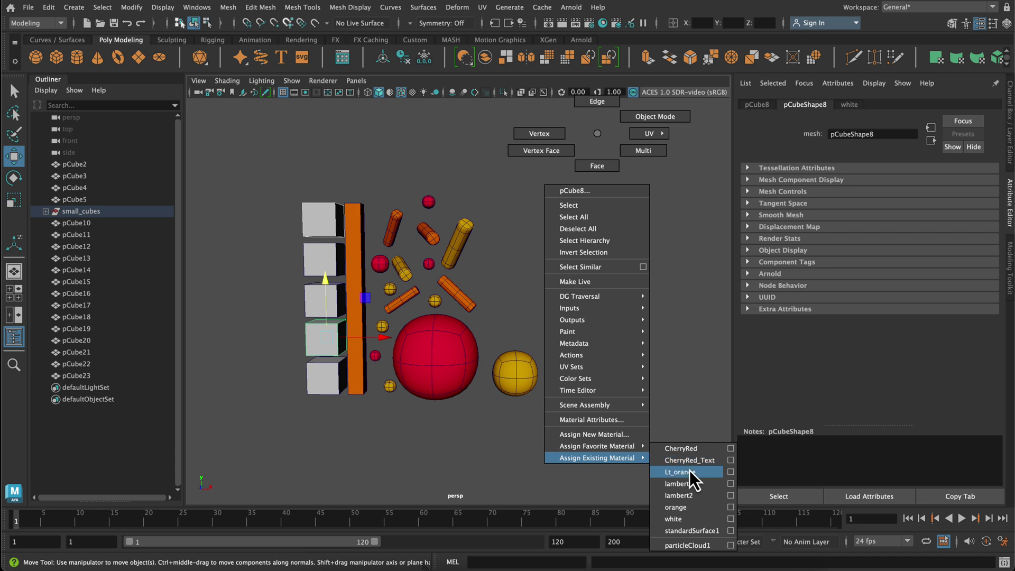
{"action": "left_click", "coordinate": [690, 471]}
{"action": "left_click", "coordinate": [303, 265]}
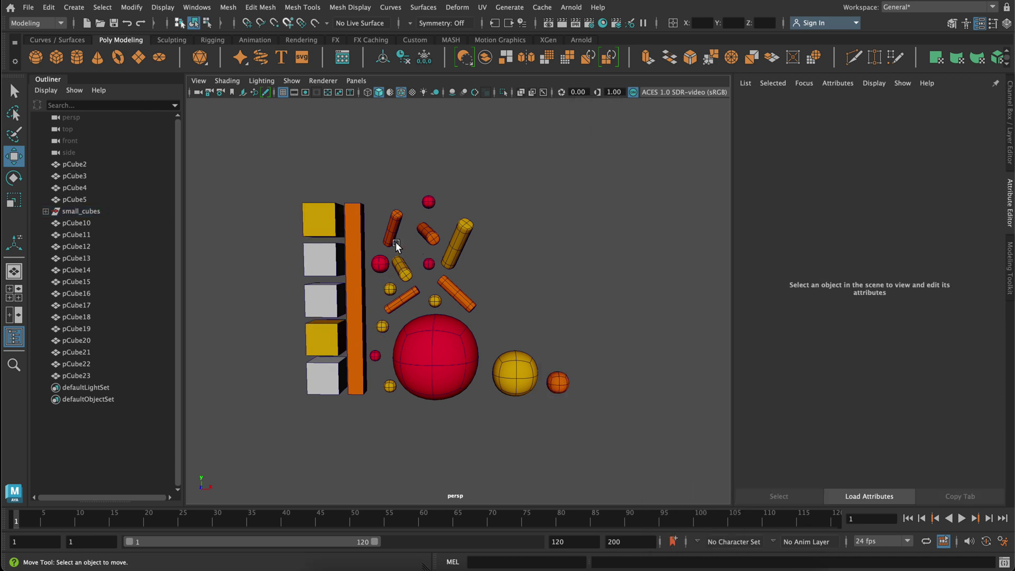
Make the two cylinders and the small sphere white with the existing white material.
{"action": "left_click", "coordinate": [428, 235]}
{"action": "left_click", "coordinate": [435, 300], "text": "shift"}
{"action": "left_click", "coordinate": [468, 305], "text": "shift"}
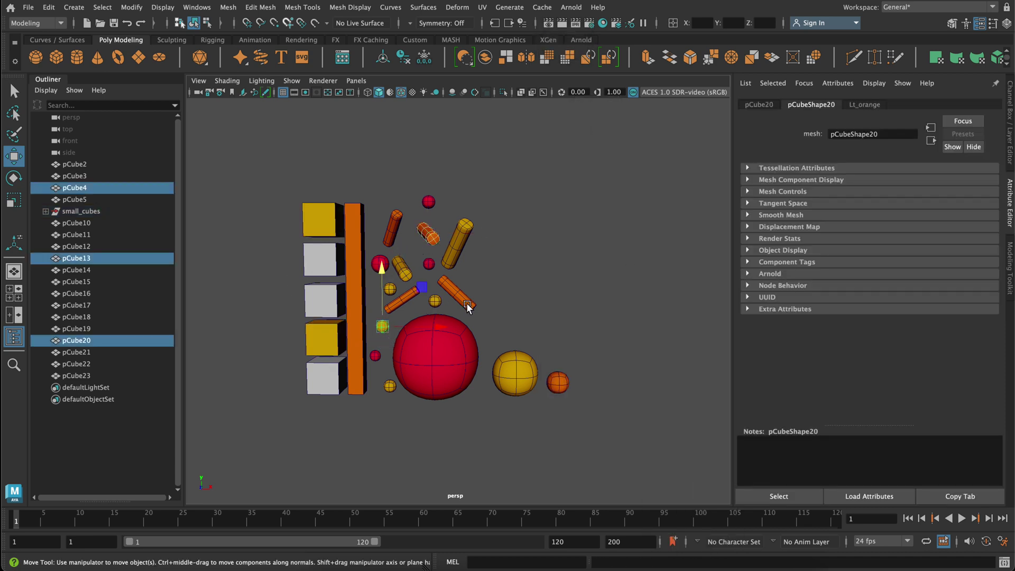
{"action": "right_click", "coordinate": [559, 138]}
{"action": "mouse_move", "coordinate": [603, 460]}
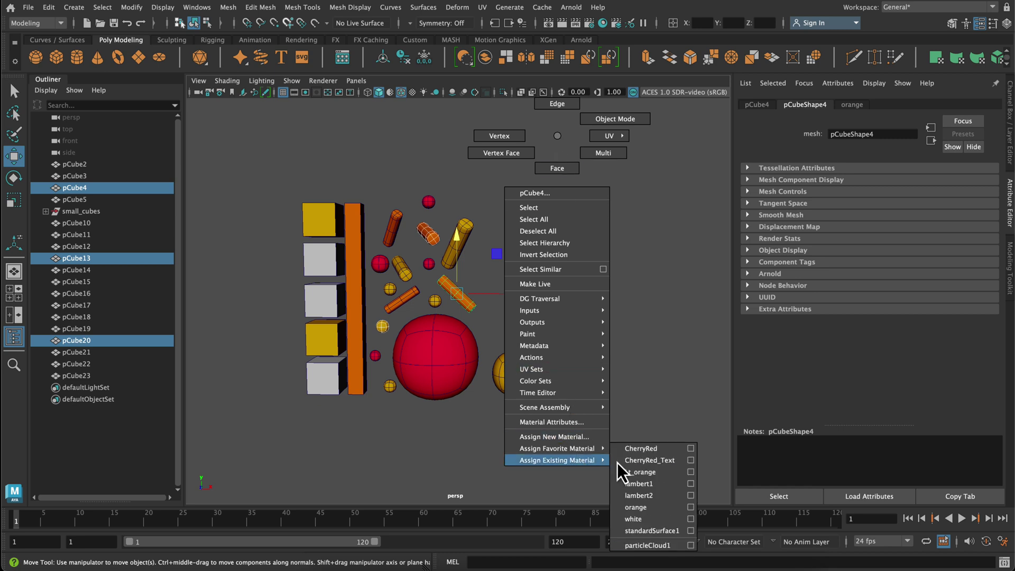
{"action": "left_click", "coordinate": [640, 519]}
{"action": "left_click", "coordinate": [663, 311]}
Turn the bottom cubes orange with the existing orange material.
{"action": "left_click", "coordinate": [326, 378]}
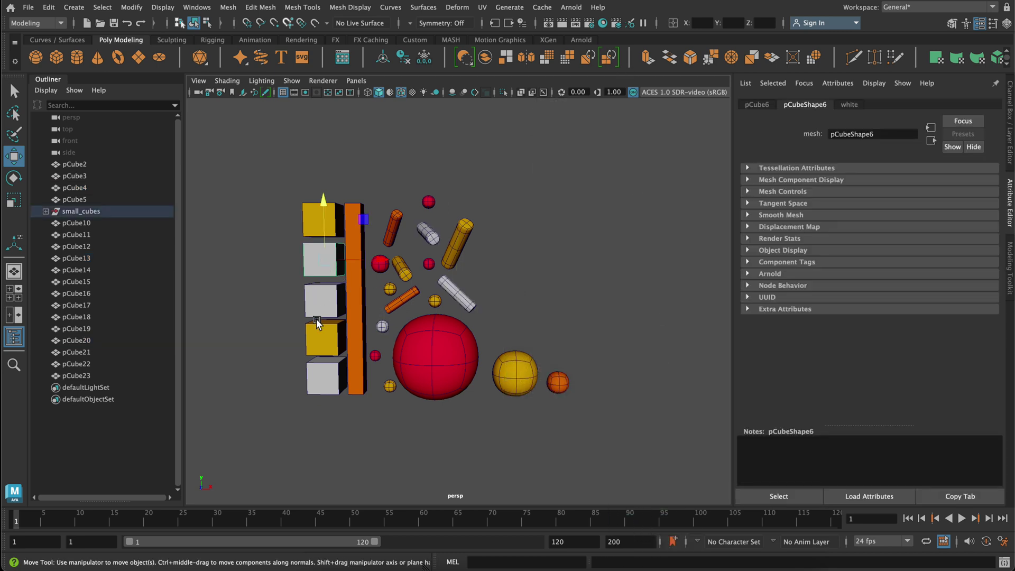
{"action": "right_click_drag", "start_coordinate": [588, 118], "coordinate": [618, 119]}
{"action": "left_click", "coordinate": [232, 234]}
{"action": "left_click", "coordinate": [328, 383]}
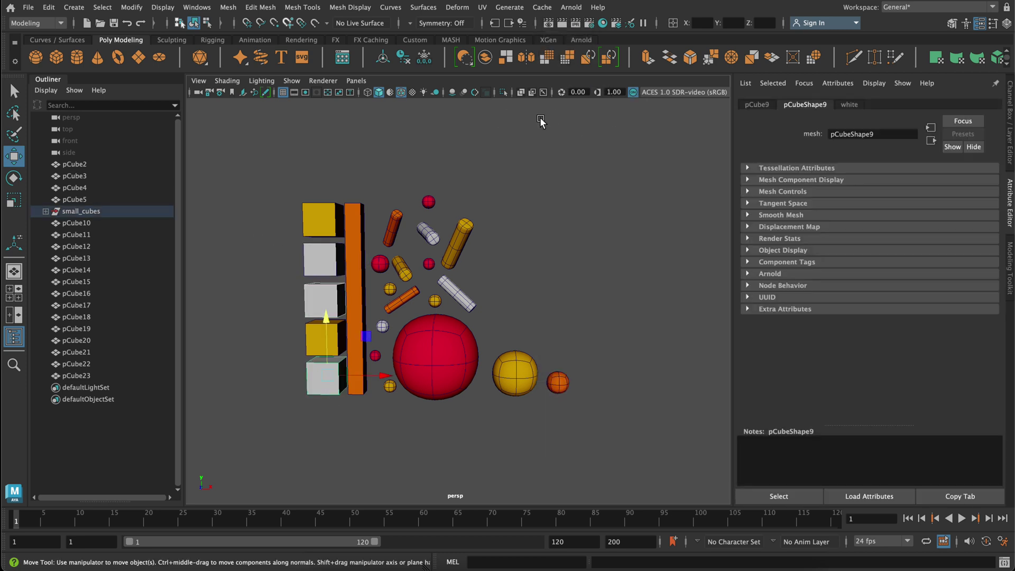
{"action": "right_click_drag", "start_coordinate": [541, 121], "coordinate": [625, 503]}
{"action": "left_click", "coordinate": [608, 228]}
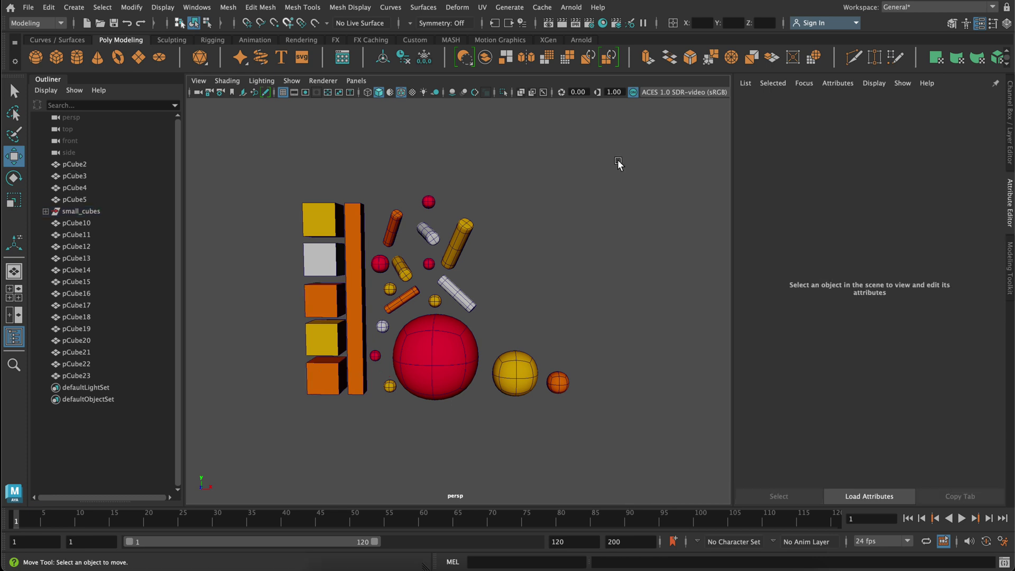
Change the yellow fourth cube to white.
{"action": "left_click", "coordinate": [324, 344]}
{"action": "right_click", "coordinate": [514, 140]}
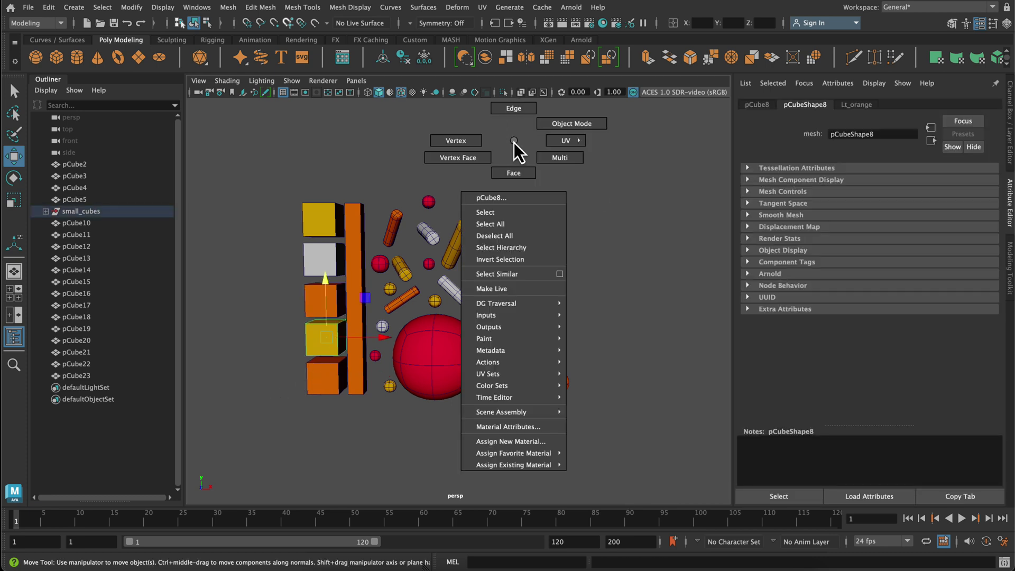
{"action": "right_click_drag", "start_coordinate": [514, 142], "coordinate": [606, 508]}
{"action": "left_click", "coordinate": [585, 264]}
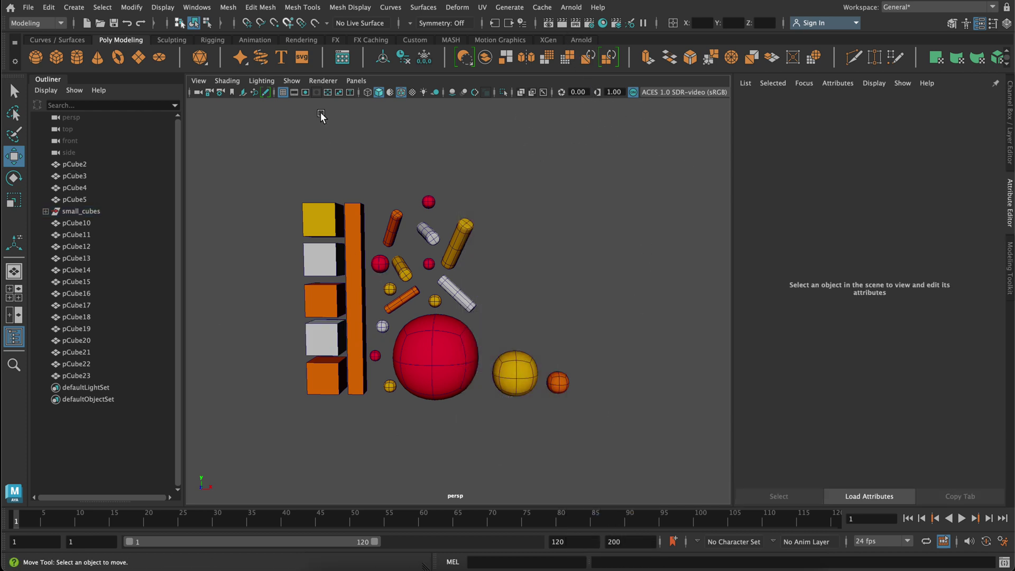
{"action": "mouse_move", "coordinate": [608, 314]}
{"action": "left_mouse_down", "text": "alt"}
{"action": "mouse_move", "coordinate": [544, 313]}
{"action": "mouse_move", "coordinate": [605, 317]}
{"action": "left_mouse_up", "text": "alt"}
Create a new camera and rename it SHOTCAM in the Outliner.
{"action": "middle_click_drag", "start_coordinate": [605, 318], "coordinate": [627, 311], "text": "alt"}
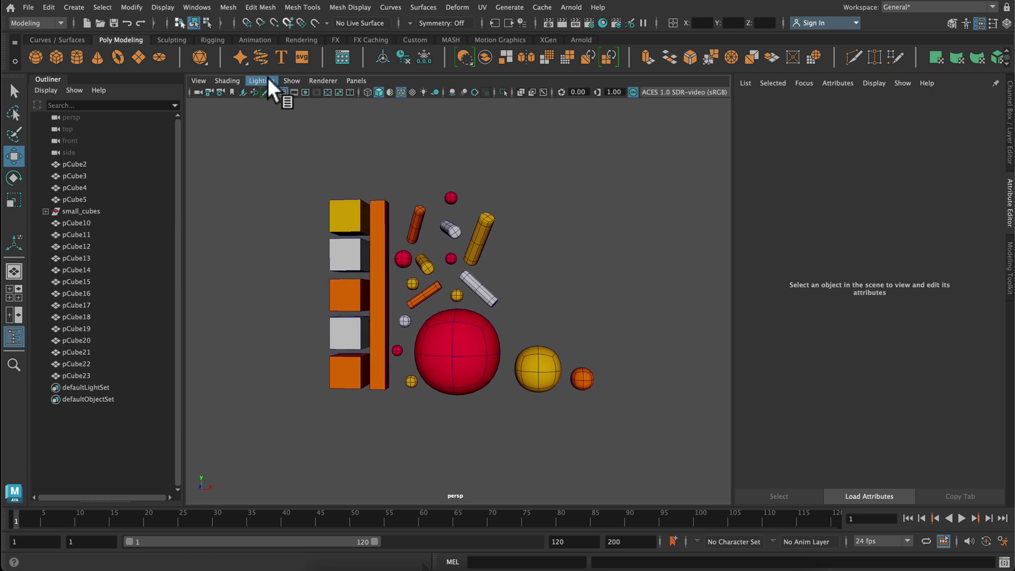
{"action": "left_click", "coordinate": [74, 7]}
{"action": "mouse_move", "coordinate": [86, 99]}
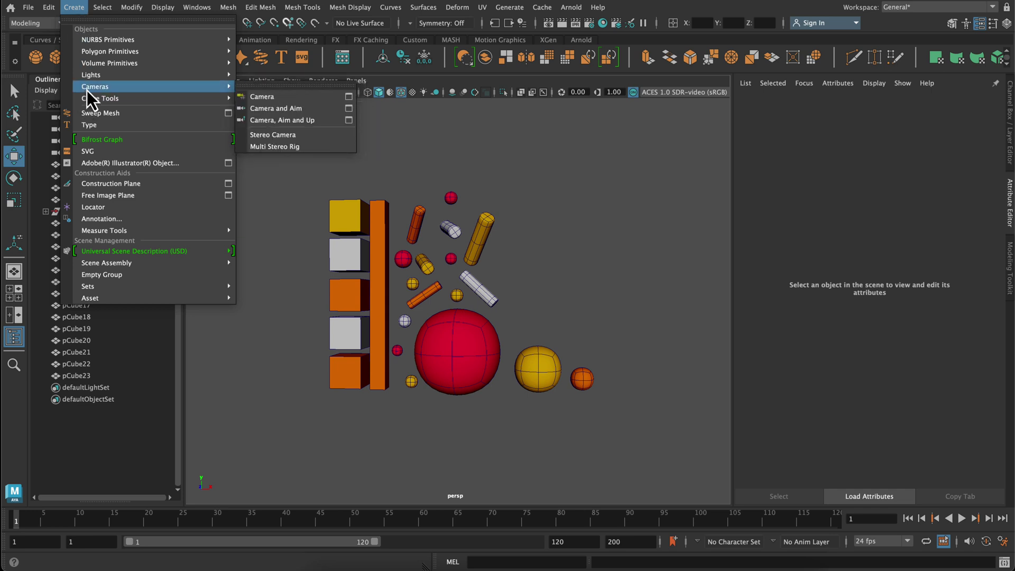
{"action": "left_click", "coordinate": [249, 97]}
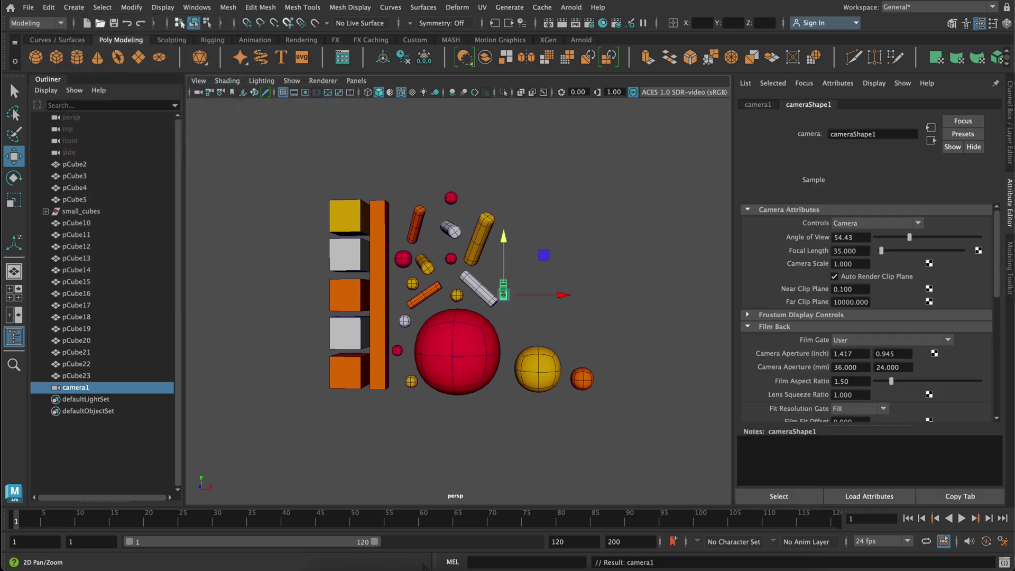
{"action": "double_click", "coordinate": [82, 388]}
{"action": "type", "text": "SH"}
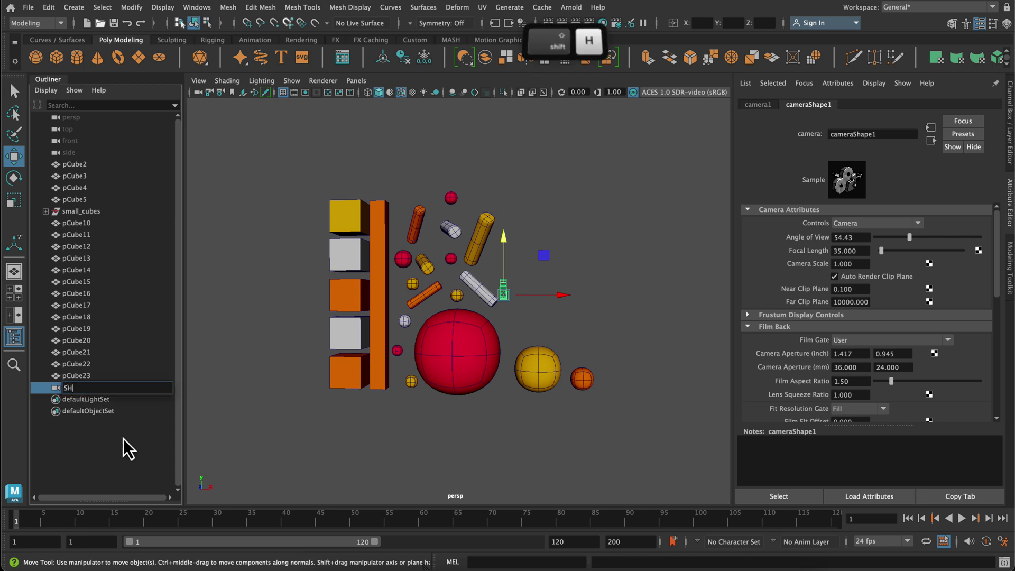
{"action": "type", "text": "OTCAM"}
{"action": "key", "text": "Return"}
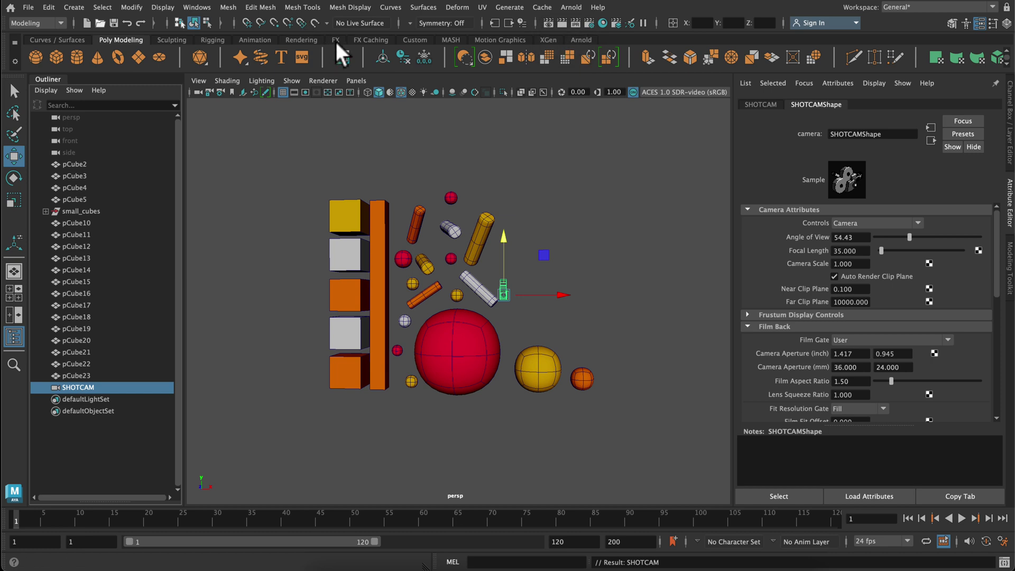
Look through SHOTCAM, enable the resolution gate, and frame all the pieces inside it.
{"action": "left_click", "coordinate": [354, 80]}
{"action": "mouse_move", "coordinate": [357, 93]}
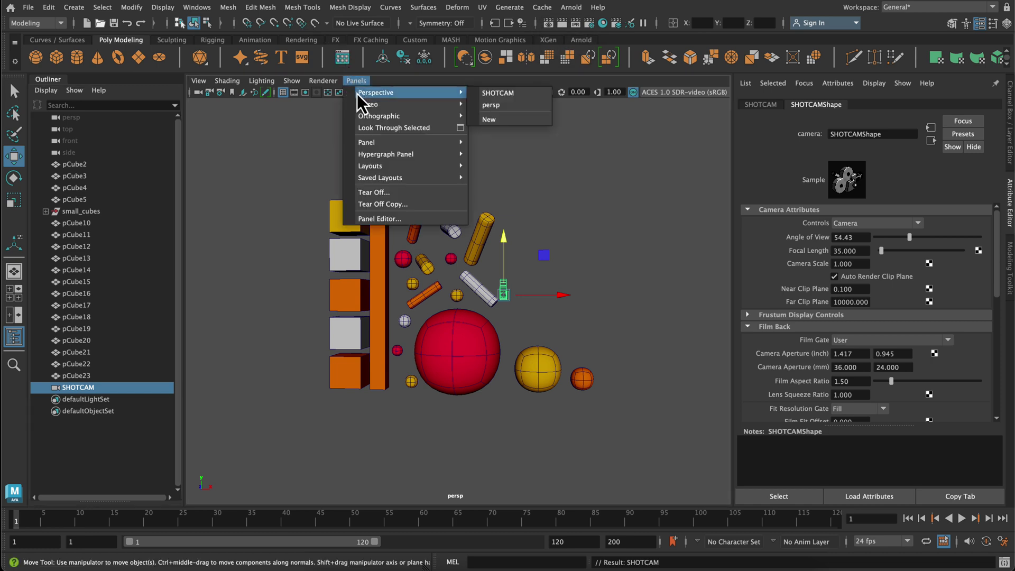
{"action": "left_click", "coordinate": [513, 93]}
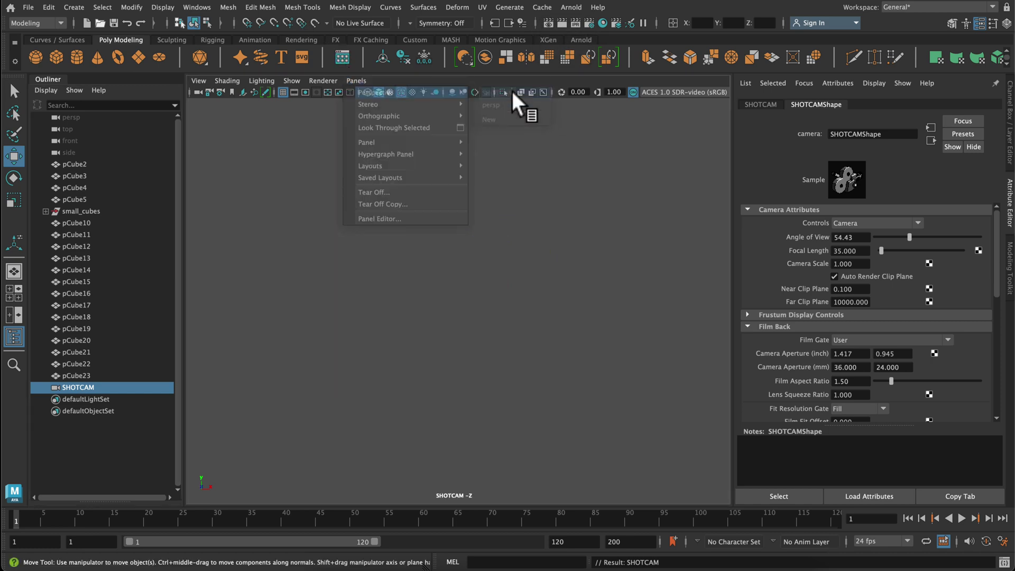
{"action": "key", "text": "f"}
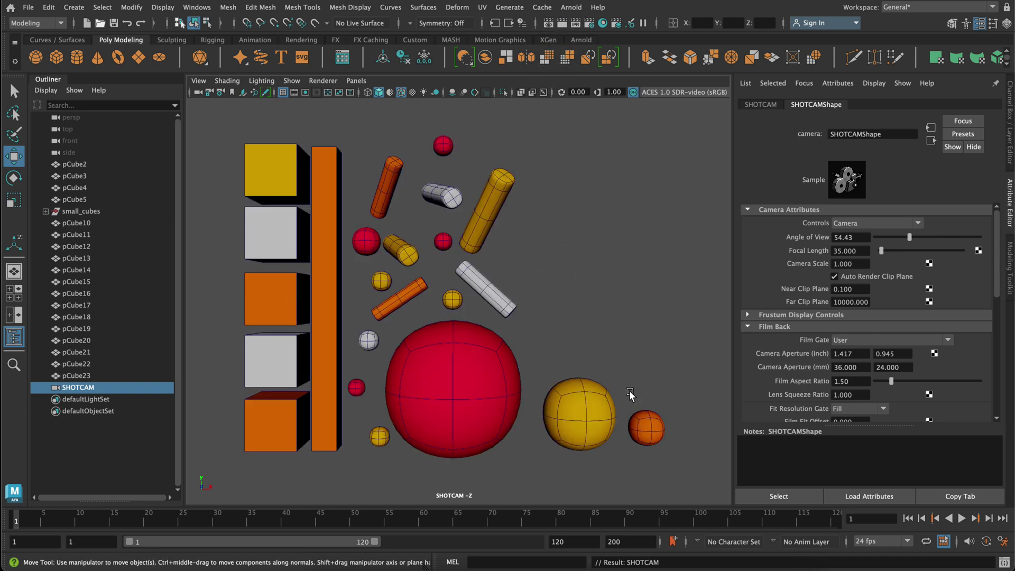
{"action": "right_click_drag", "start_coordinate": [629, 394], "coordinate": [588, 357], "text": "alt"}
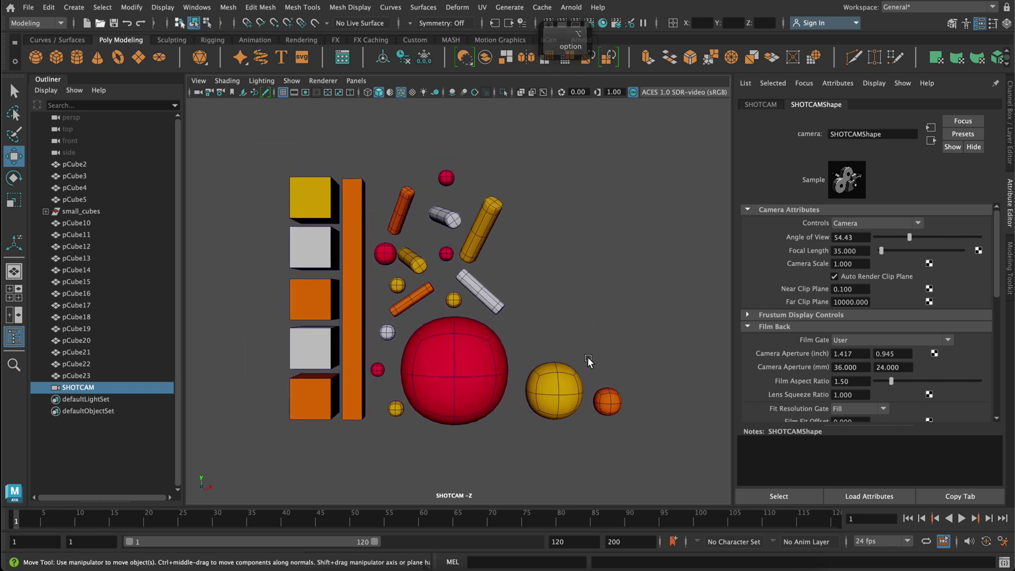
{"action": "left_click", "coordinate": [303, 93]}
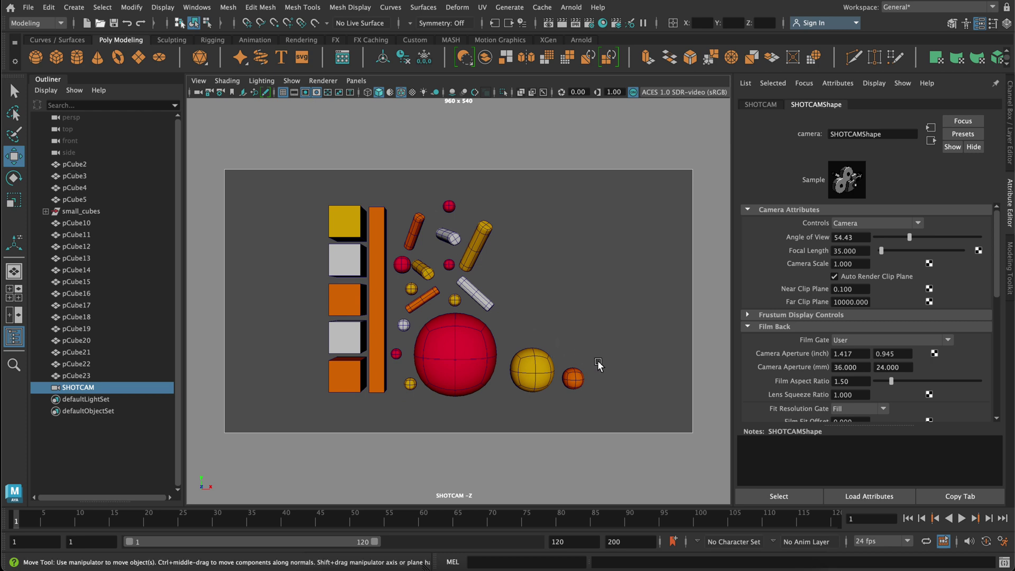
{"action": "right_click_drag", "start_coordinate": [614, 406], "coordinate": [630, 428], "text": "alt"}
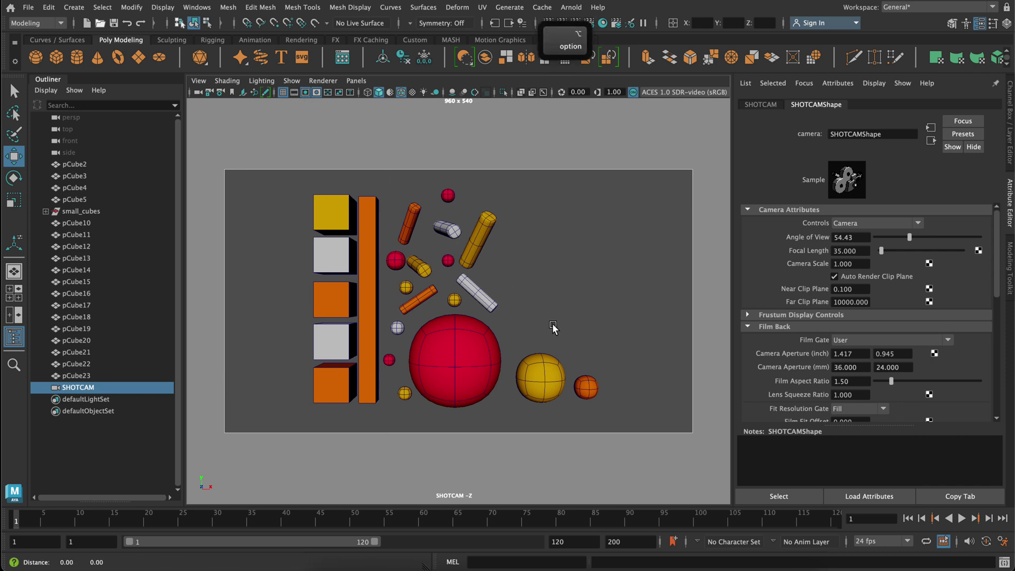
{"action": "middle_click_drag", "start_coordinate": [555, 328], "coordinate": [498, 333], "text": "alt"}
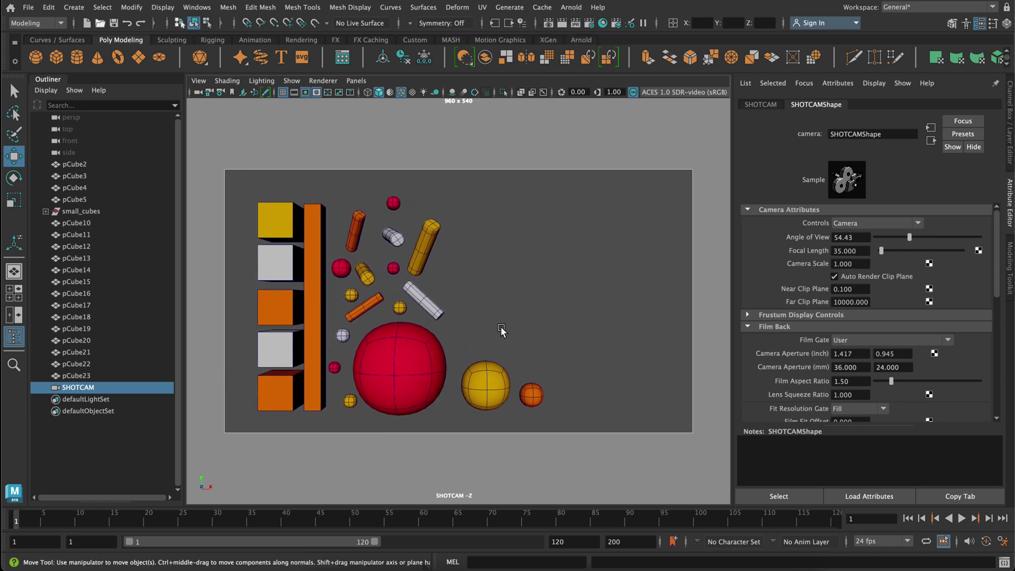
{"action": "left_click", "coordinate": [544, 138]}
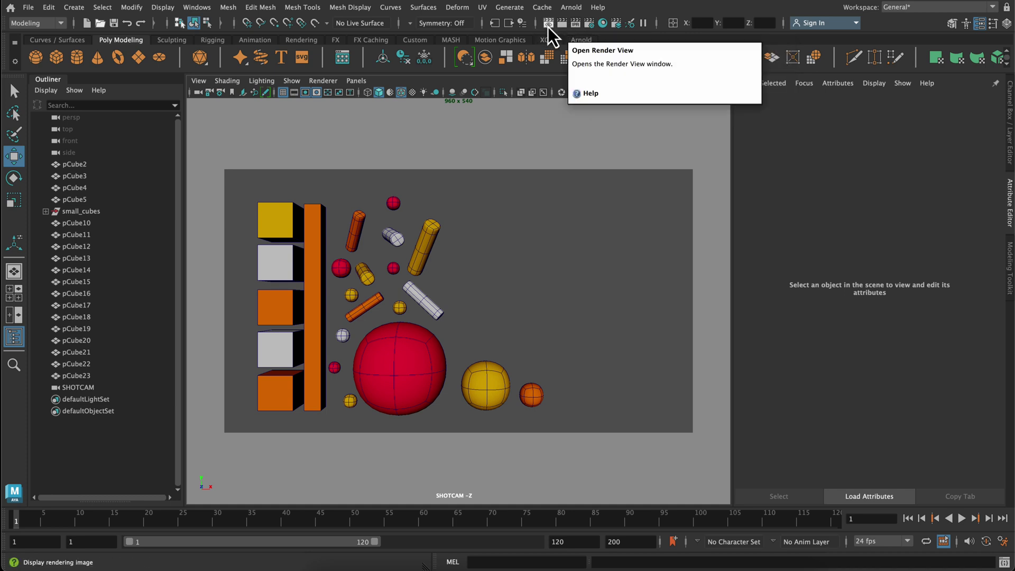
{"action": "left_click", "coordinate": [576, 24]}
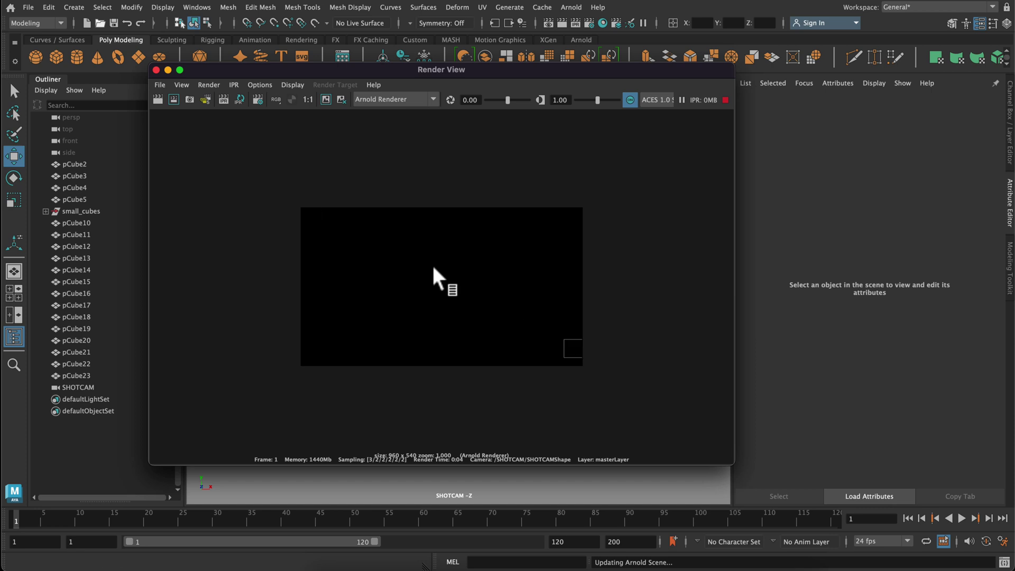
{"action": "left_click", "coordinate": [156, 70]}
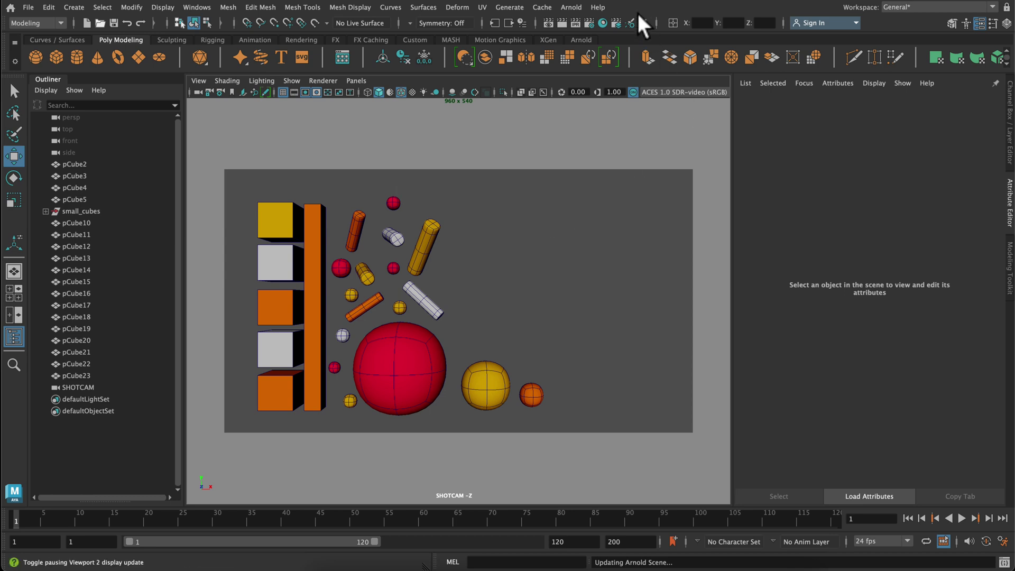
Add an Arnold skydome light and start an IPR render, zooming into the image.
{"action": "left_click", "coordinate": [572, 8]}
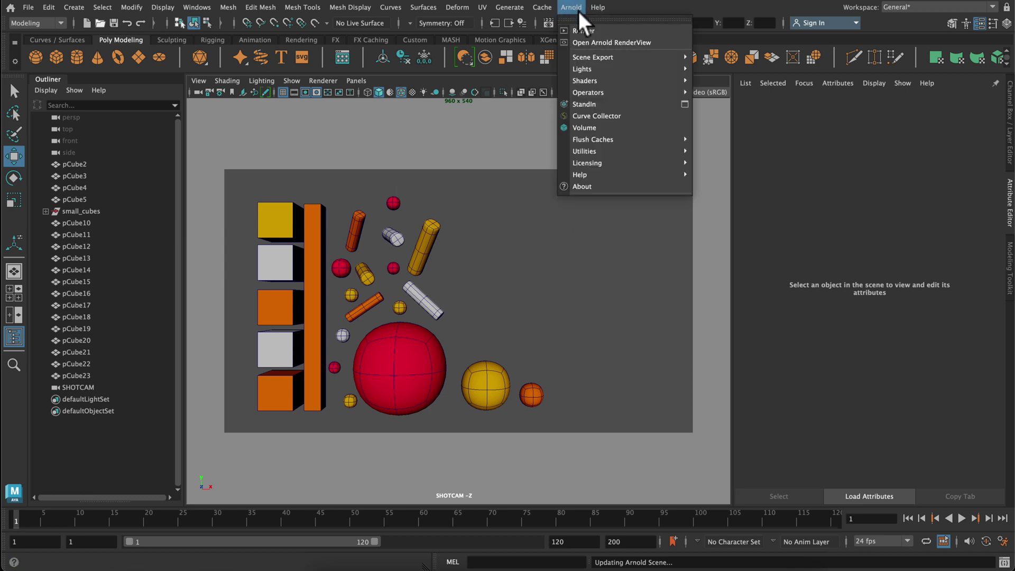
{"action": "mouse_move", "coordinate": [584, 69]}
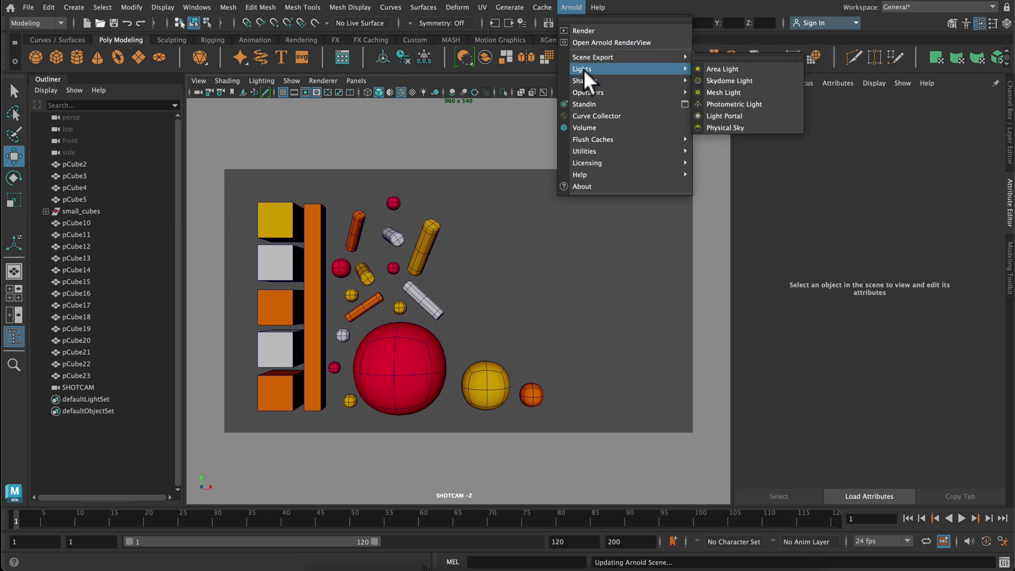
{"action": "left_click", "coordinate": [744, 85]}
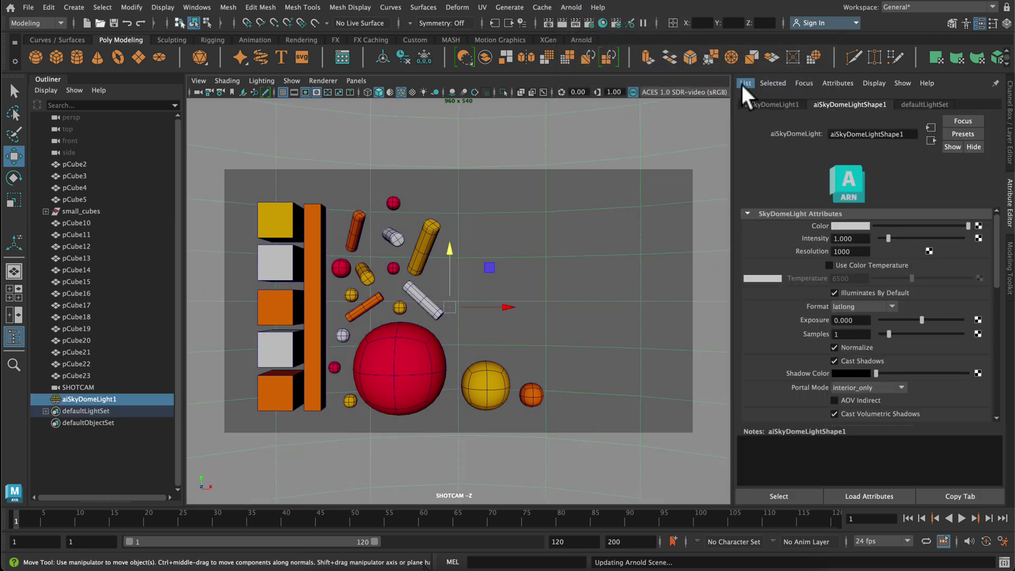
{"action": "left_click", "coordinate": [575, 27]}
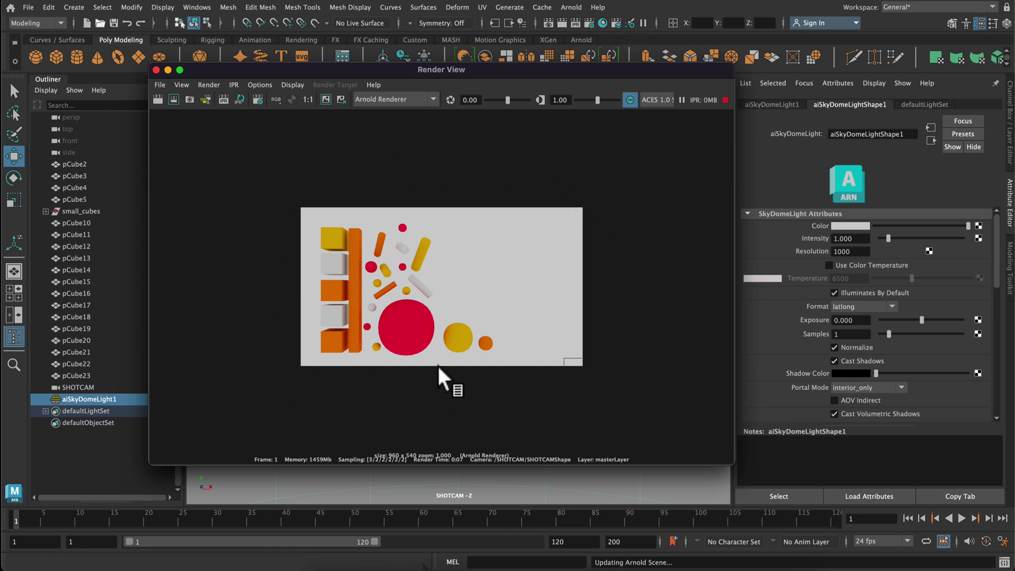
{"action": "scroll", "coordinate": [464, 350], "scroll_direction": "up", "scroll_amount": 5}
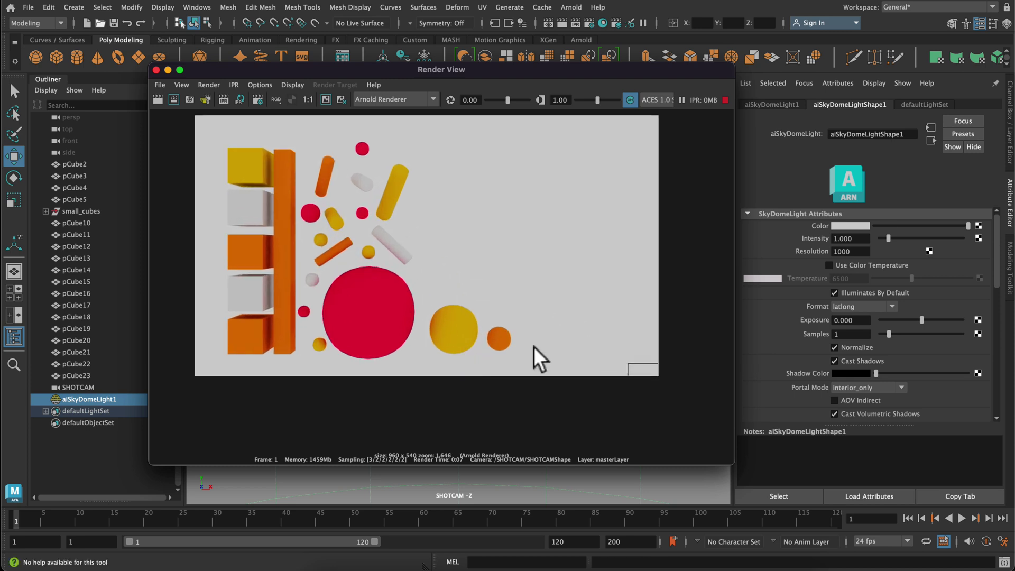
Add a polygon plane and scale it up to span the scene.
{"action": "left_click", "coordinate": [156, 70]}
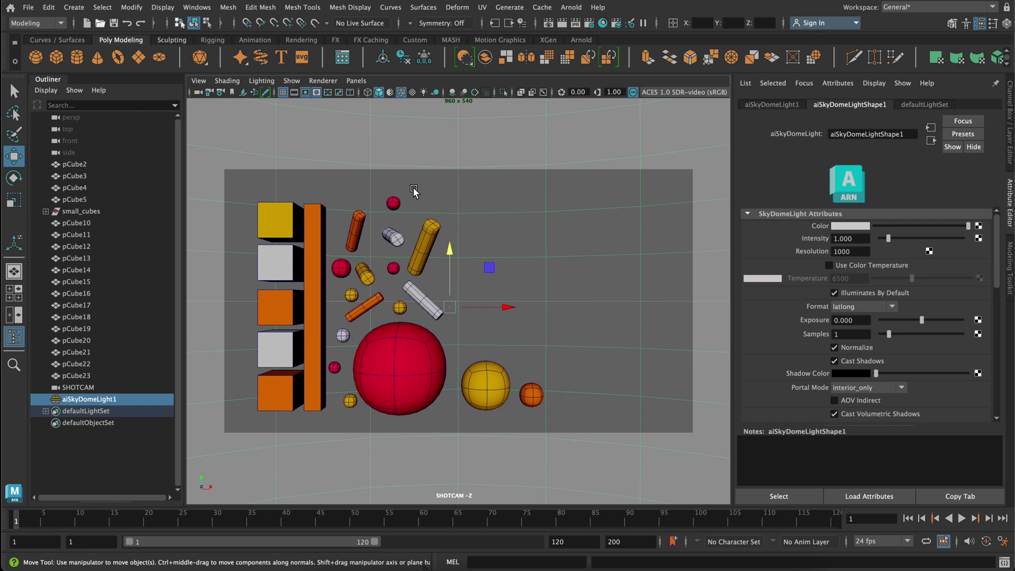
{"action": "left_click", "coordinate": [141, 55]}
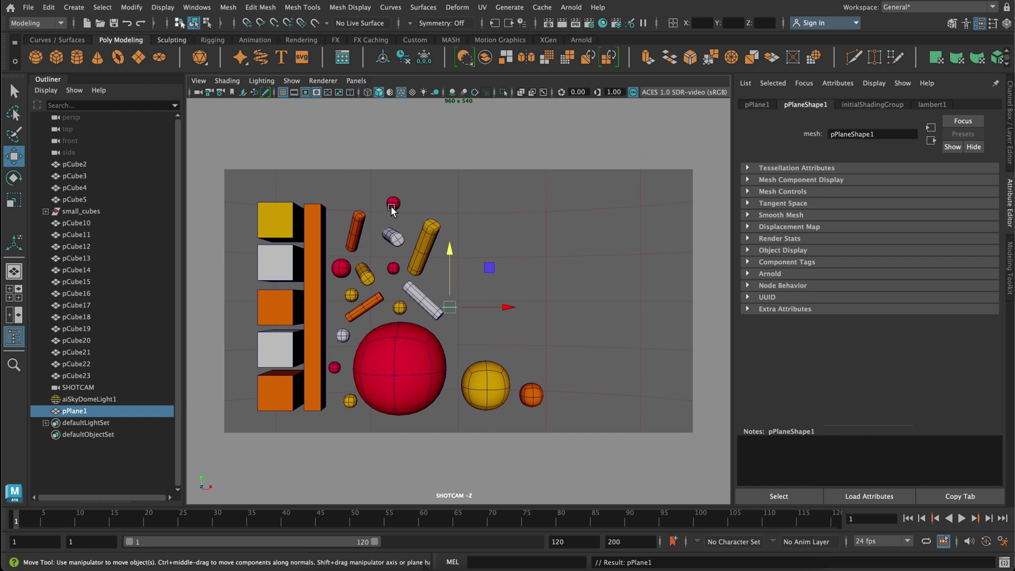
{"action": "key", "text": "r"}
{"action": "left_click_drag", "start_coordinate": [450, 308], "coordinate": [785, 354]}
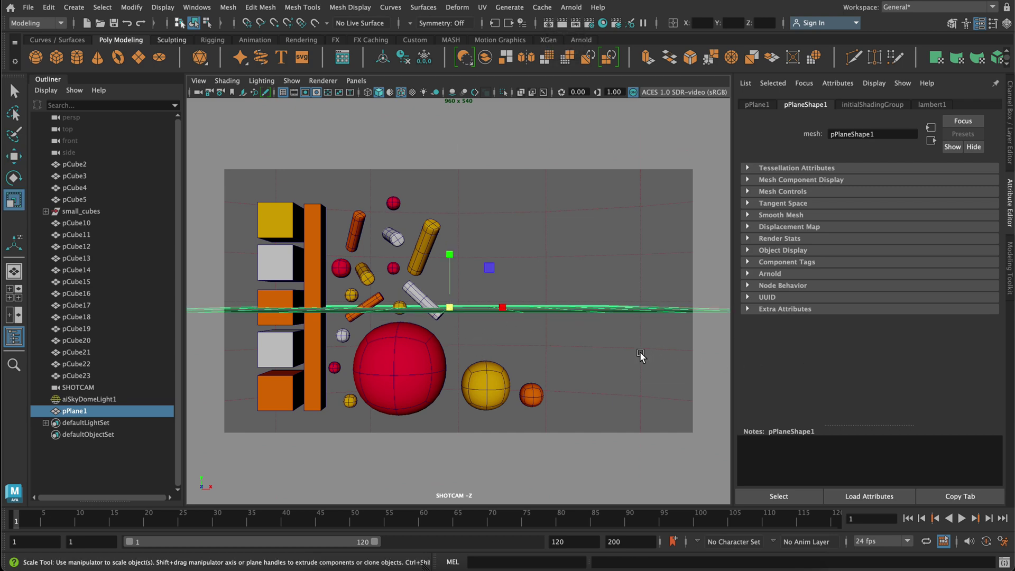
{"action": "key", "text": "bracketleft"}
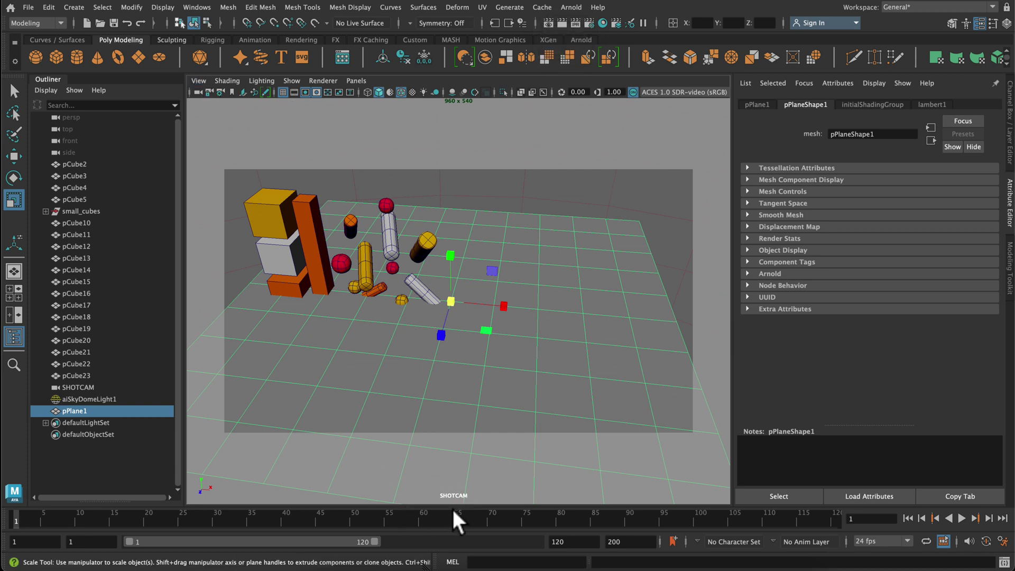
View the scene along the -Z axis and look through SHOTCAM.
{"action": "left_click", "coordinate": [198, 80]}
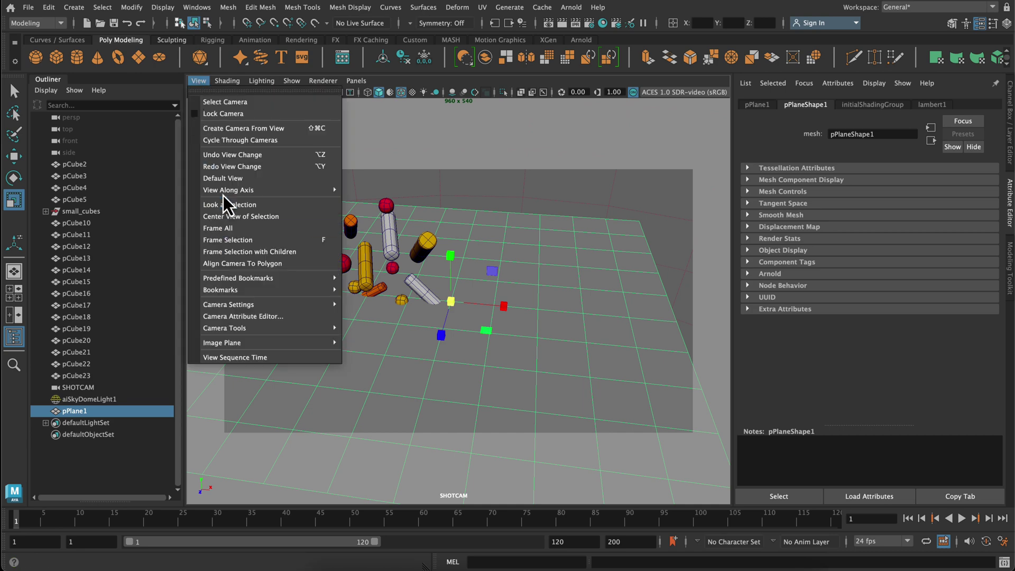
{"action": "left_click", "coordinate": [234, 155]}
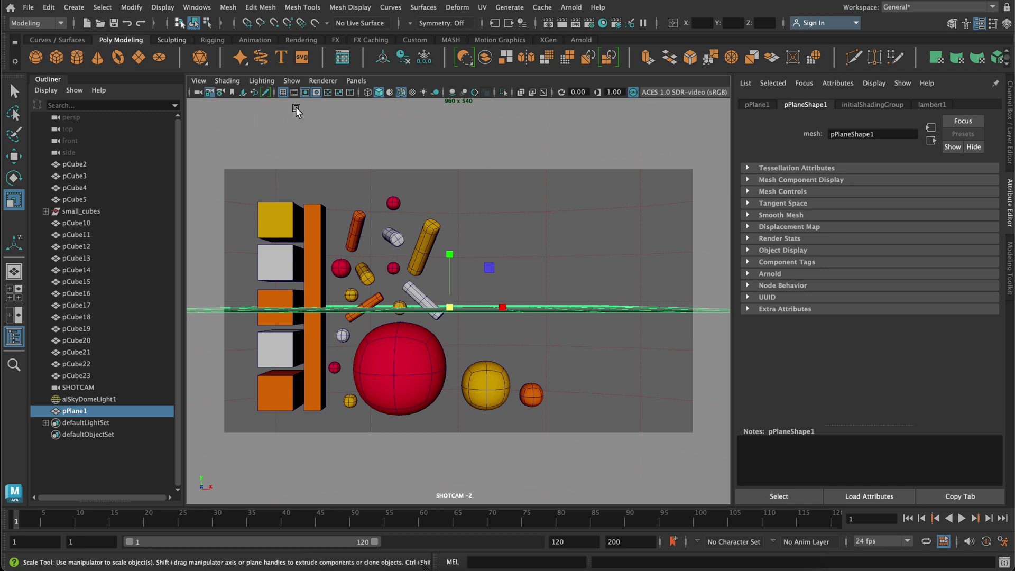
{"action": "left_click", "coordinate": [364, 80]}
{"action": "mouse_move", "coordinate": [367, 96]}
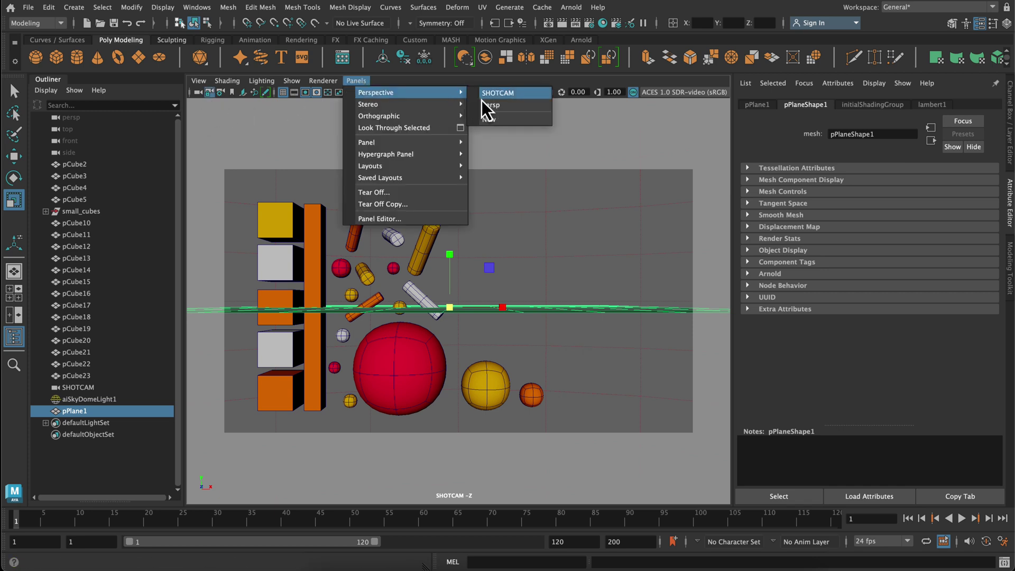
{"action": "left_click", "coordinate": [481, 94]}
{"action": "left_click", "coordinate": [357, 81]}
In the persp view, lower pPlane1 beneath the objects and enlarge it as a floor.
{"action": "mouse_move", "coordinate": [423, 93]}
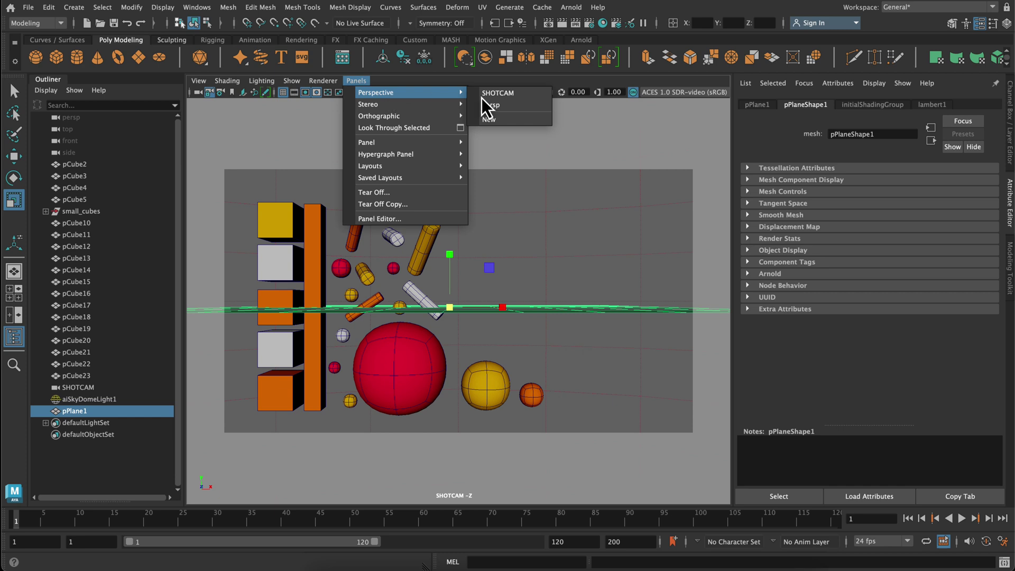
{"action": "left_click", "coordinate": [532, 105]}
{"action": "key", "text": "w"}
{"action": "left_click_drag", "start_coordinate": [502, 238], "coordinate": [487, 339]}
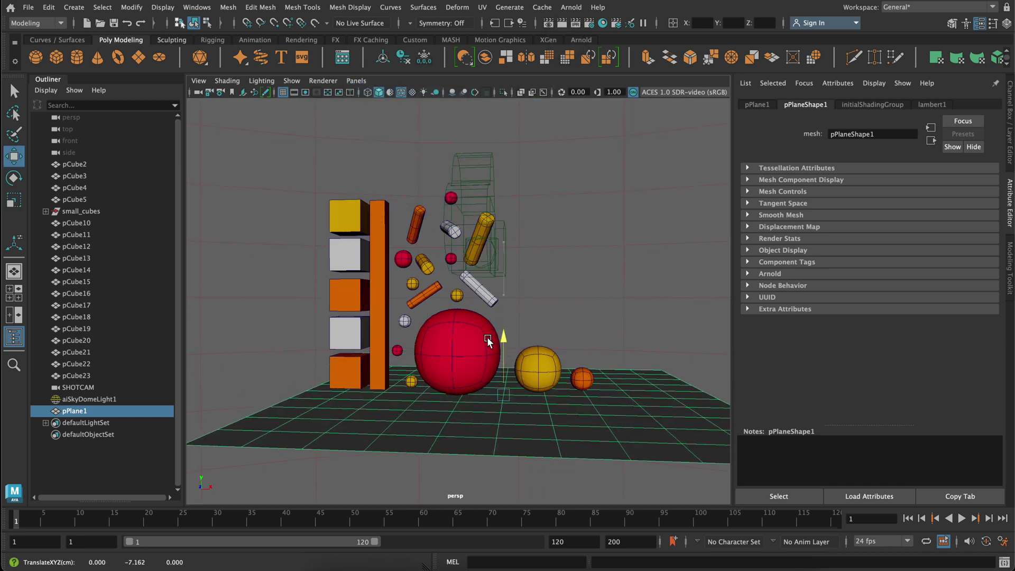
{"action": "key", "text": "r"}
{"action": "left_click_drag", "start_coordinate": [501, 398], "coordinate": [534, 394]}
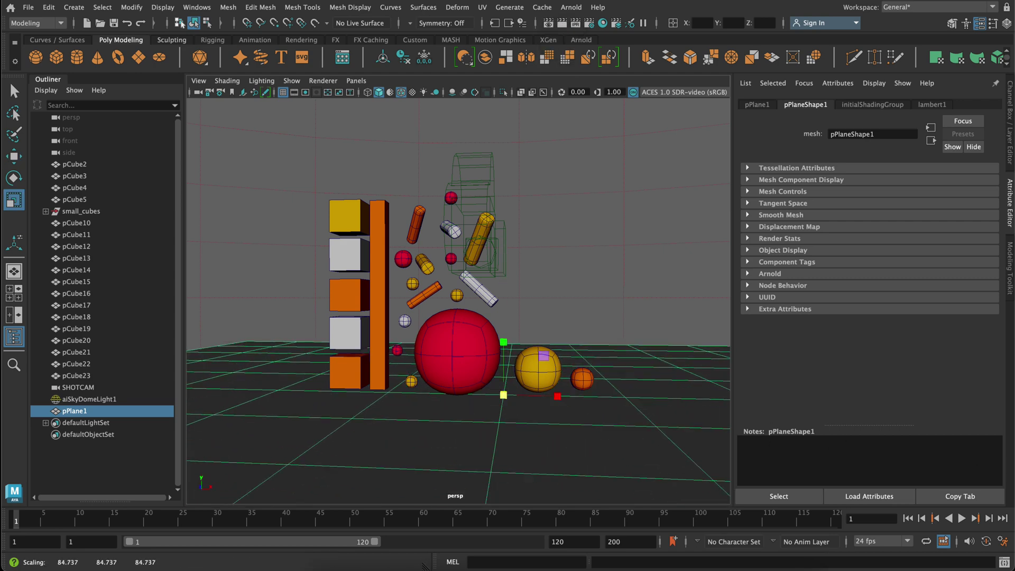
{"action": "right_click_drag", "start_coordinate": [545, 157], "coordinate": [613, 519]}
Duplicate the floor plane, raise the copy and set its X rotation to 90.
{"action": "left_click", "coordinate": [48, 7]}
{"action": "left_click", "coordinate": [64, 188]}
{"action": "key", "text": "w"}
{"action": "mouse_move", "coordinate": [500, 371]}
{"action": "left_mouse_down"}
{"action": "mouse_move", "coordinate": [502, 310]}
{"action": "mouse_move", "coordinate": [492, 380]}
{"action": "left_mouse_up"}
{"action": "key", "text": "e"}
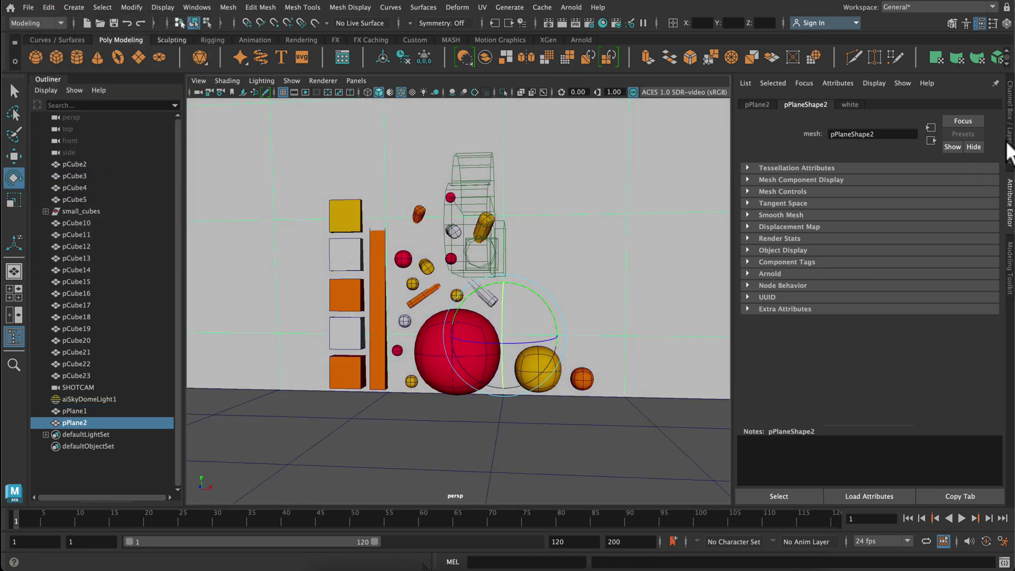
{"action": "left_click", "coordinate": [1010, 121]}
{"action": "double_click", "coordinate": [998, 144]}
{"action": "type", "text": "90"}
{"action": "key", "text": "Return"}
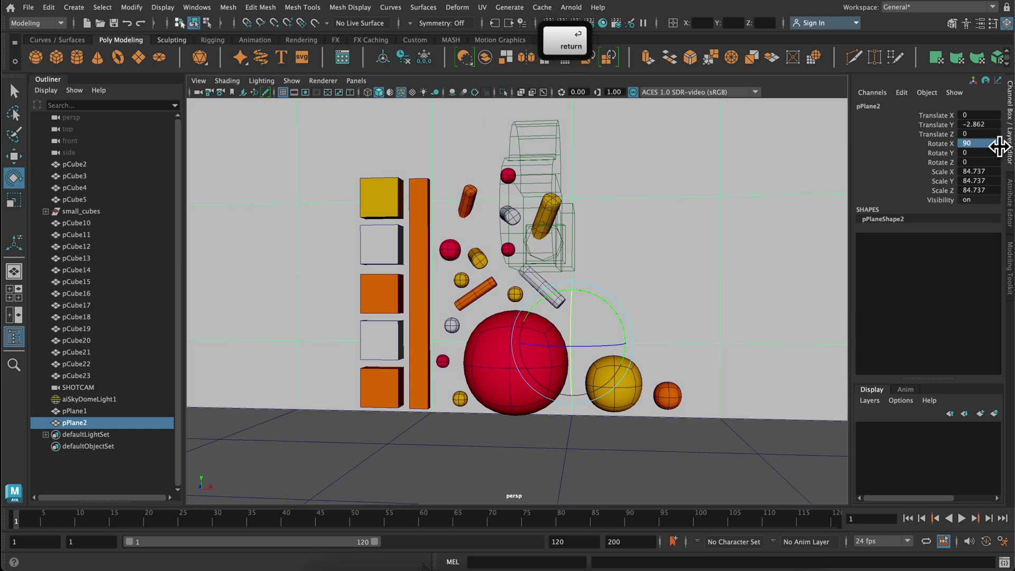
Move the upright pPlane2 back behind the pieces as a backdrop wall.
{"action": "left_click_drag", "start_coordinate": [659, 313], "coordinate": [600, 409], "text": "alt"}
{"action": "key", "text": "w"}
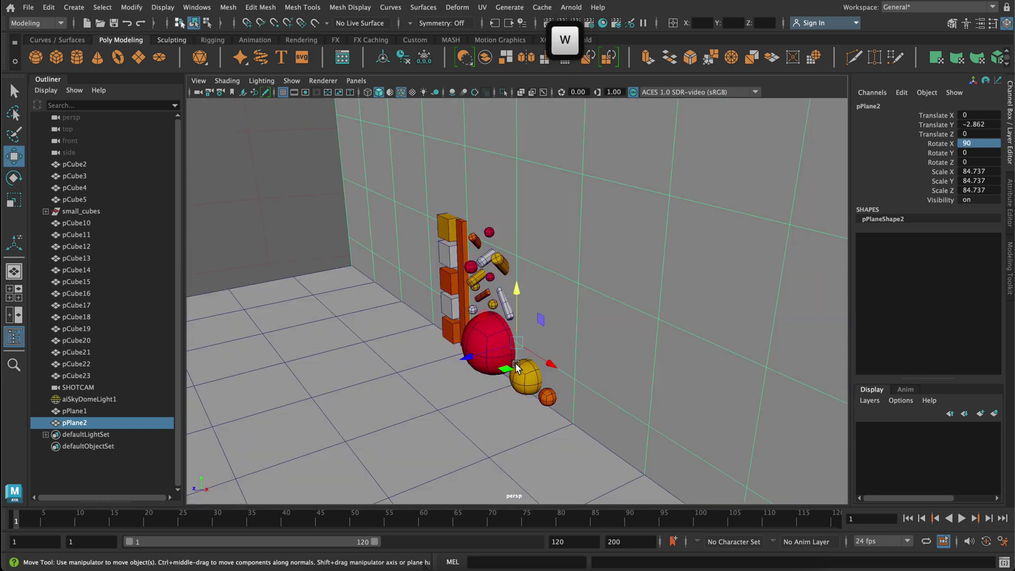
{"action": "left_click_drag", "start_coordinate": [461, 358], "coordinate": [491, 349]}
{"action": "key", "text": "["}
{"action": "left_click", "coordinate": [363, 80]}
{"action": "mouse_move", "coordinate": [367, 97]}
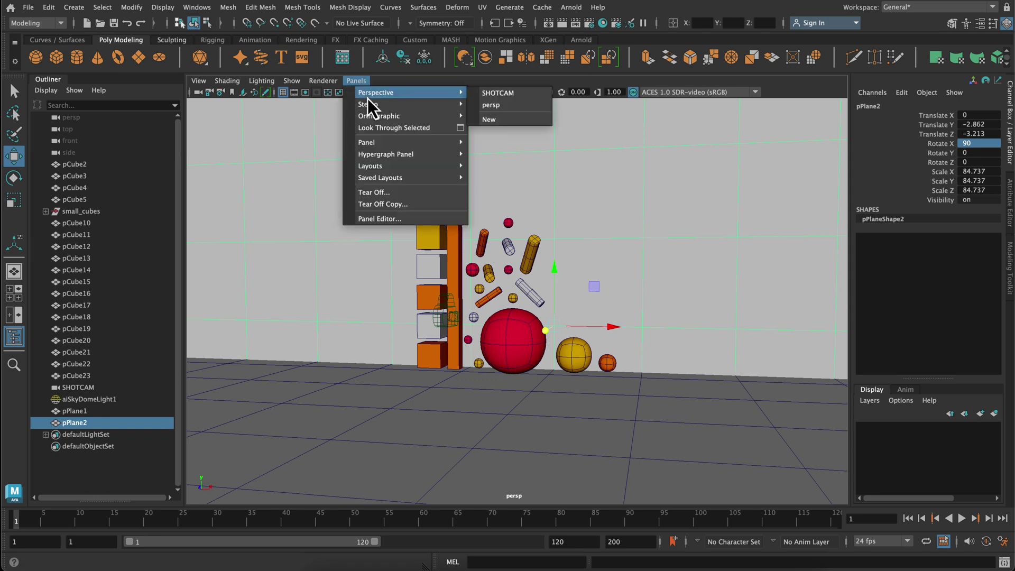
Switch the viewport to SHOTCAM and run an Arnold IPR render, zooming into the image.
{"action": "left_click", "coordinate": [505, 94]}
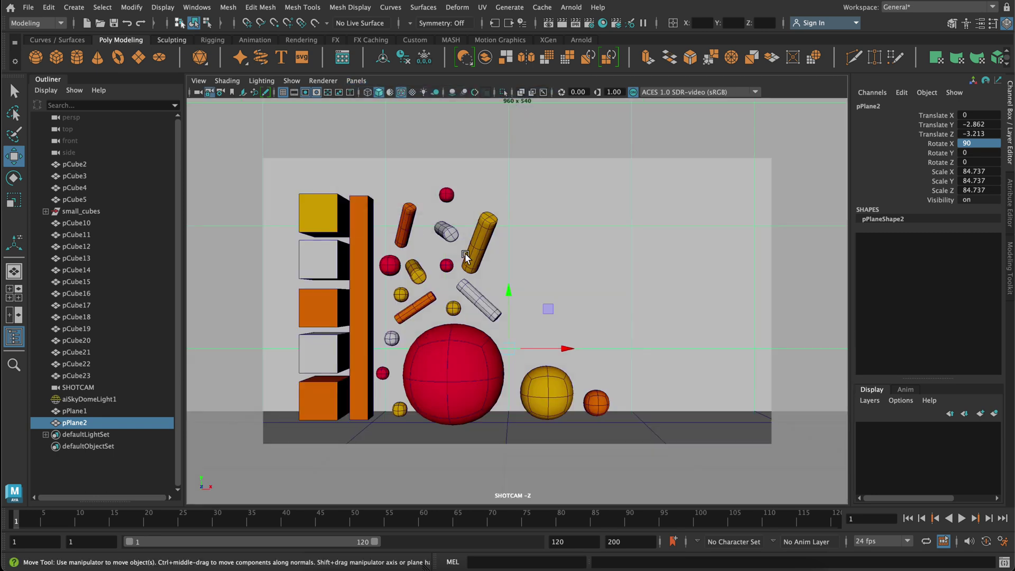
{"action": "left_click", "coordinate": [577, 23]}
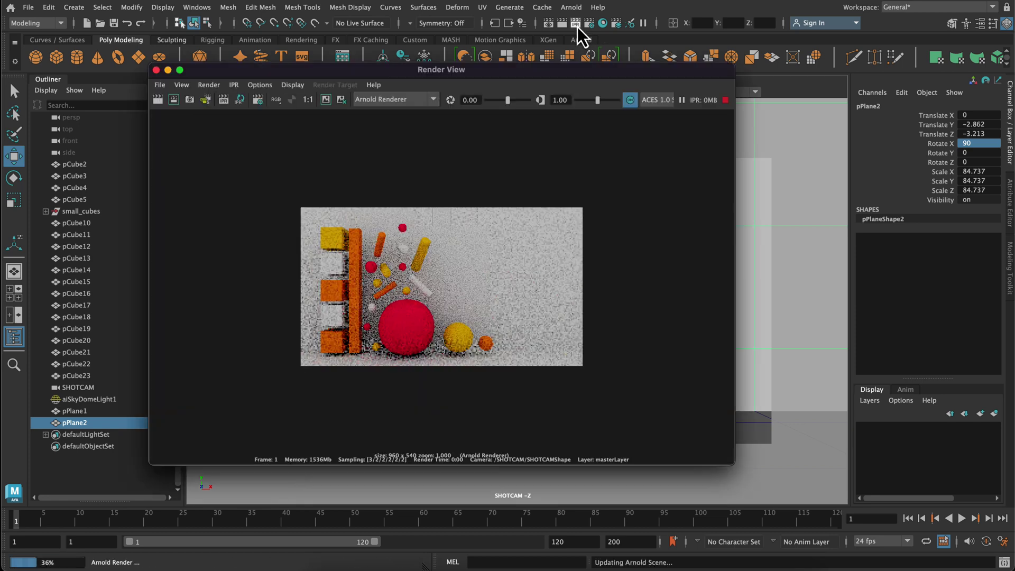
{"action": "scroll", "coordinate": [516, 363], "scroll_direction": "up", "scroll_amount": 1}
{"action": "scroll", "coordinate": [516, 363], "scroll_direction": "up", "scroll_amount": 1}
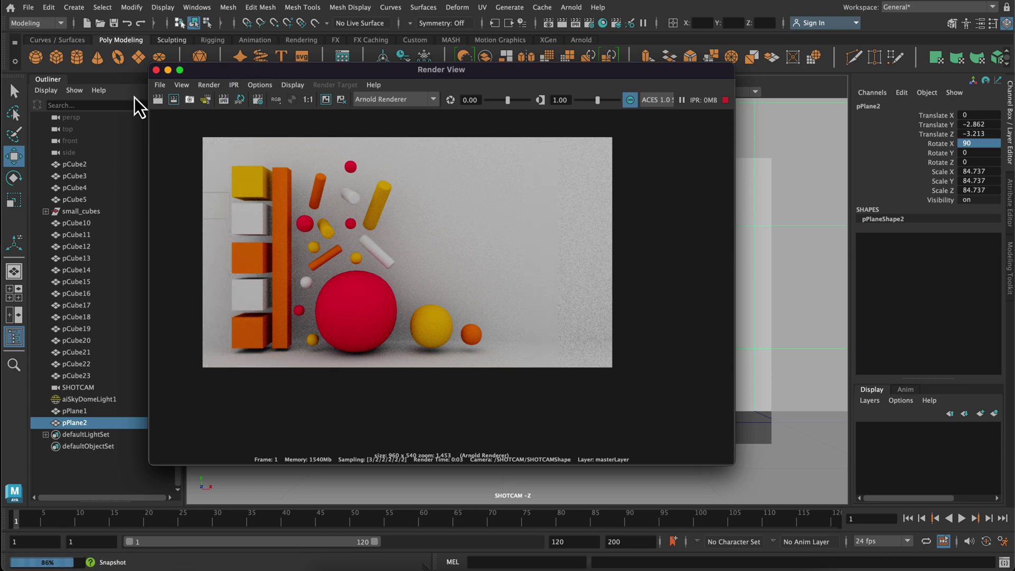
Set Render View's Save Image option to Color Managed Image with View Transform embedded.
{"action": "left_click", "coordinate": [159, 85]}
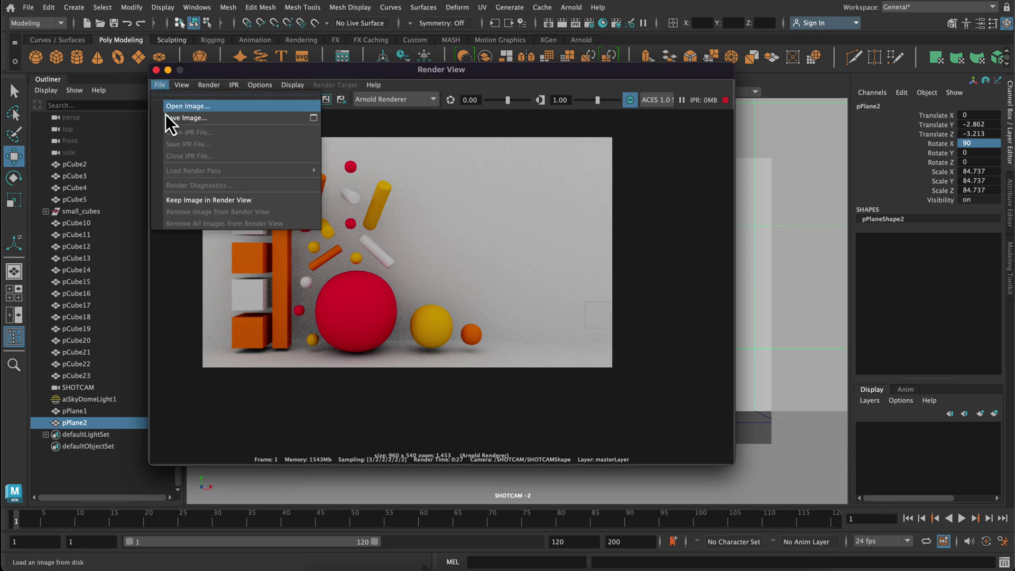
{"action": "left_click", "coordinate": [314, 118]}
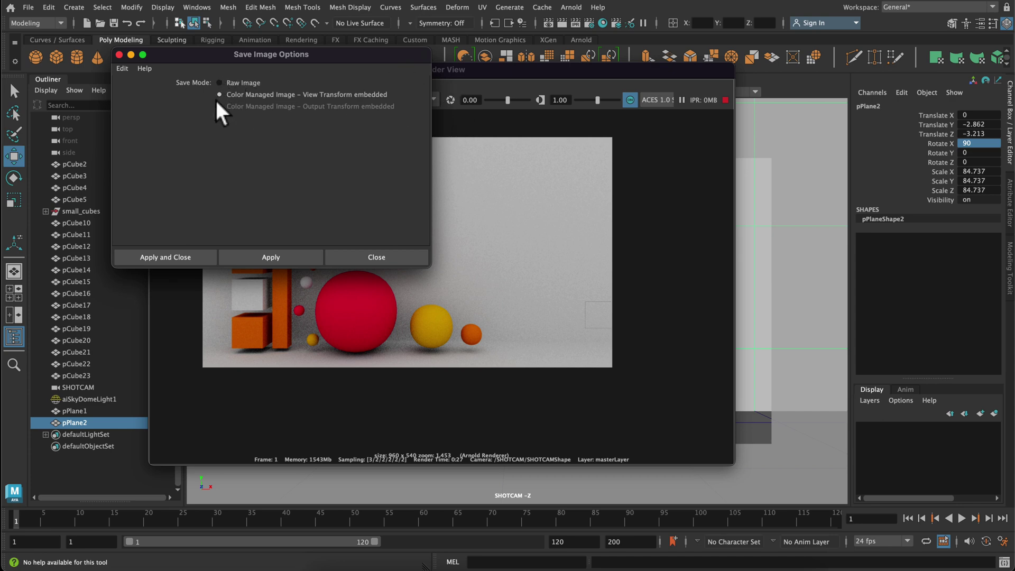
{"action": "left_click", "coordinate": [166, 258]}
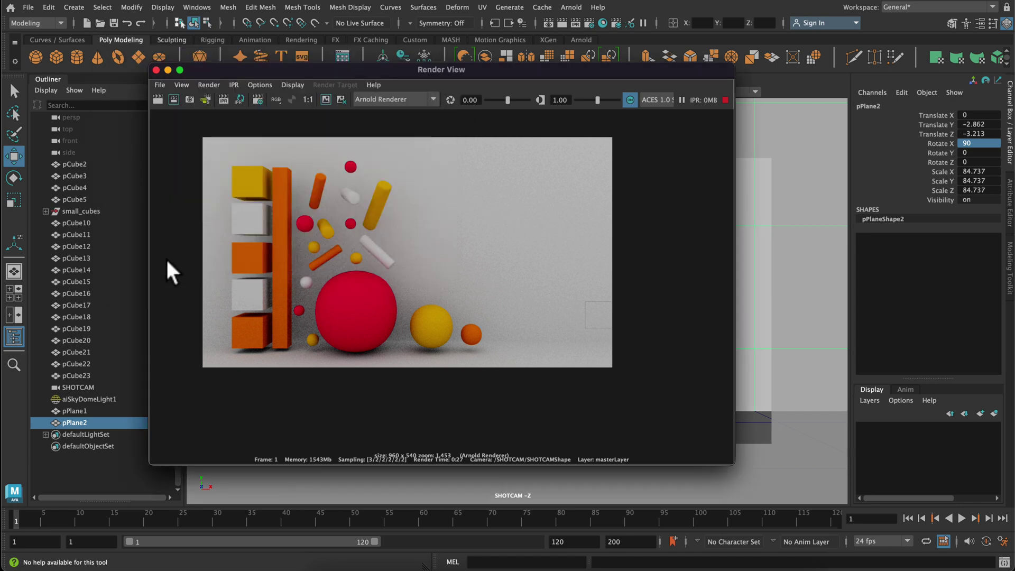
{"action": "left_click", "coordinate": [166, 258]}
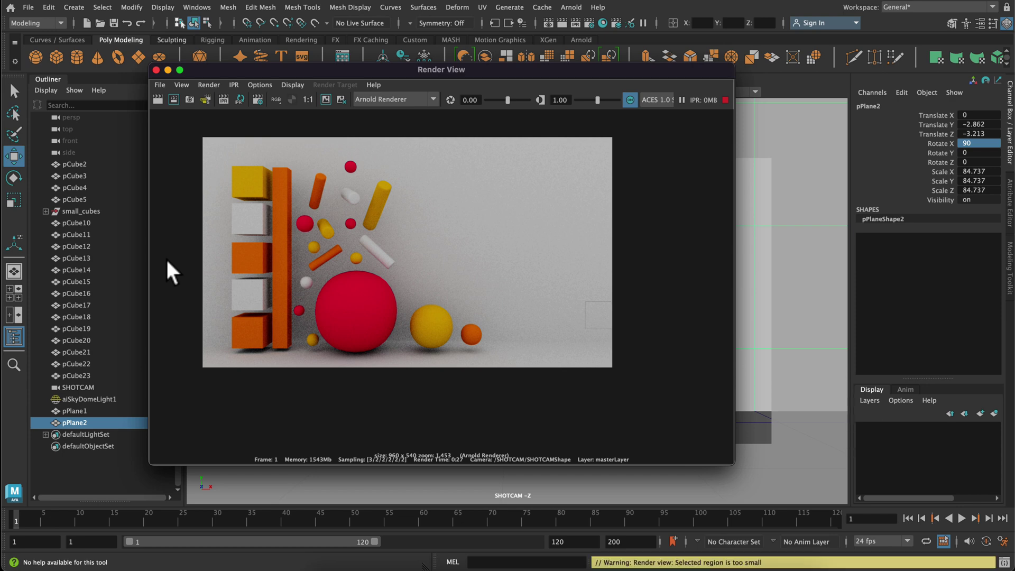
{"action": "left_click", "coordinate": [213, 86]}
{"action": "left_click", "coordinate": [212, 87]}
In Render Settings, set the output image format to JPEG and the renderable camera to SHOTCAM.
{"action": "left_click", "coordinate": [260, 105]}
{"action": "left_click_drag", "start_coordinate": [272, 82], "coordinate": [282, 75]}
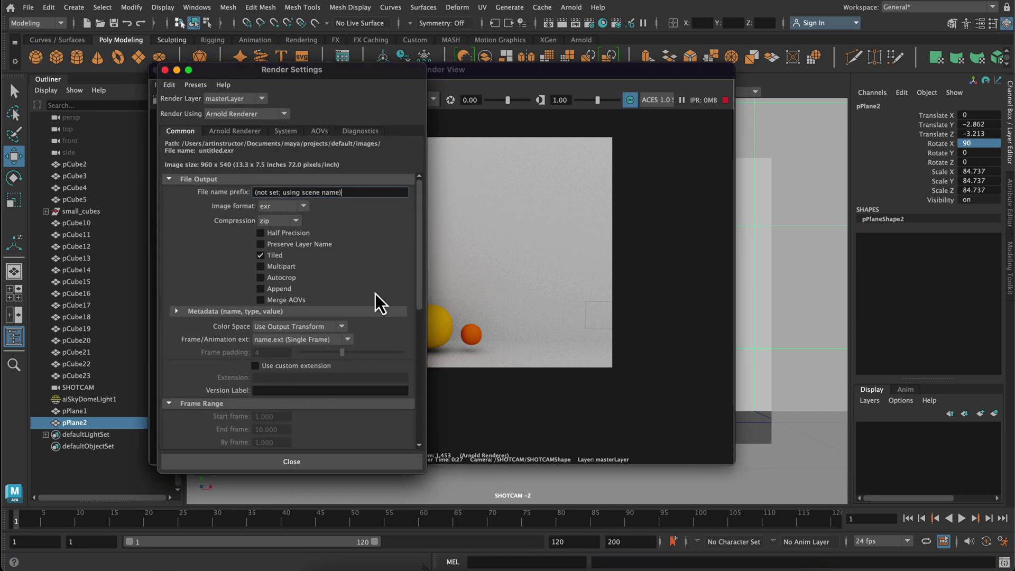
{"action": "left_click", "coordinate": [306, 207]}
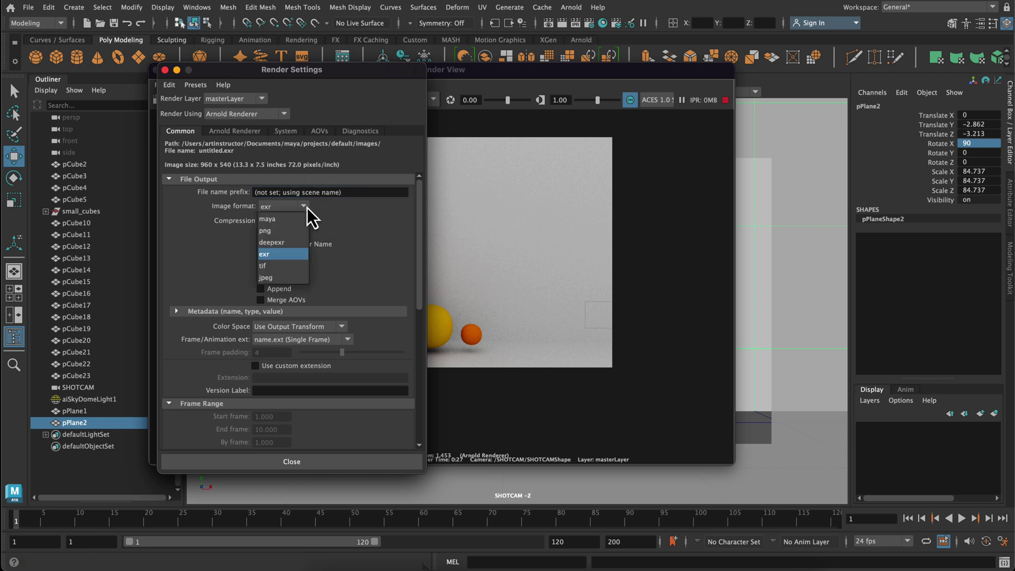
{"action": "left_click", "coordinate": [287, 280]}
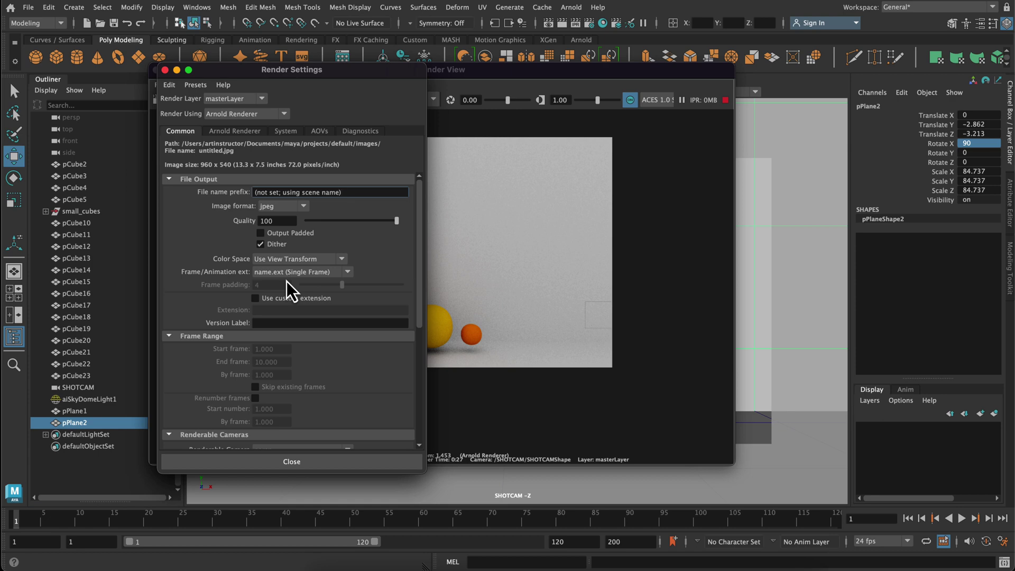
{"action": "scroll", "coordinate": [285, 293], "scroll_direction": "down", "scroll_amount": 6}
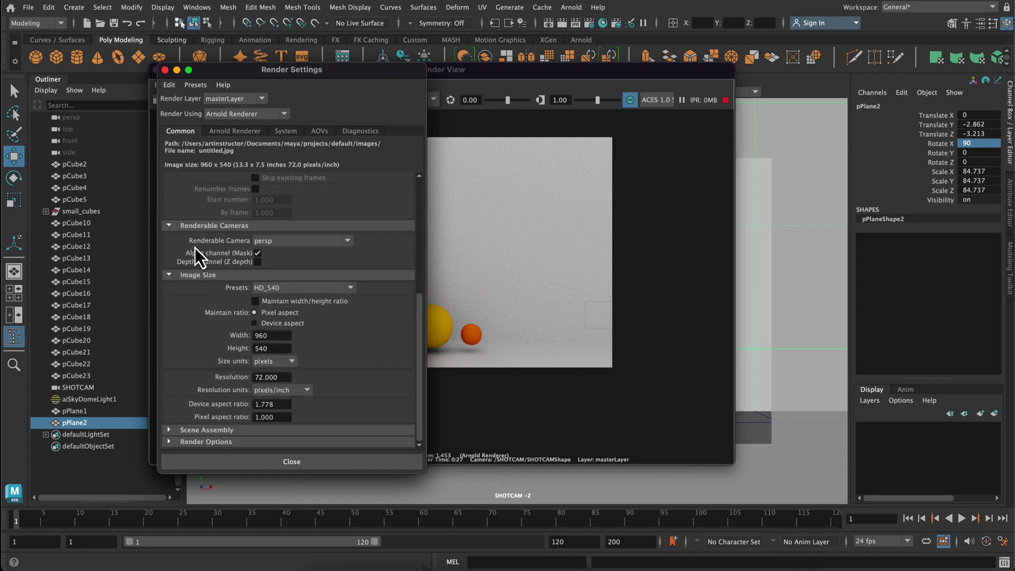
{"action": "left_click", "coordinate": [325, 242]}
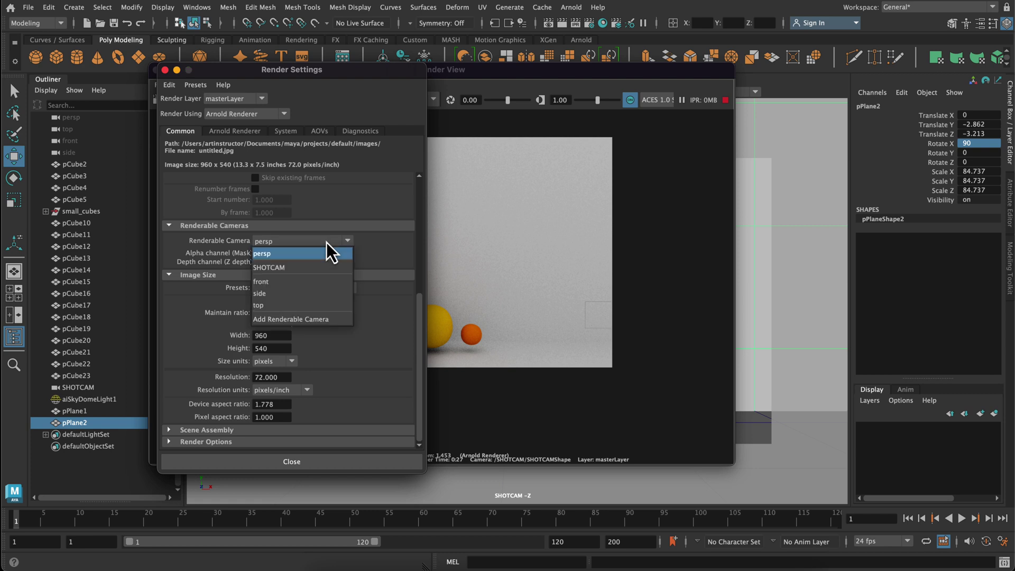
{"action": "left_click", "coordinate": [314, 269]}
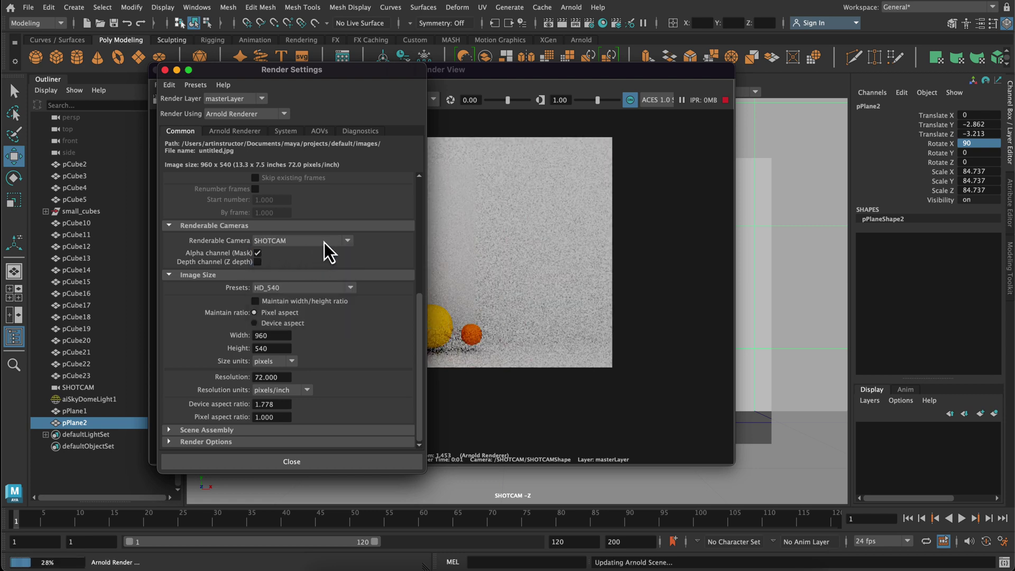
Apply the HD_1080 image size preset (1920 × 1080) and show the Arnold sampling settings.
{"action": "left_click", "coordinate": [258, 288]}
{"action": "scroll", "coordinate": [271, 347], "scroll_direction": "down", "scroll_amount": 3}
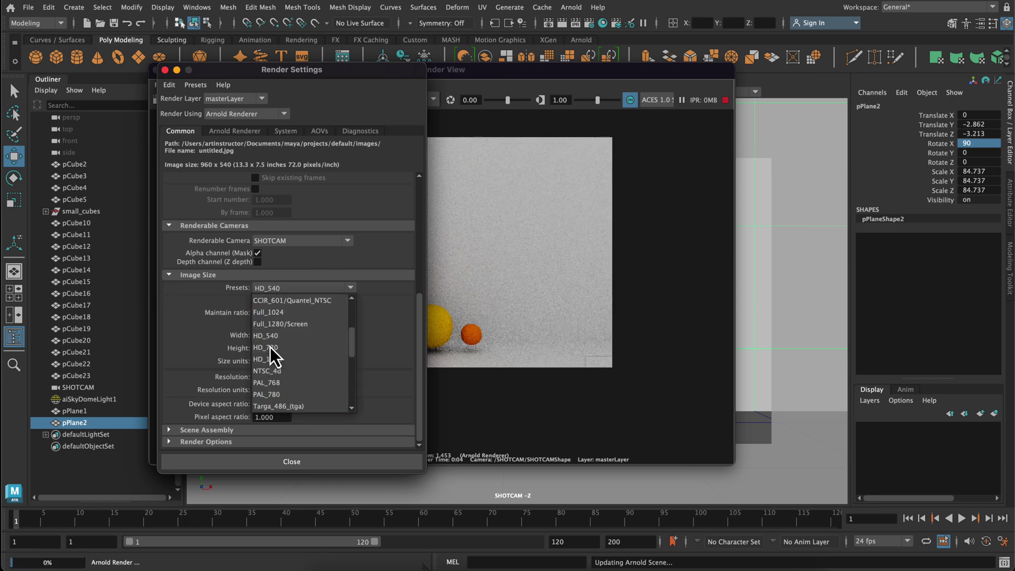
{"action": "left_click", "coordinate": [277, 360]}
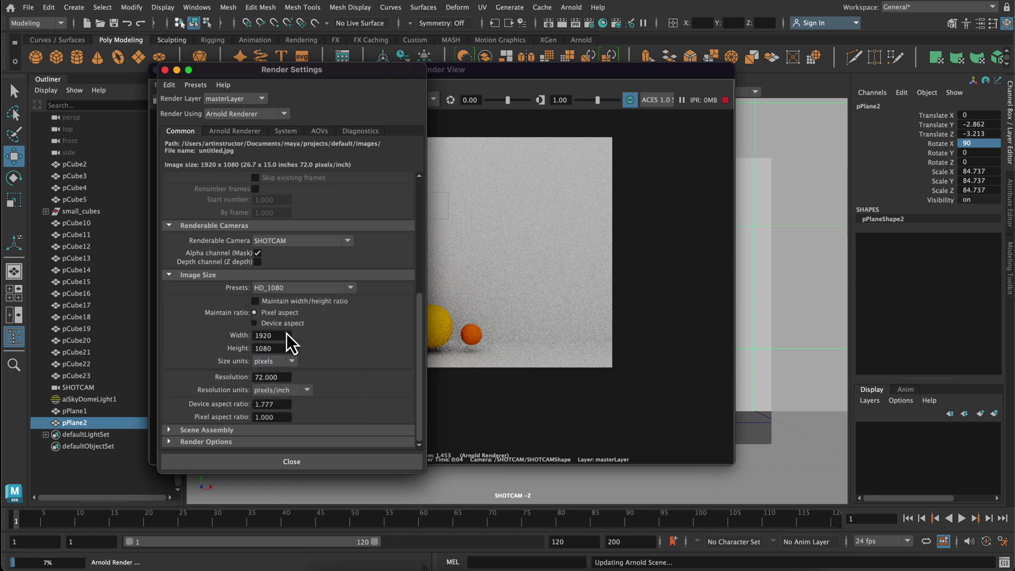
{"action": "left_click", "coordinate": [288, 289]}
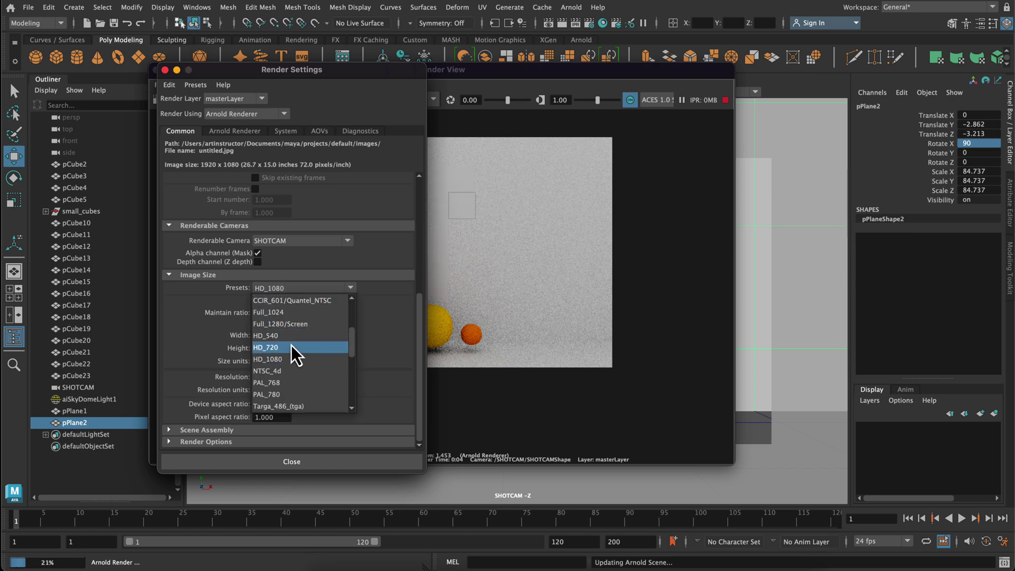
{"action": "left_click", "coordinate": [288, 360]}
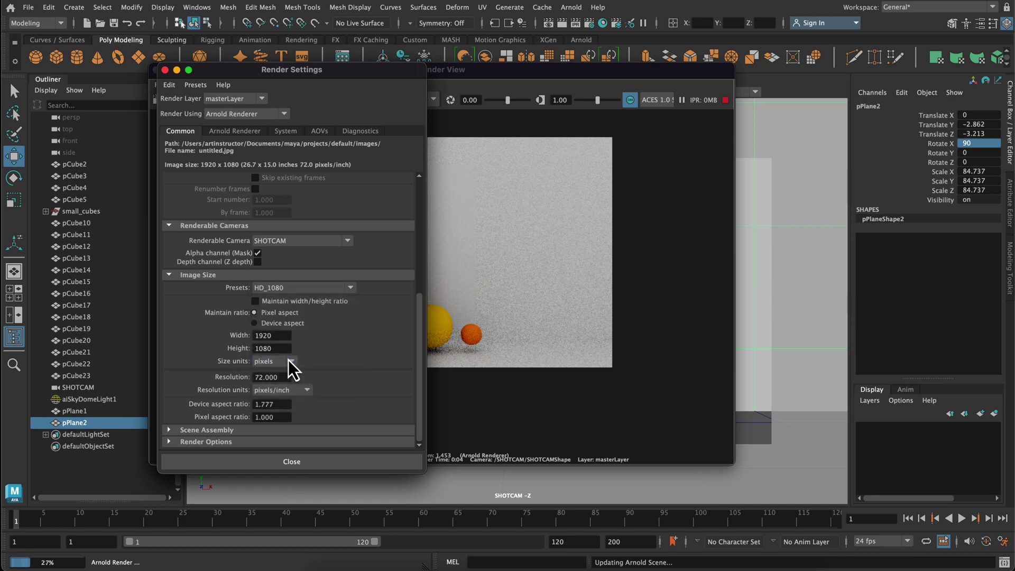
{"action": "left_click", "coordinate": [352, 291]}
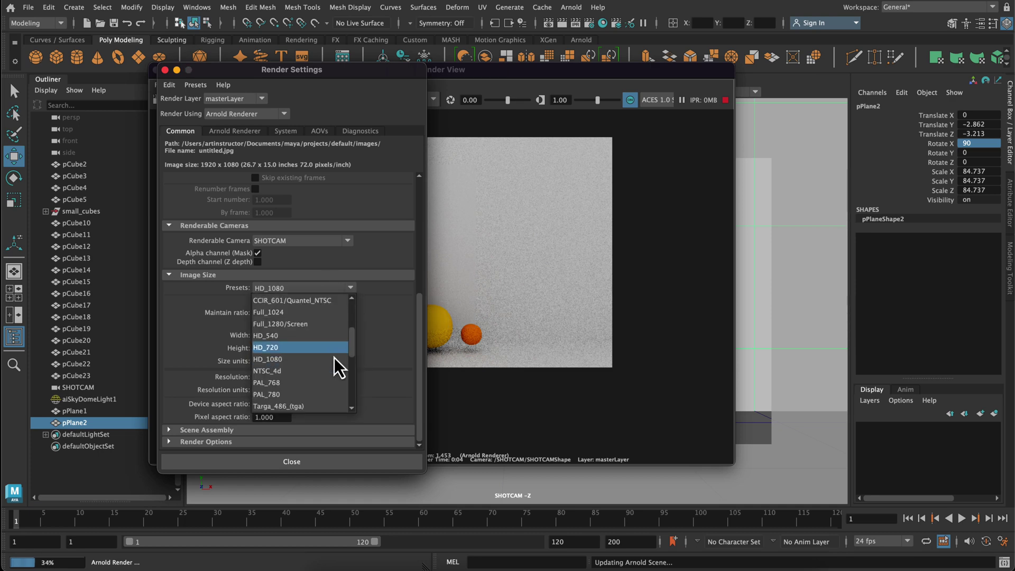
{"action": "scroll", "coordinate": [332, 358], "scroll_direction": "down", "scroll_amount": 5}
{"action": "scroll", "coordinate": [326, 358], "scroll_direction": "down", "scroll_amount": 3}
{"action": "scroll", "coordinate": [322, 366], "scroll_direction": "up", "scroll_amount": 6}
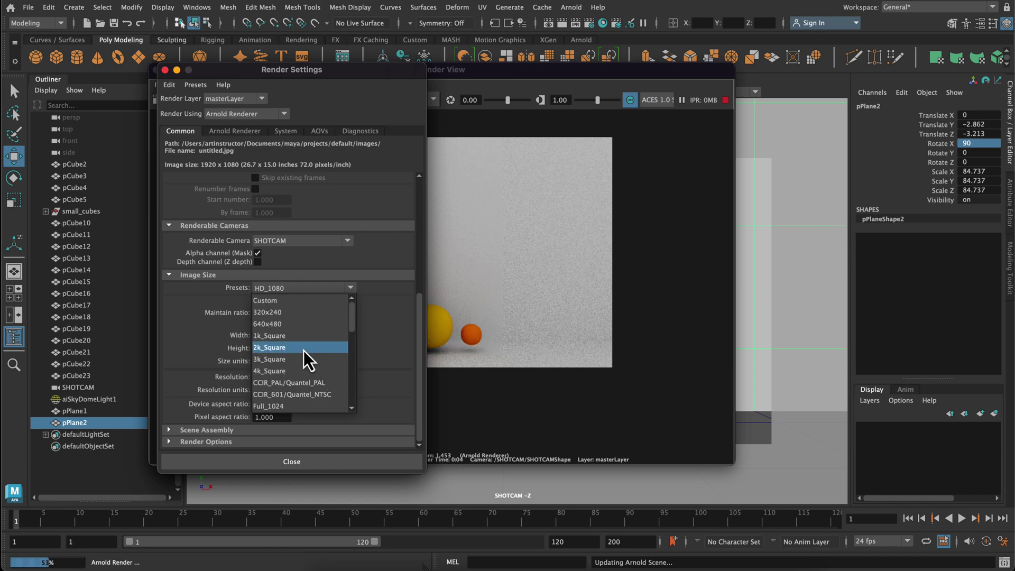
{"action": "scroll", "coordinate": [306, 374], "scroll_direction": "up", "scroll_amount": 2}
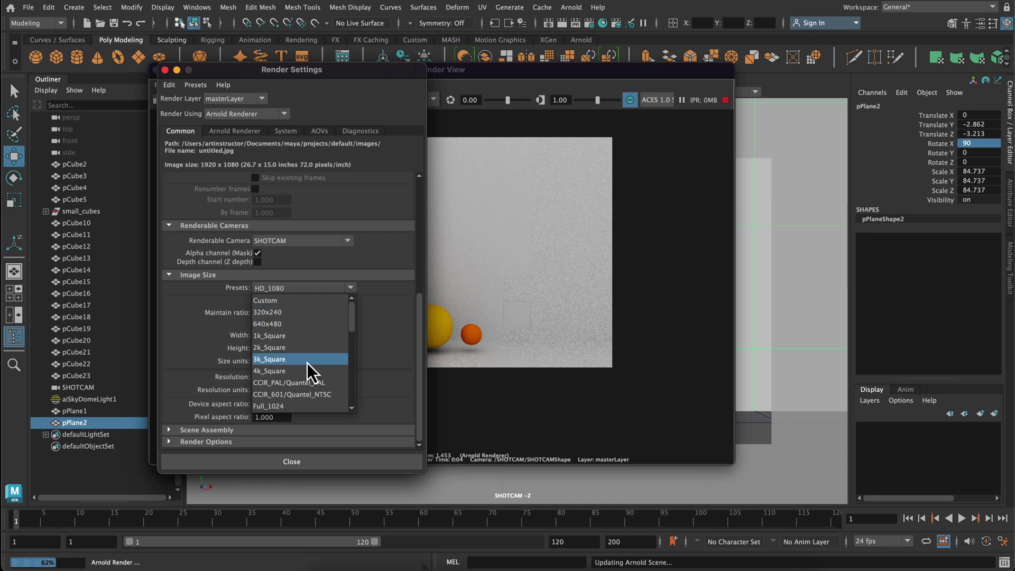
{"action": "scroll", "coordinate": [311, 370], "scroll_direction": "down", "scroll_amount": 5}
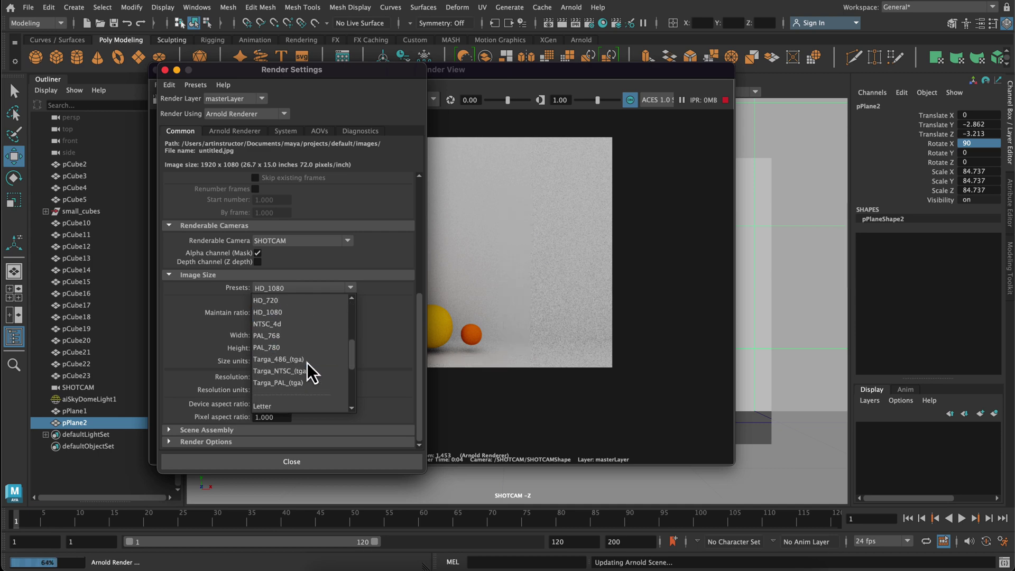
{"action": "left_click", "coordinate": [307, 313]}
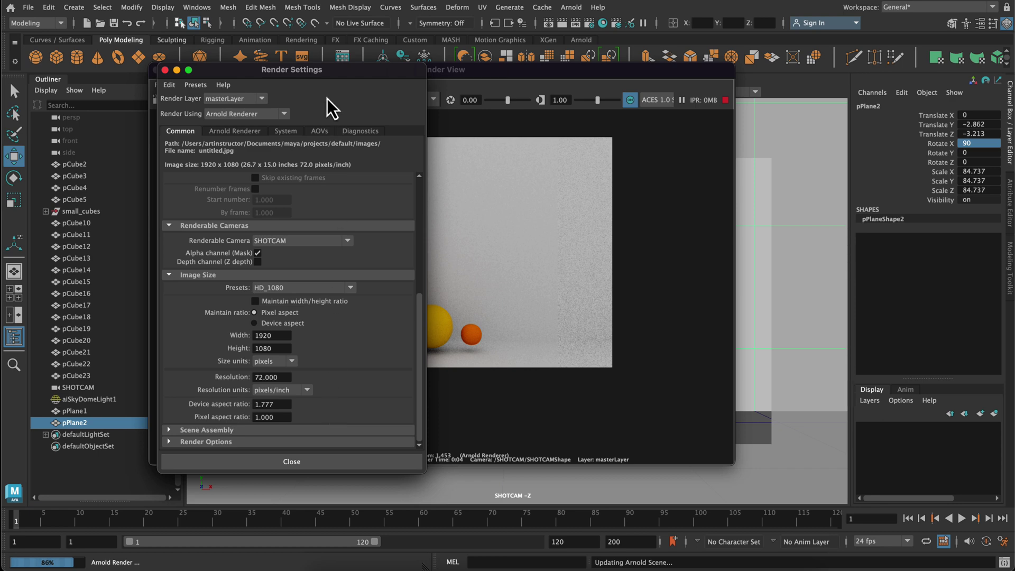
{"action": "left_click", "coordinate": [234, 131]}
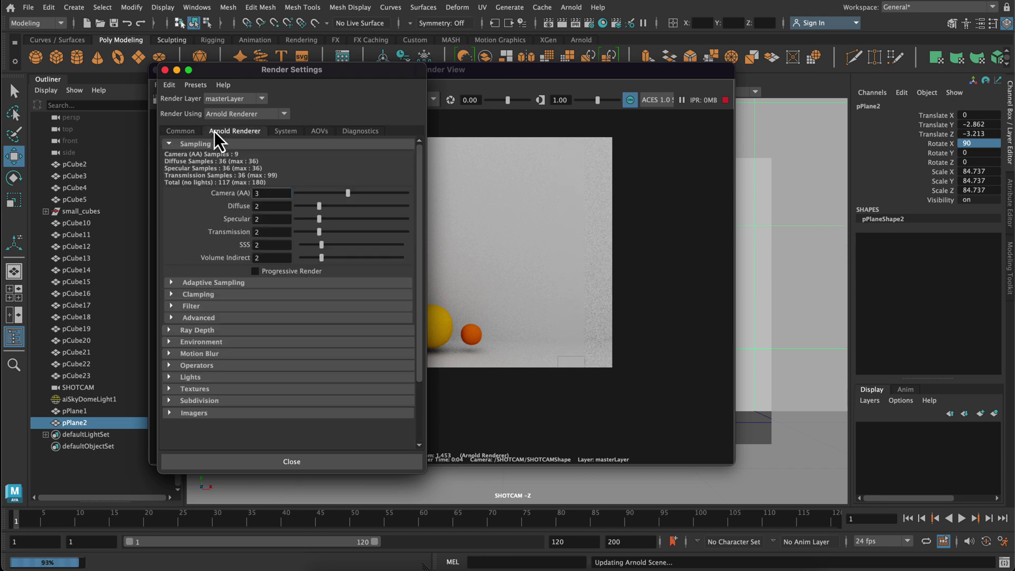
Set the Arnold Specular, Transmission and SSS sample values each to 0.
{"action": "double_click", "coordinate": [262, 219]}
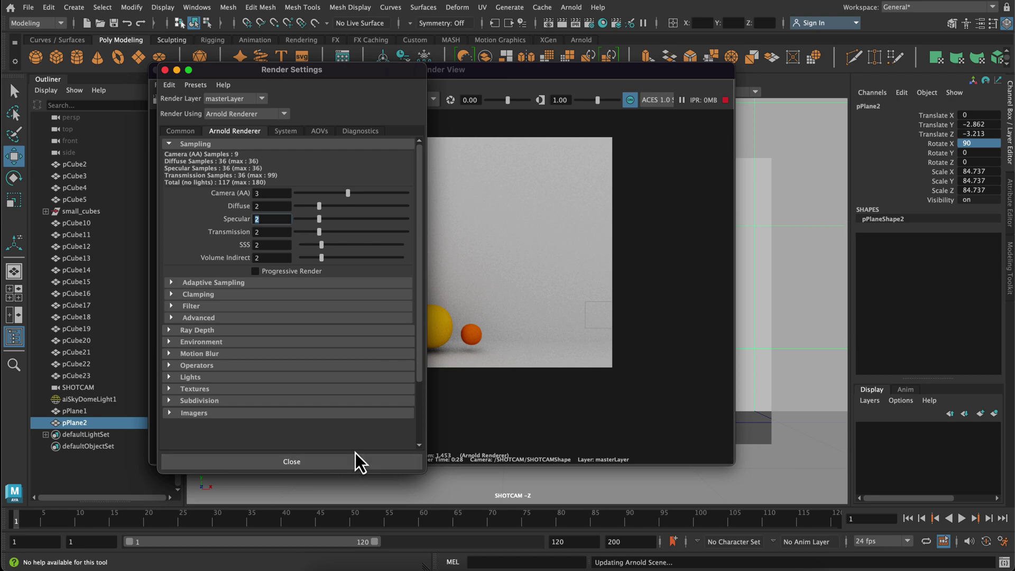
{"action": "type", "text": "0"}
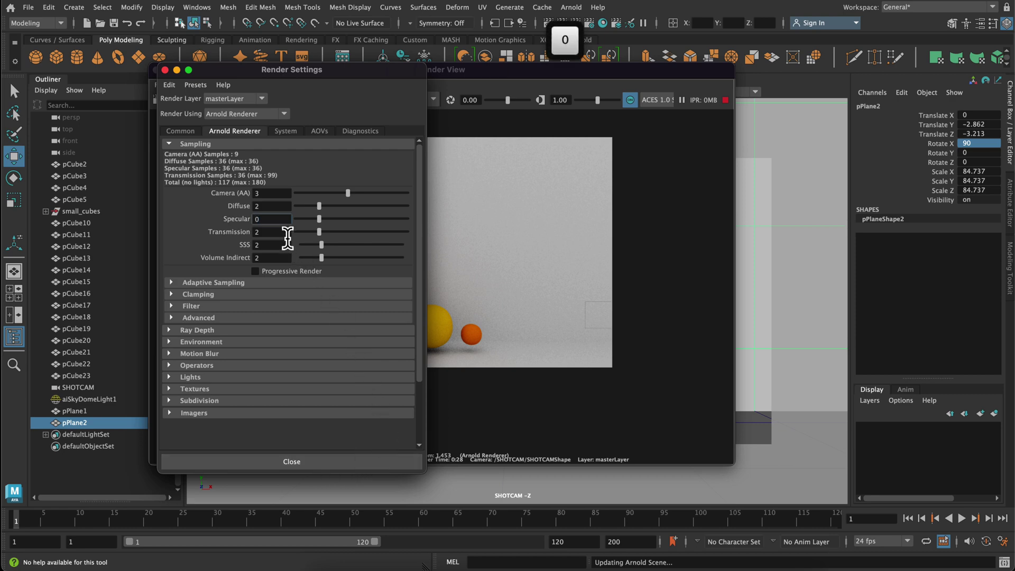
{"action": "key", "text": "Tab"}
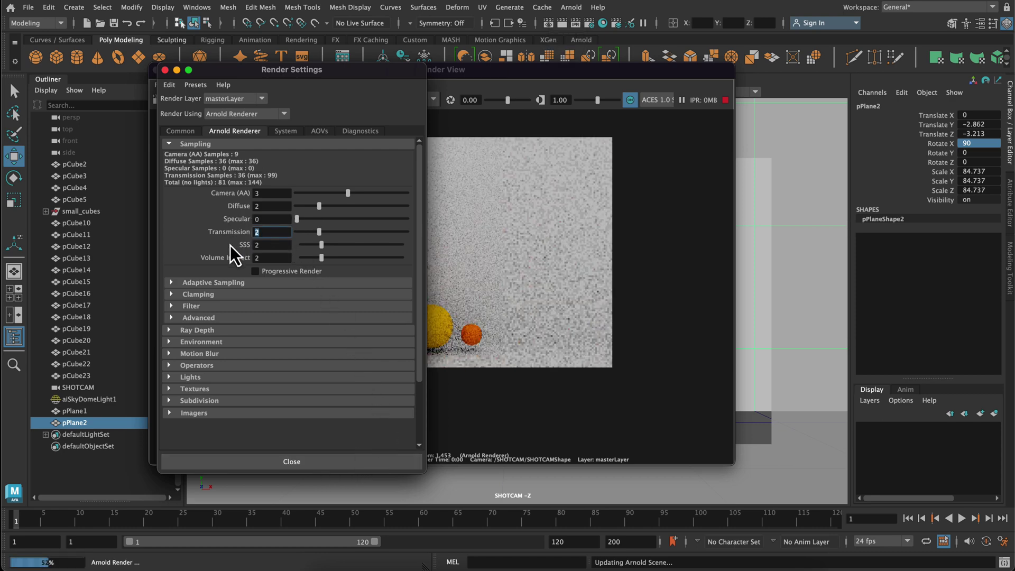
{"action": "type", "text": "0"}
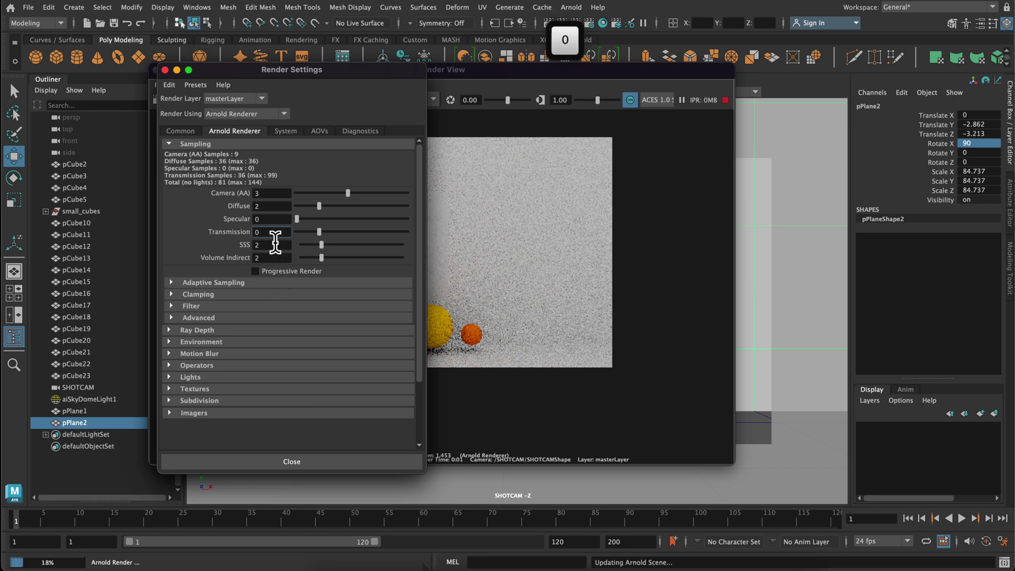
{"action": "key", "text": "Tab"}
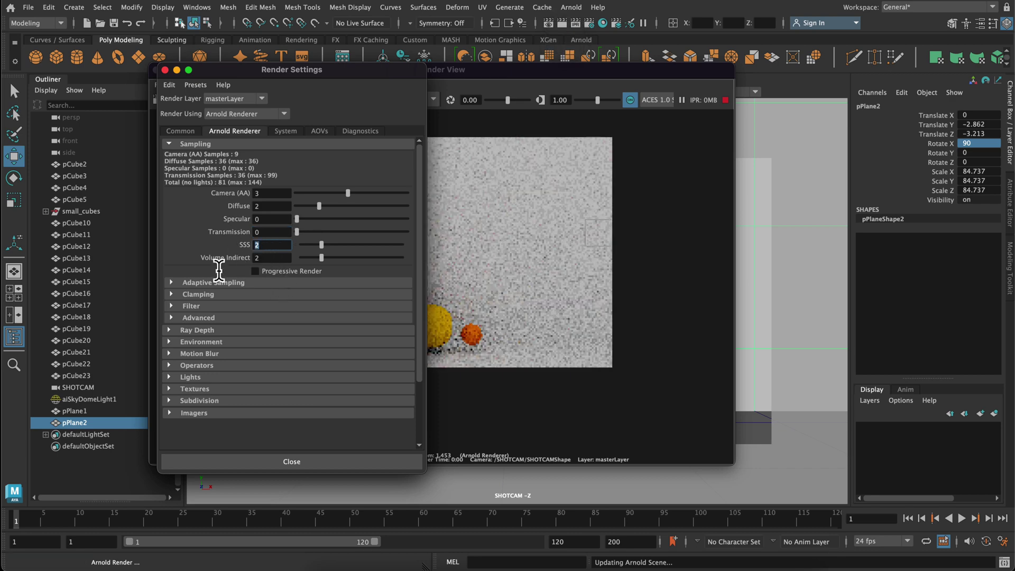
{"action": "type", "text": "0"}
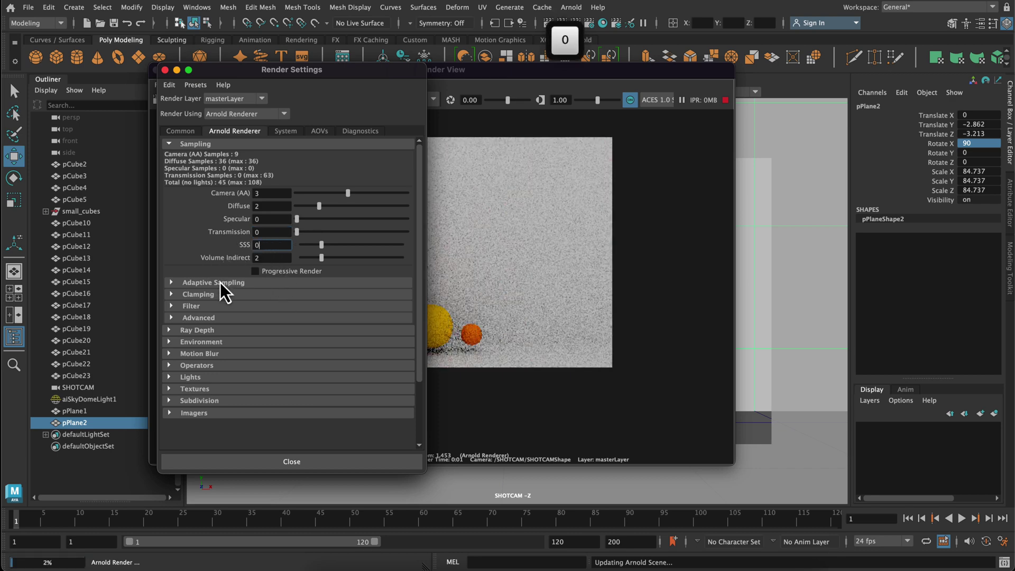
{"action": "left_click", "coordinate": [268, 258]}
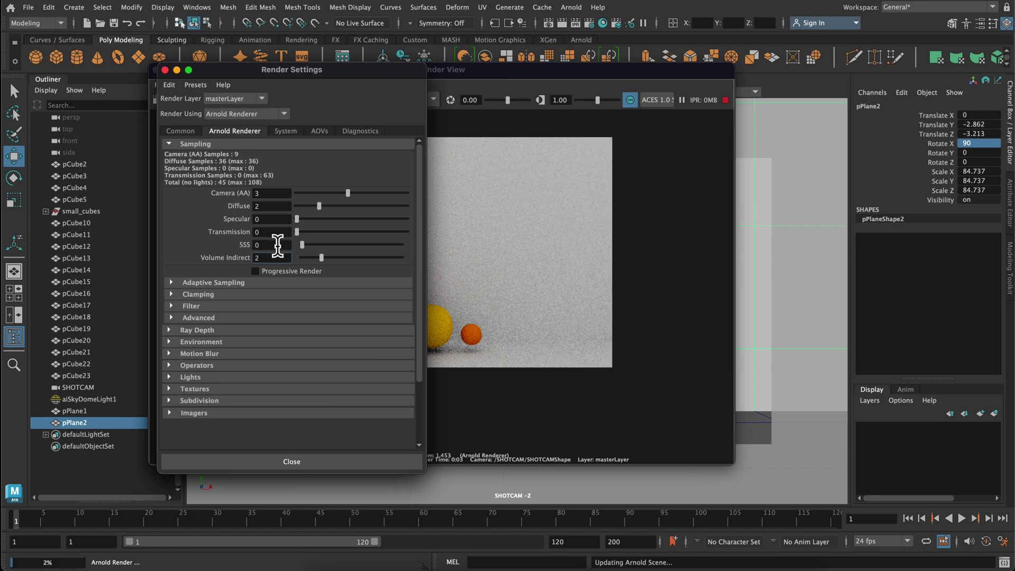
Enable Adaptive Sampling with Max. Camera (AA) 10, then close Render Settings.
{"action": "left_click", "coordinate": [169, 283]}
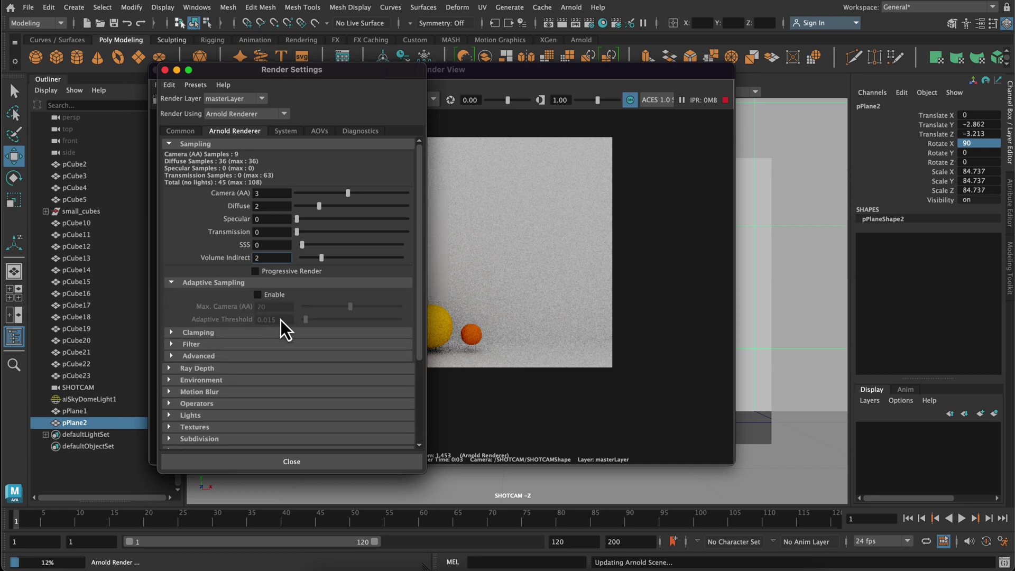
{"action": "left_click", "coordinate": [259, 295]}
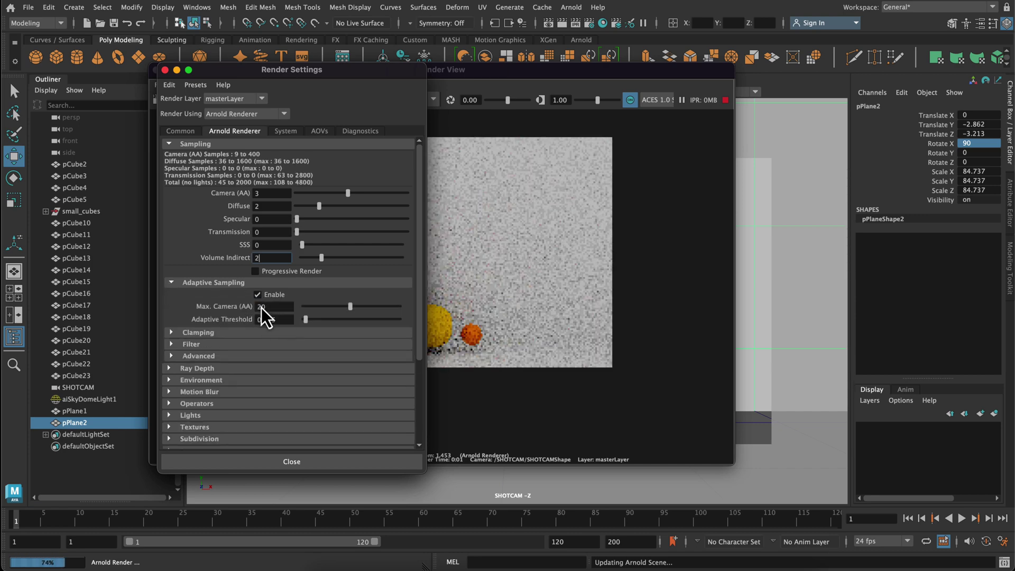
{"action": "double_click", "coordinate": [271, 308]}
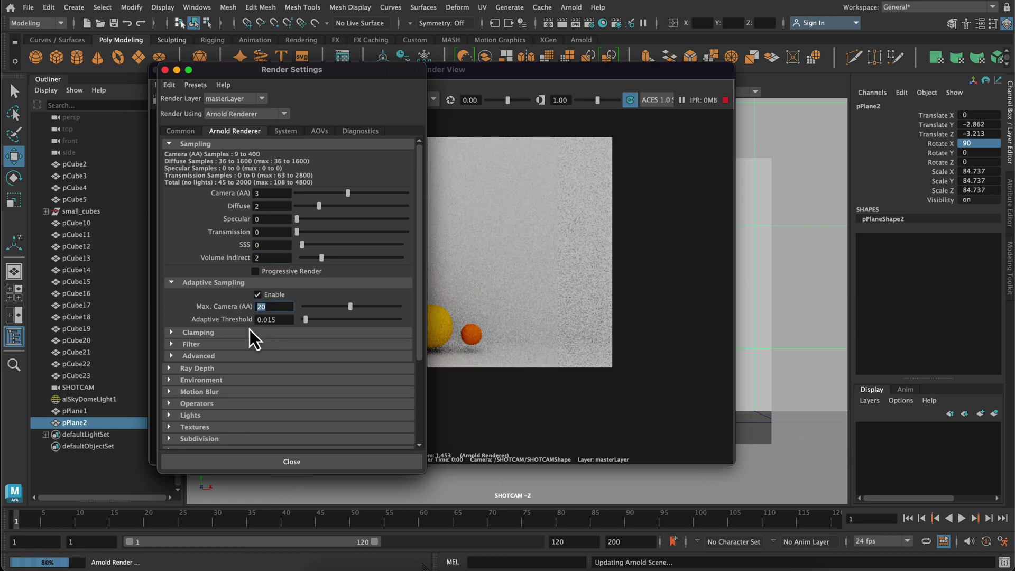
{"action": "type", "text": "10"}
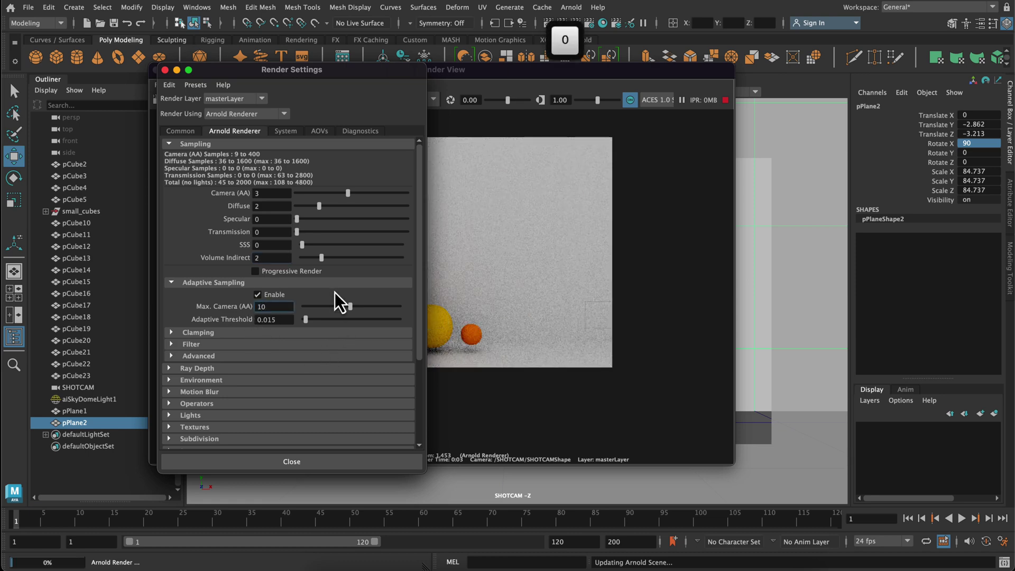
{"action": "scroll", "coordinate": [323, 385], "scroll_direction": "down", "scroll_amount": 3}
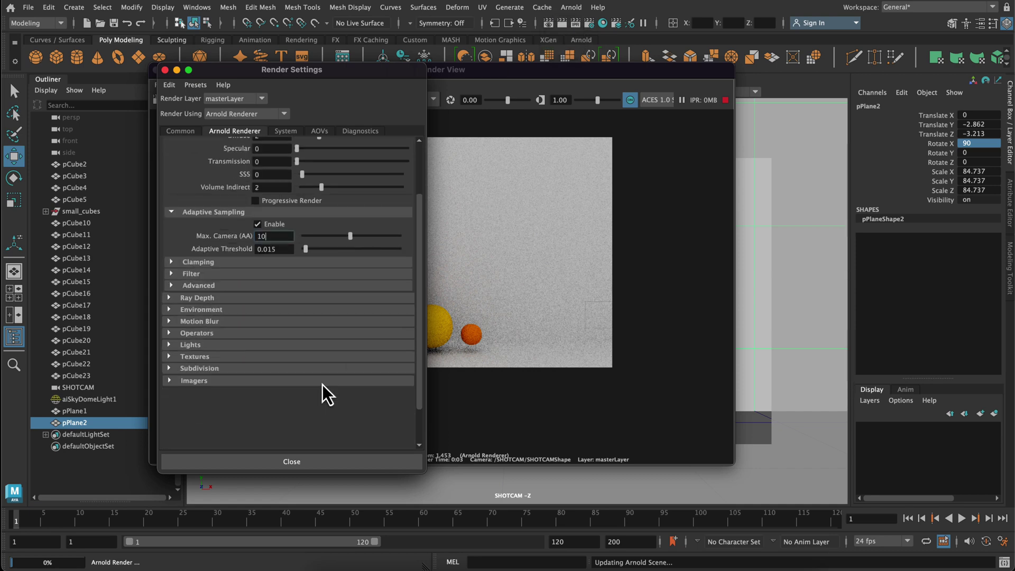
{"action": "scroll", "coordinate": [323, 394], "scroll_direction": "up", "scroll_amount": 3}
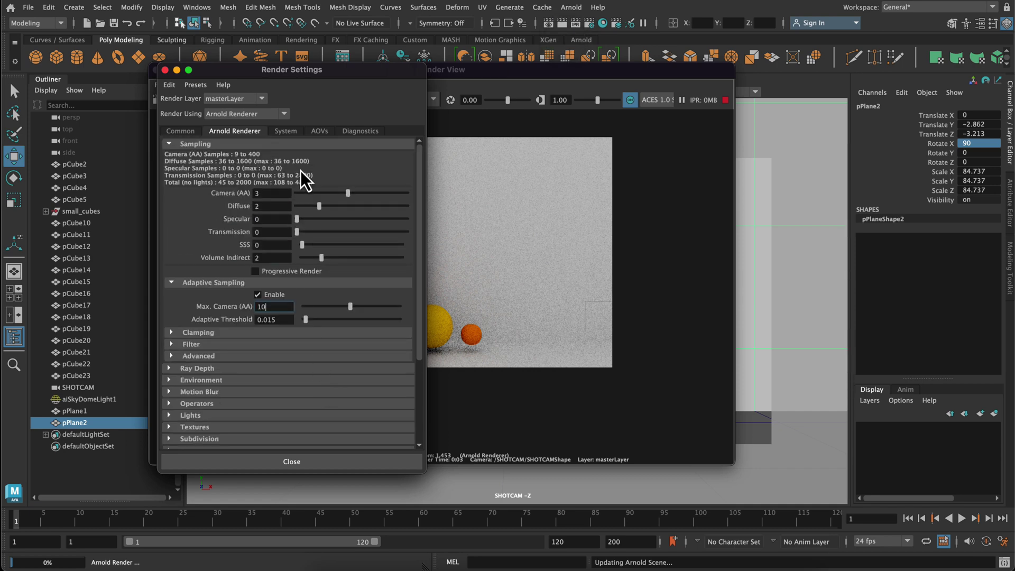
{"action": "left_click", "coordinate": [305, 463]}
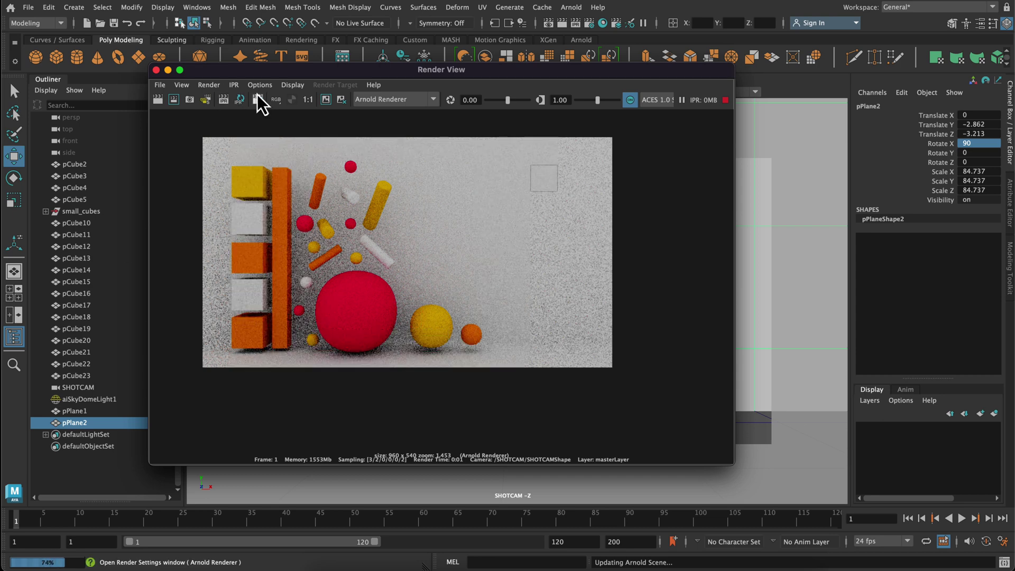
Render the scene in the Render View through the SHOTCAM camera.
{"action": "left_click", "coordinate": [211, 85]}
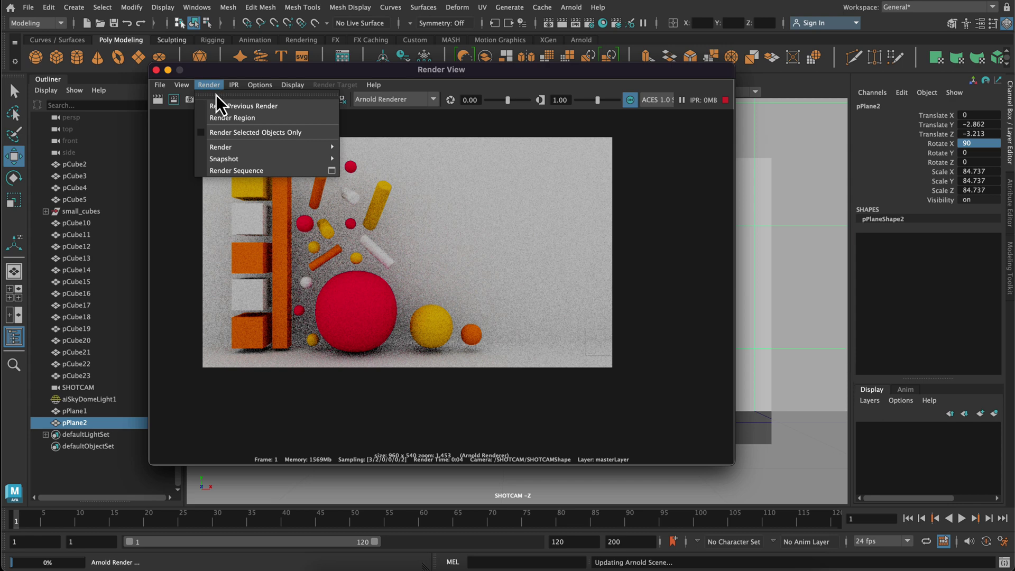
{"action": "mouse_move", "coordinate": [216, 150]}
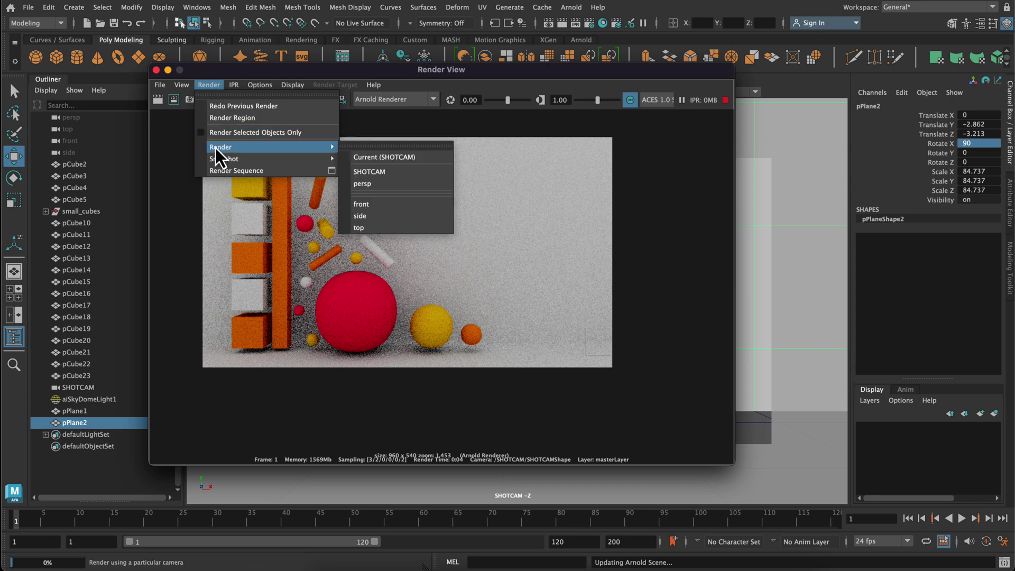
{"action": "left_click", "coordinate": [376, 159]}
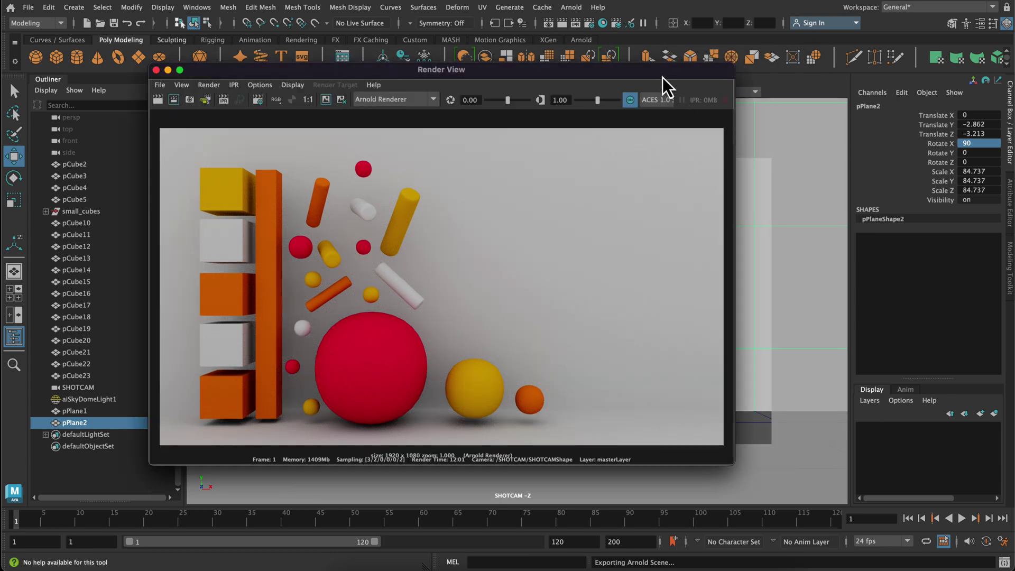
Save the render as JPEG 'Sian_composition_final3' in the 2022 Intro to 3D folder.
{"action": "left_click_drag", "start_coordinate": [662, 77], "coordinate": [732, 68]}
{"action": "left_click", "coordinate": [228, 76]}
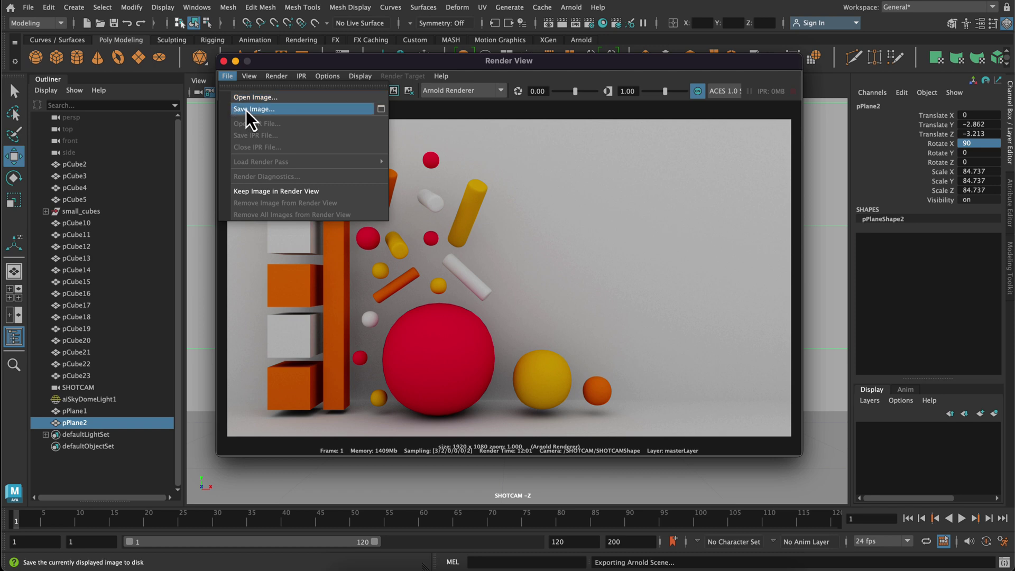
{"action": "left_click", "coordinate": [271, 110]}
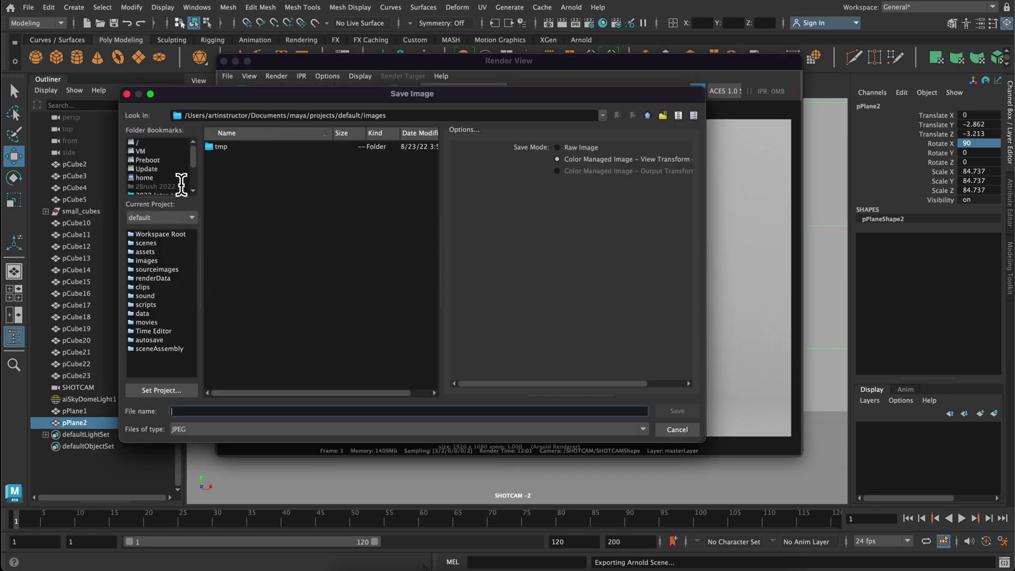
{"action": "scroll", "coordinate": [174, 188], "scroll_direction": "down", "scroll_amount": 2}
{"action": "left_click", "coordinate": [159, 178]}
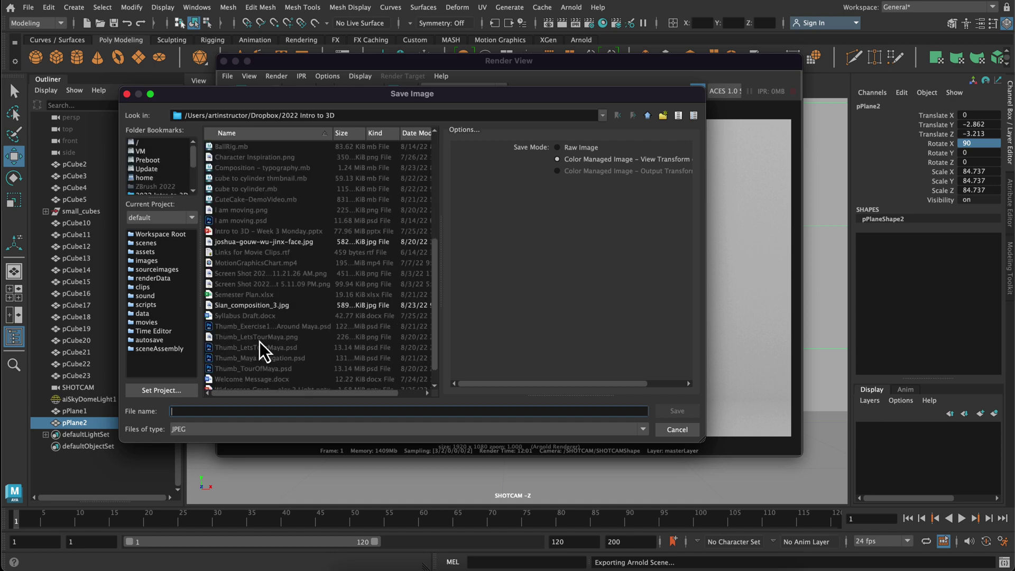
{"action": "scroll", "coordinate": [281, 320], "scroll_direction": "up", "scroll_amount": 1}
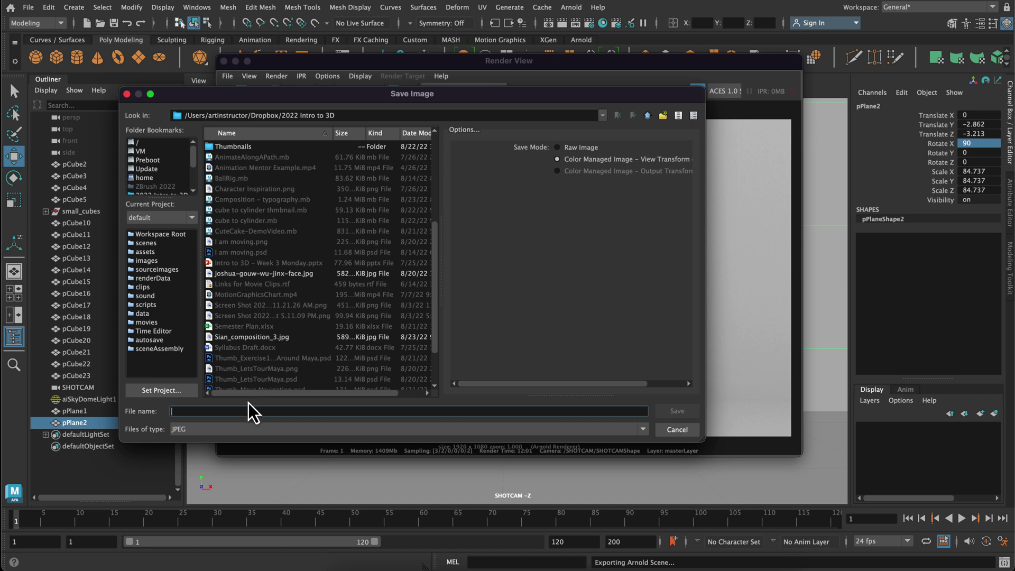
{"action": "type", "text": "S"}
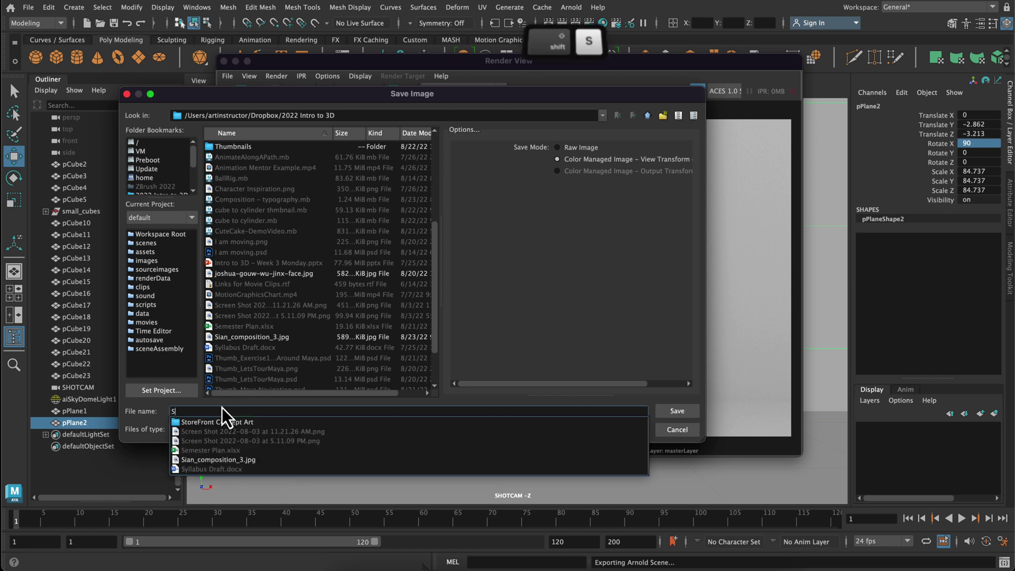
{"action": "type", "text": "ian_co"}
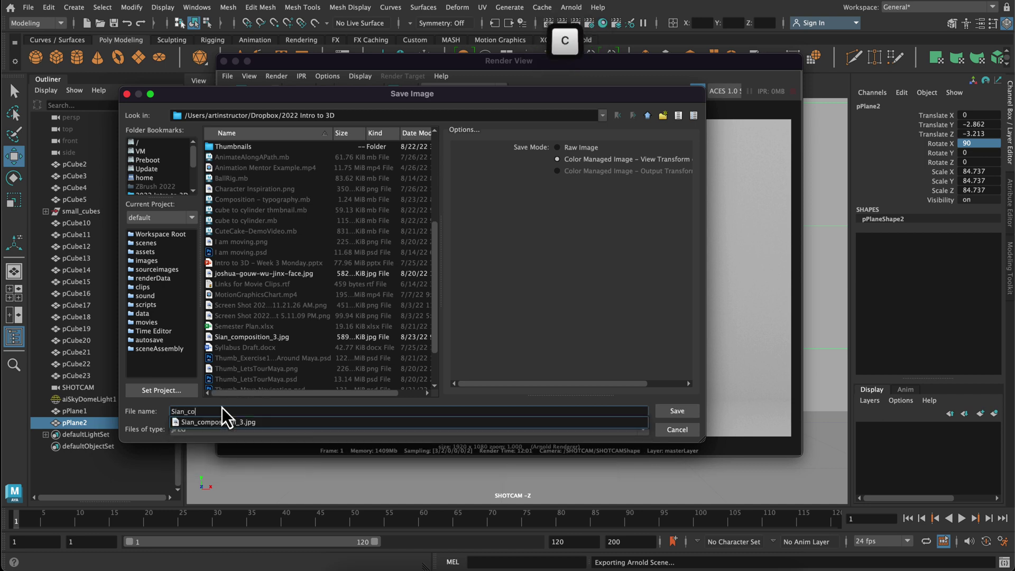
{"action": "type", "text": "mpositio"}
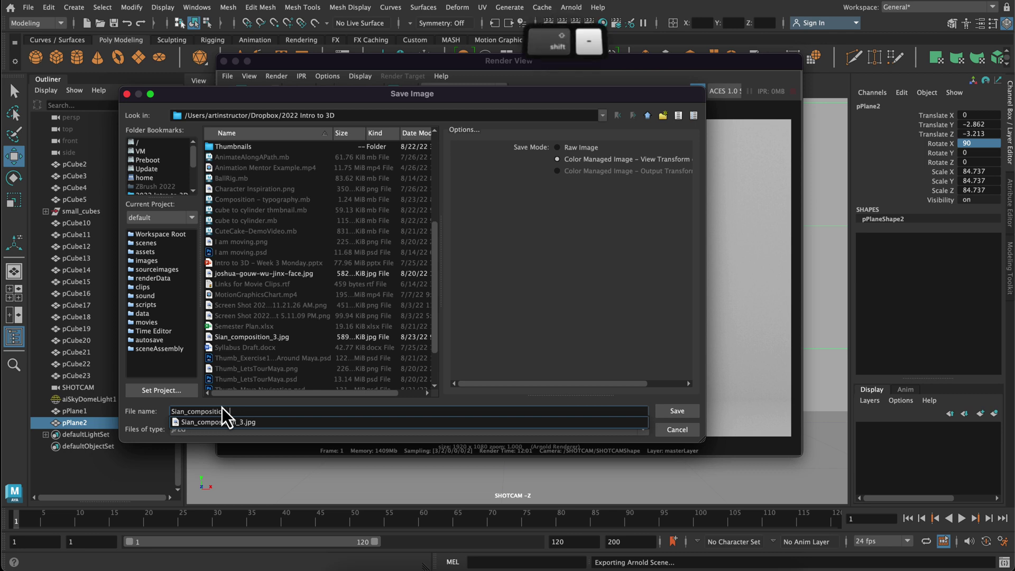
{"action": "type", "text": "n_final3"}
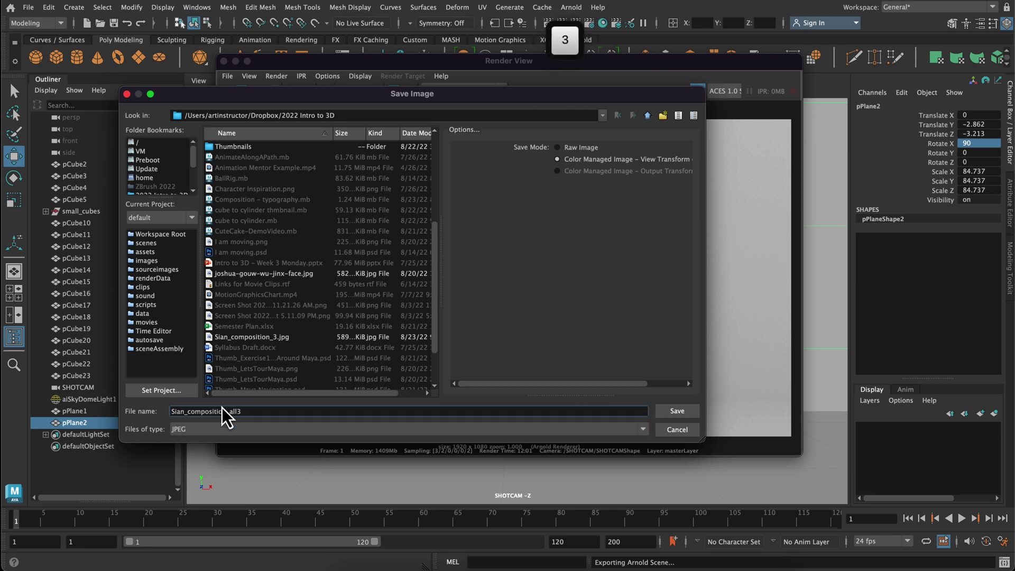
{"action": "left_click", "coordinate": [379, 432]}
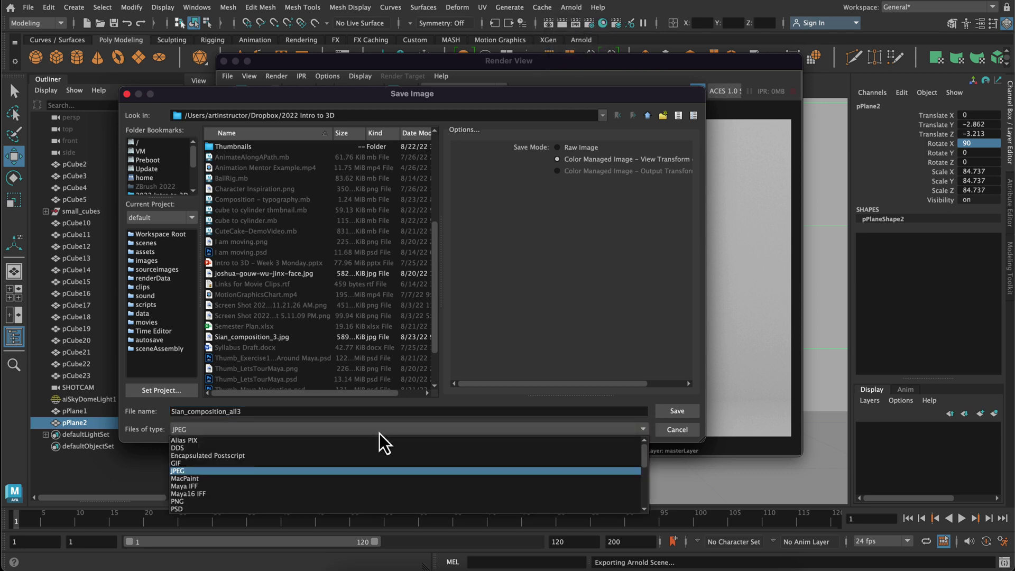
{"action": "left_click", "coordinate": [379, 433]}
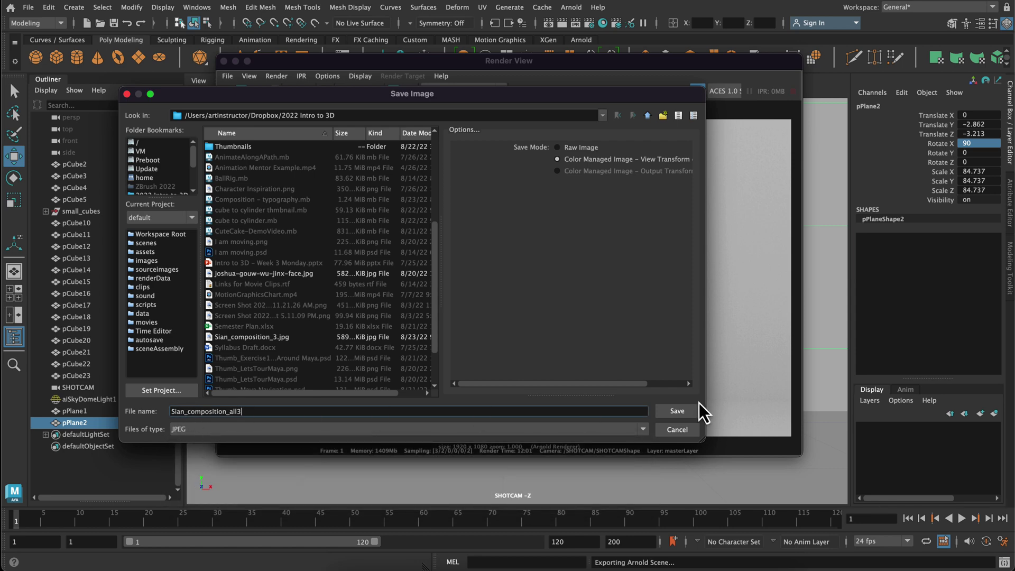
{"action": "left_click", "coordinate": [676, 411]}
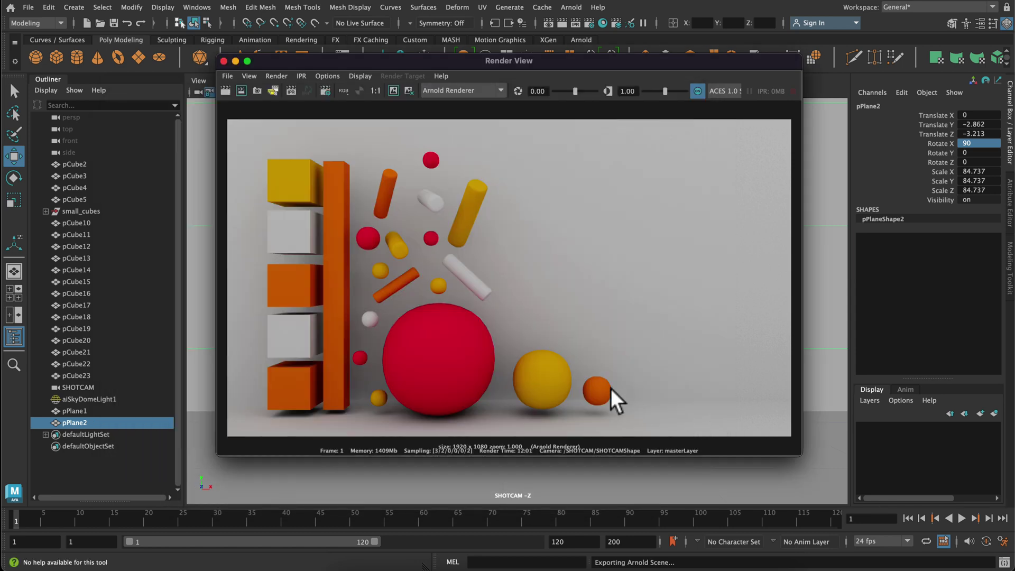